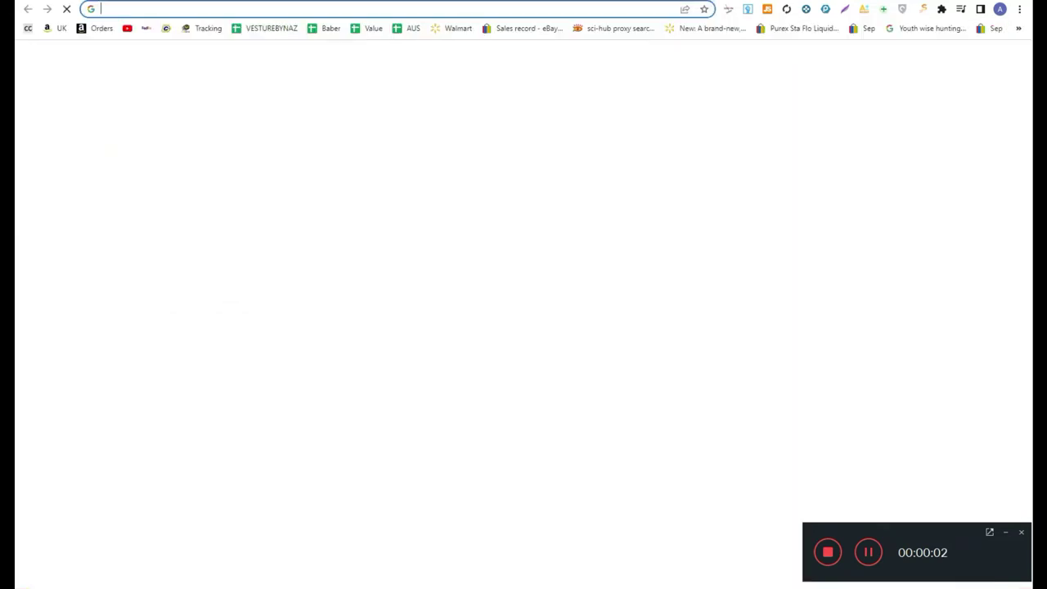
Step: Search Google for 'iqas log in' and open the 'Sign In - Home · IQAS' result
text(iqa)
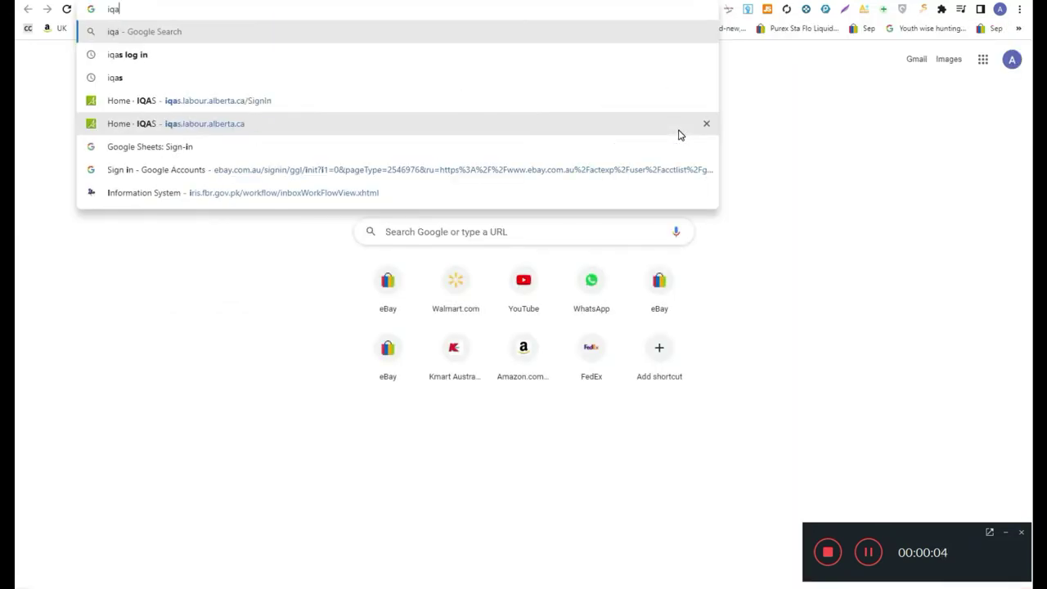
text(s log in)
key(Return)
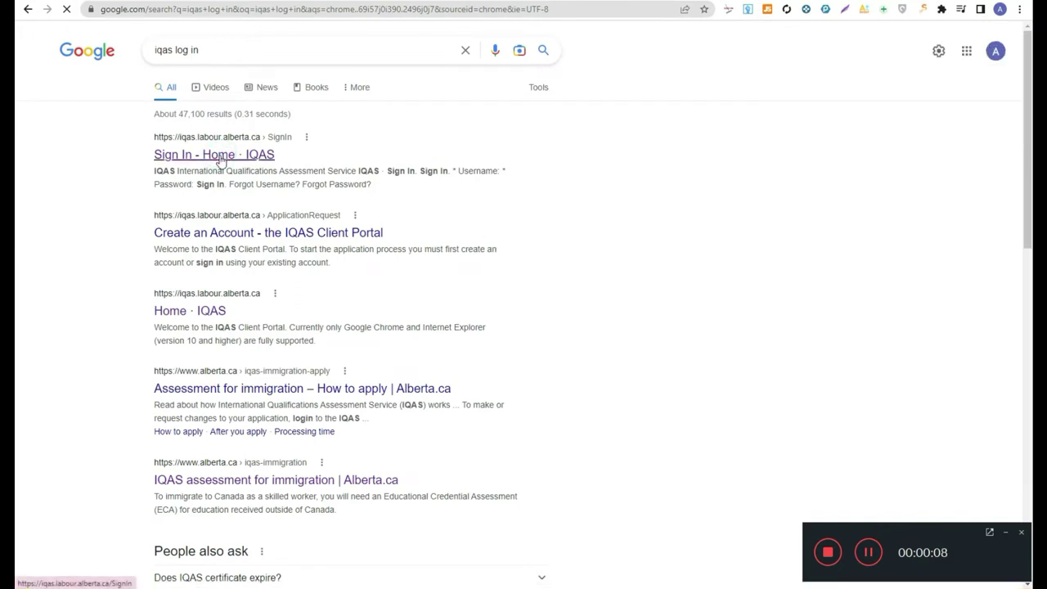
click(221, 160)
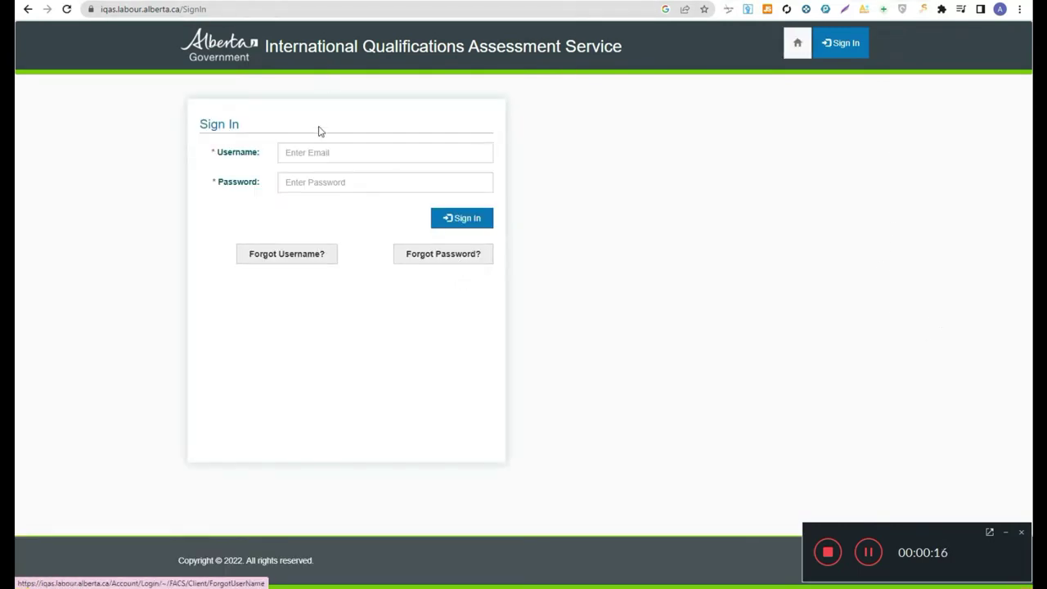
Step: Sign in using the autofilled account email and the account password
click(320, 151)
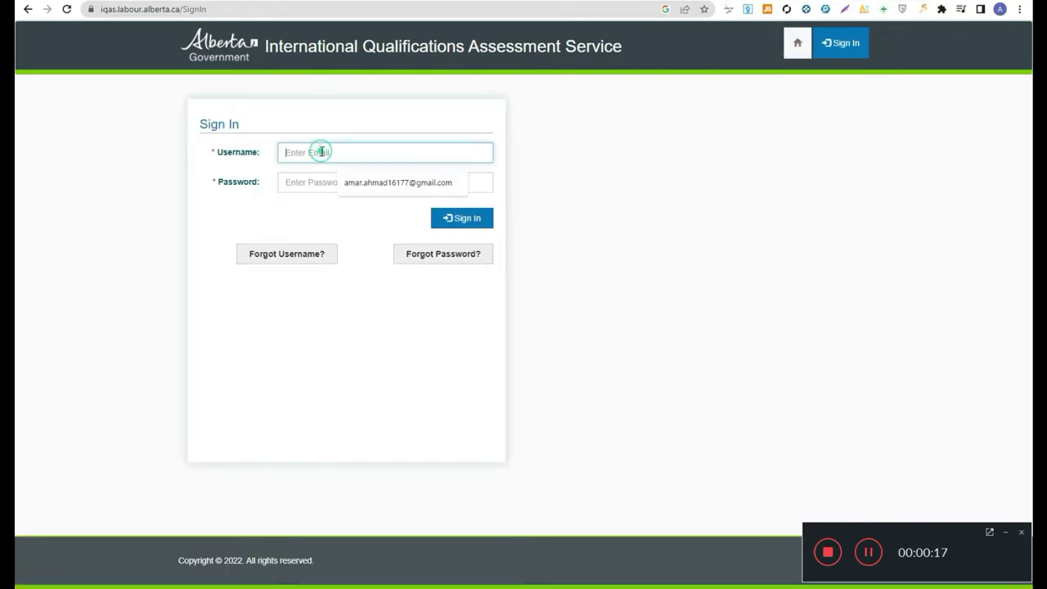
click(411, 182)
click(344, 181)
text(a)
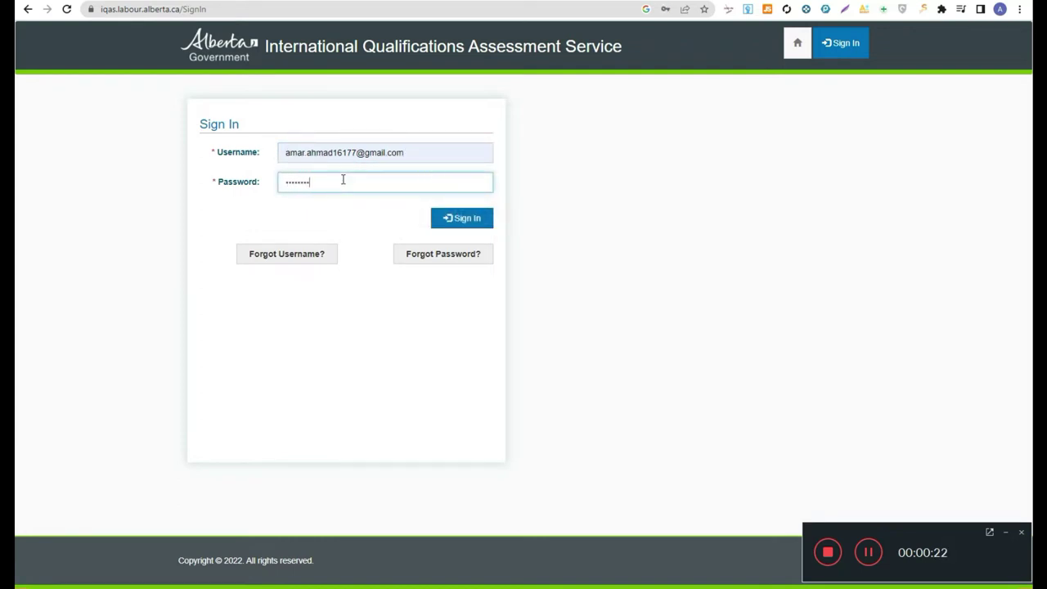
click(466, 229)
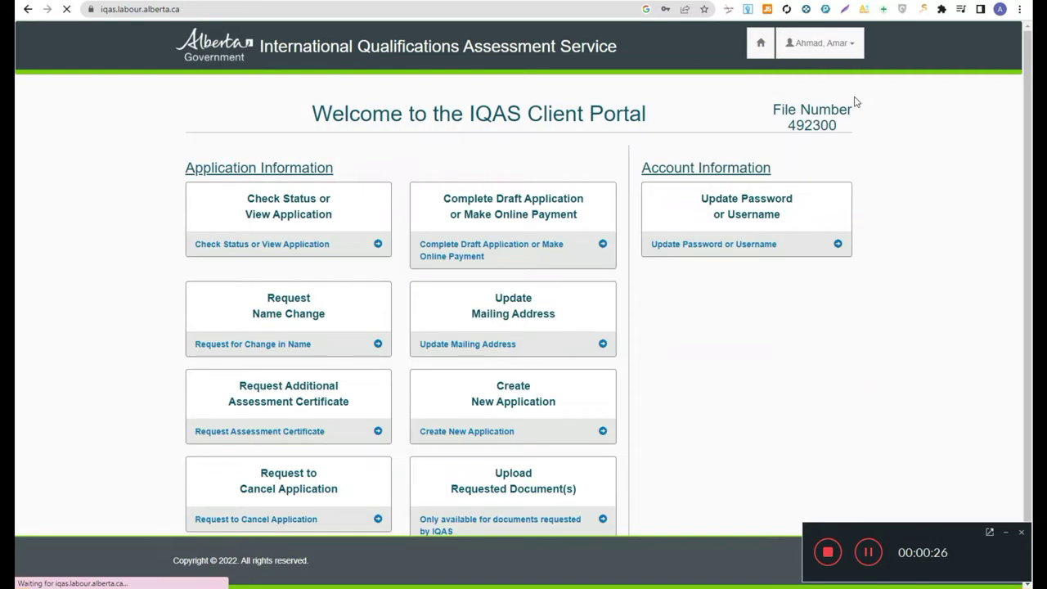
Step: Dismiss the save-password prompt, check Application History, then choose Create New Application
scroll(375, 211, down, 1)
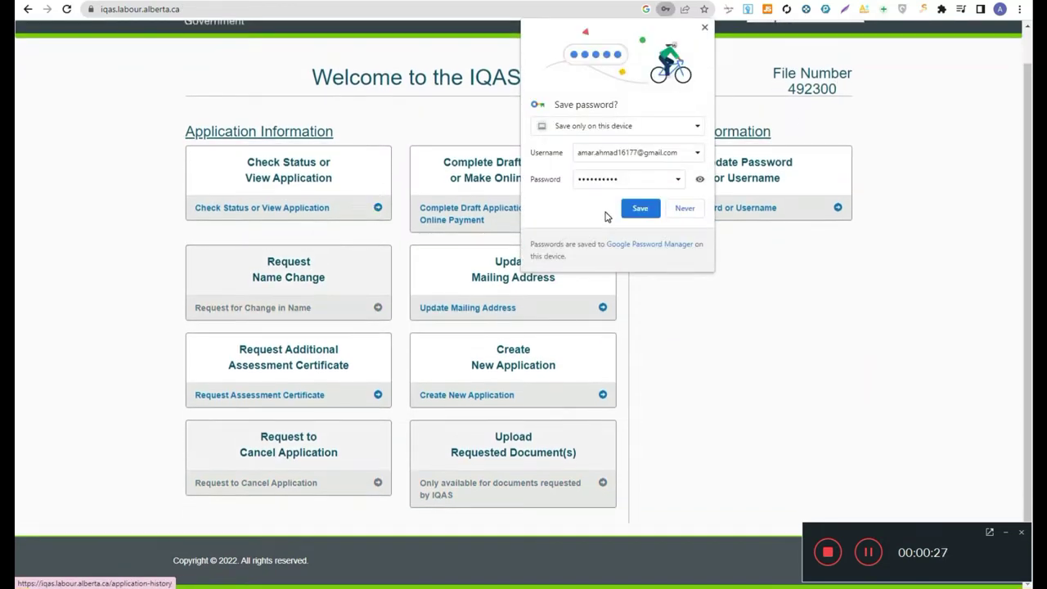
click(704, 27)
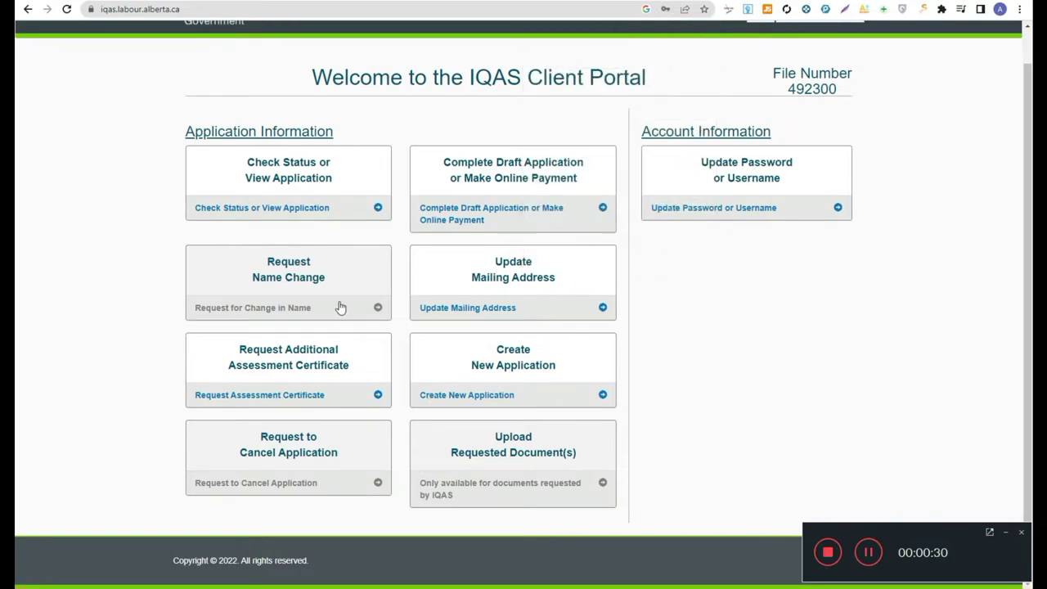
scroll(378, 169, up, 1)
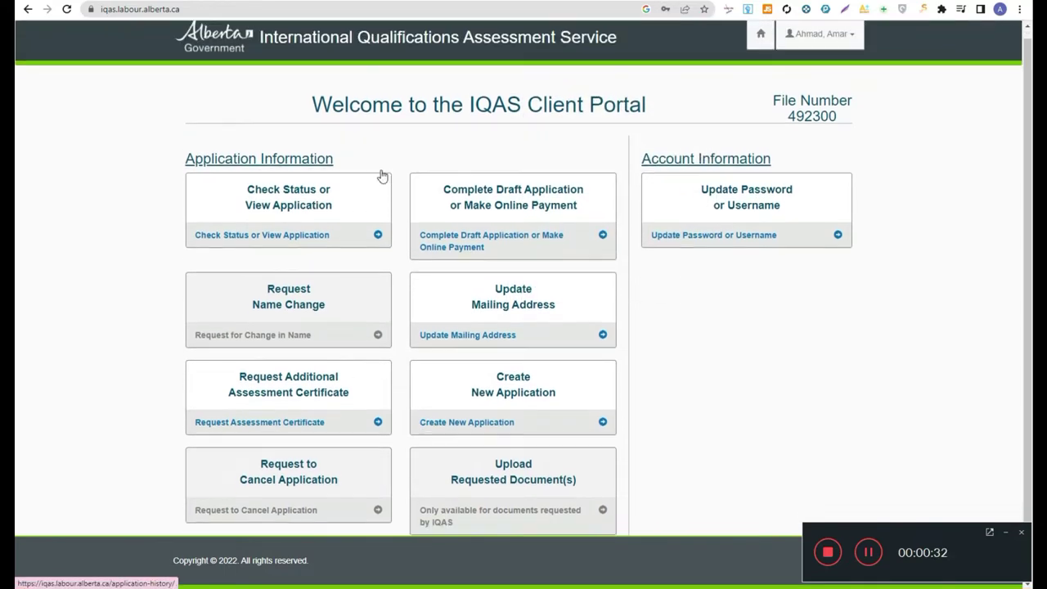
scroll(381, 171, down, 1)
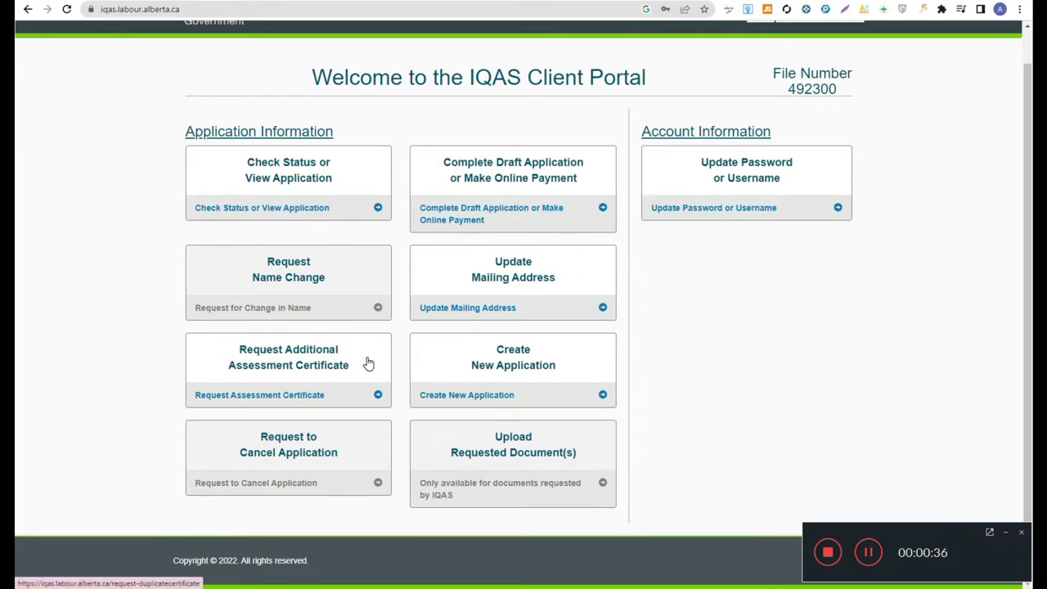
click(478, 185)
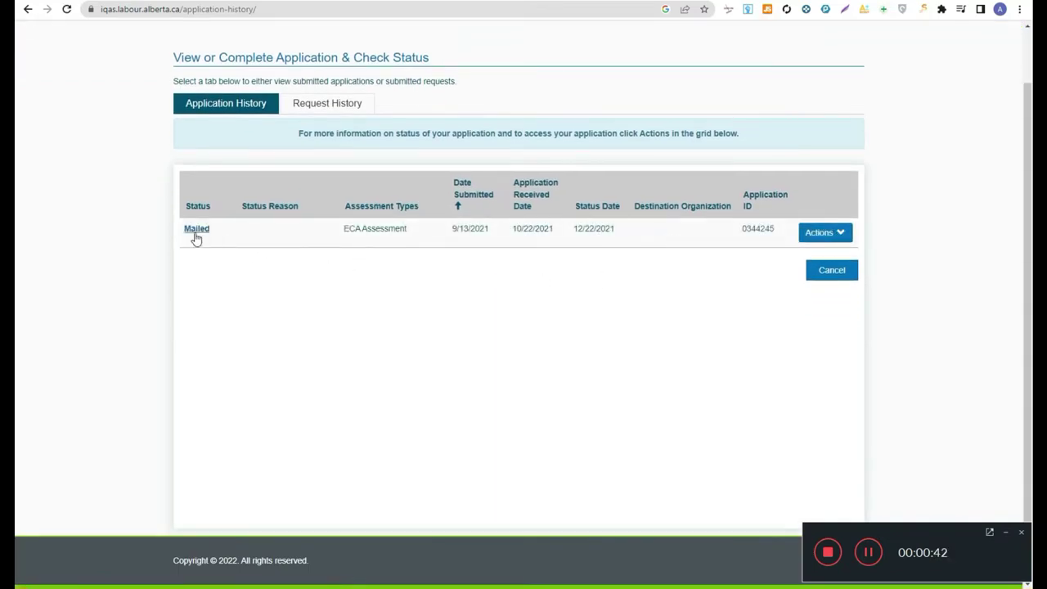
click(27, 9)
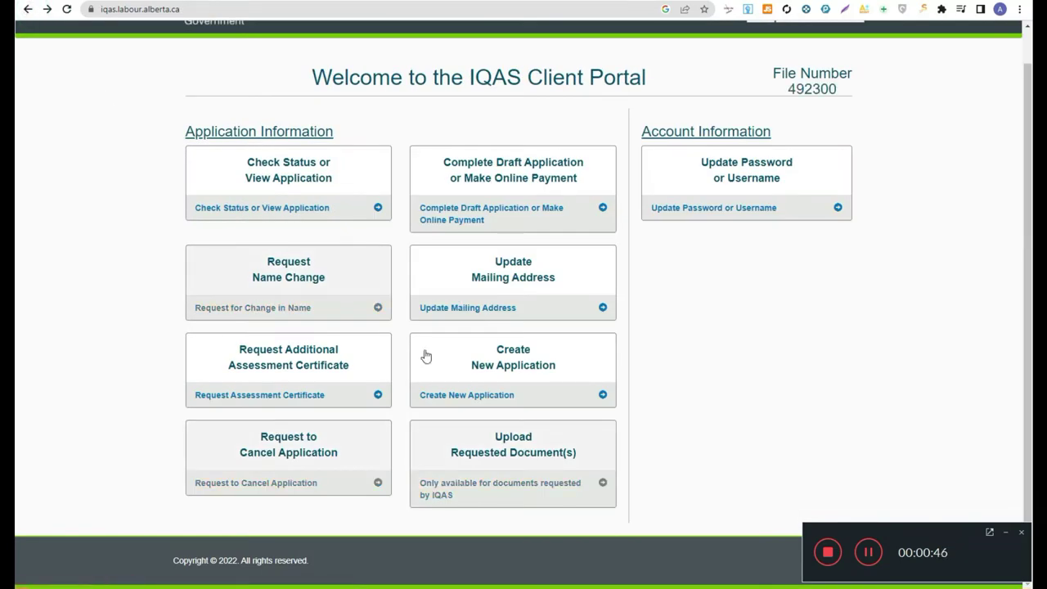
click(526, 355)
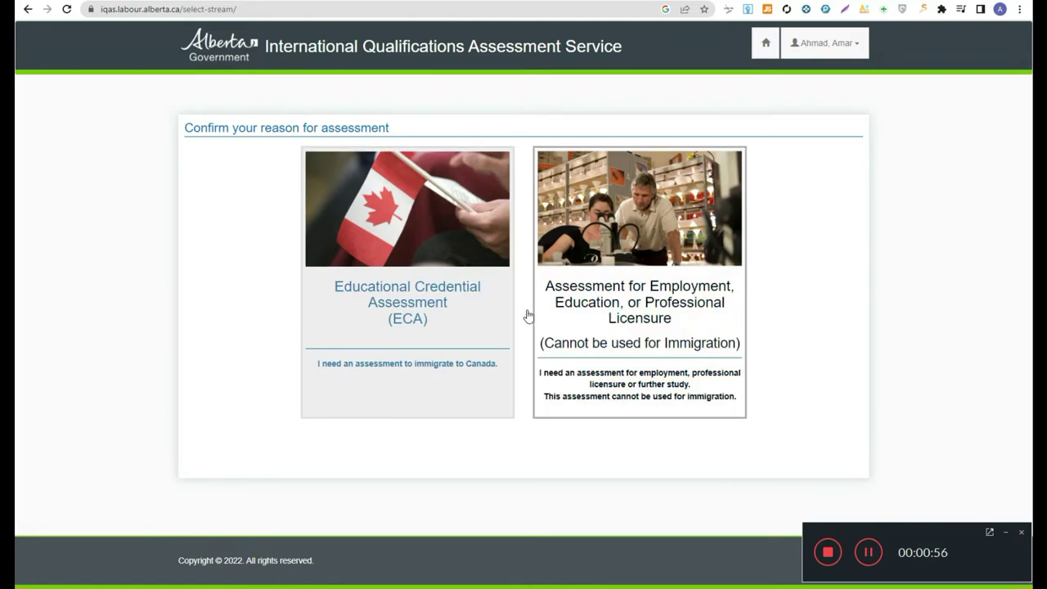
Step: Choose Educational Credential Assessment (ECA) and agree with its disclaimer
click(390, 296)
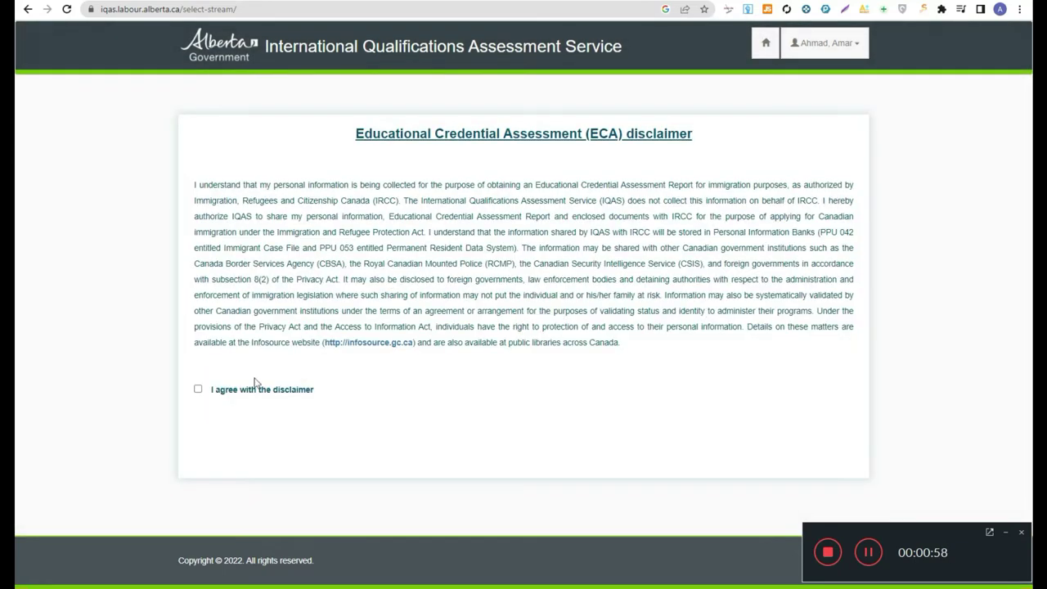
click(197, 388)
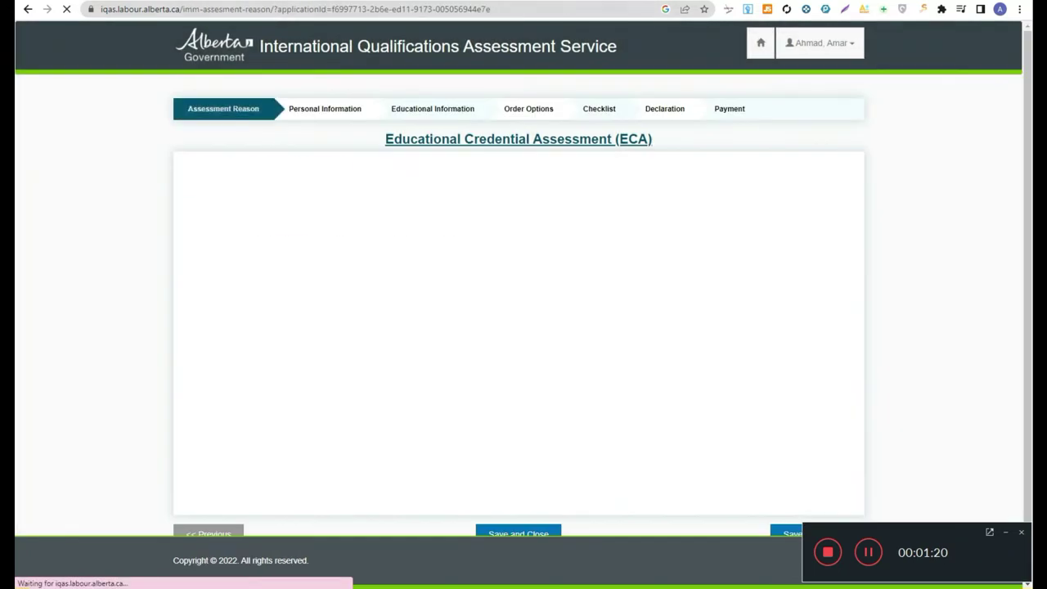
Step: Select 'I need an ECA for Express Entry…' as the reason and save it
scroll(478, 219, down, 1)
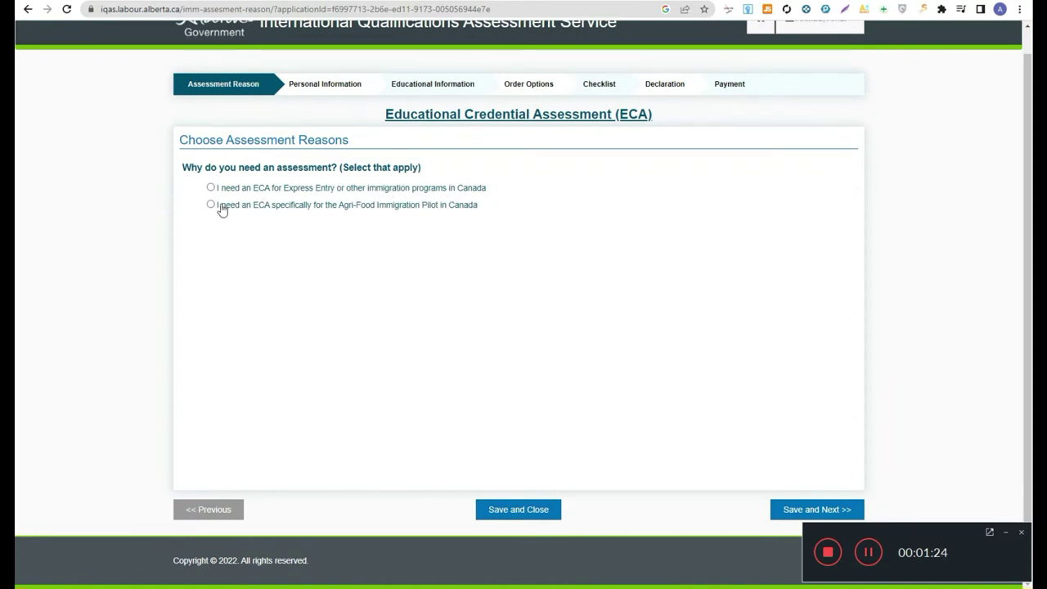
click(211, 188)
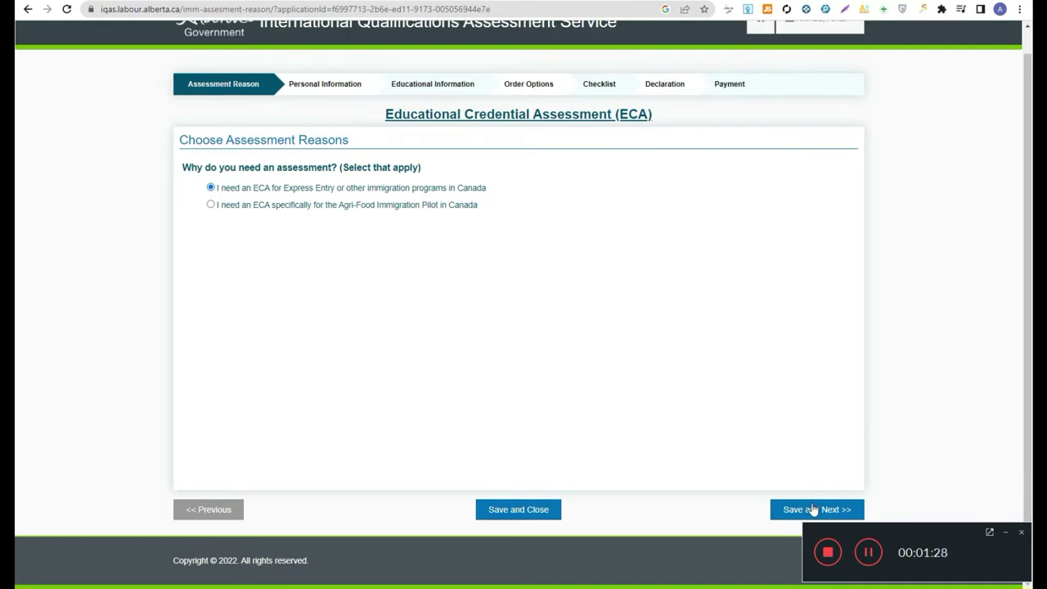
click(812, 509)
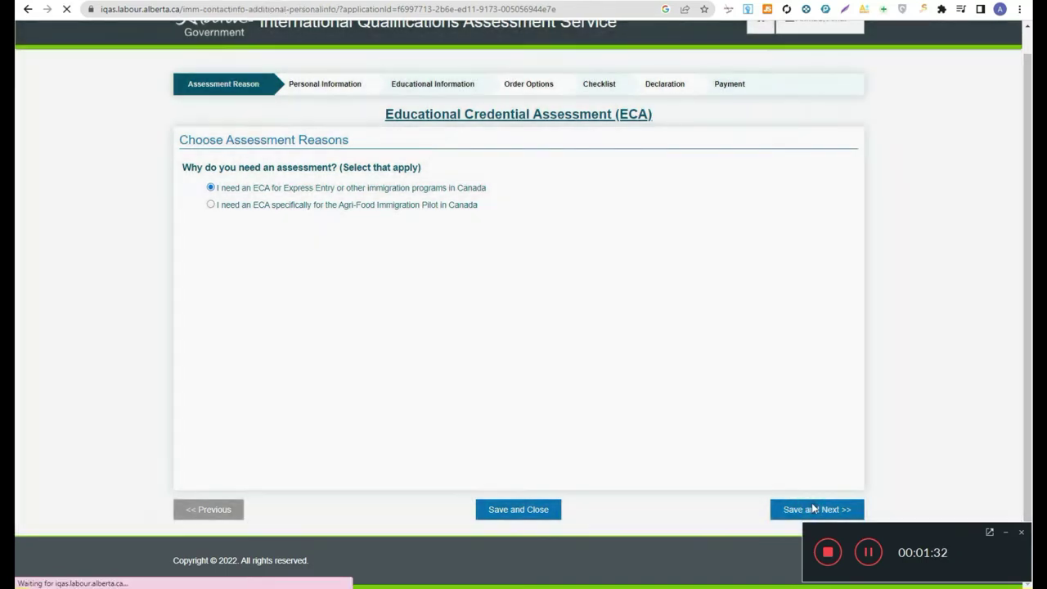
scroll(466, 223, down, 1)
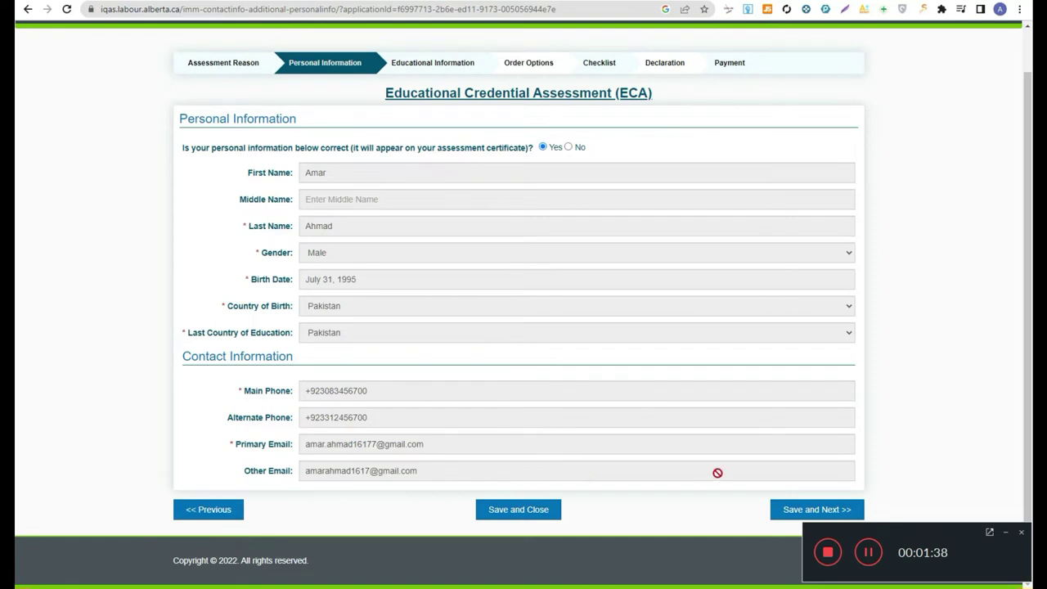
Step: Save the pre-filled Personal Information, Previous Names and Mailing Address pages unchanged
click(825, 510)
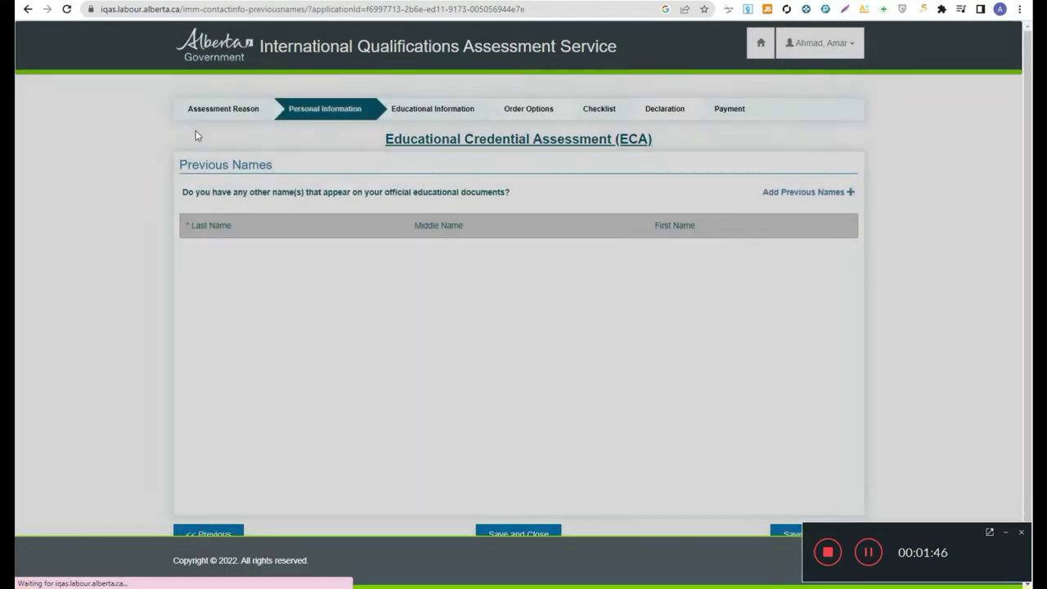
scroll(110, 120, down, 1)
scroll(38, 96, up, 1)
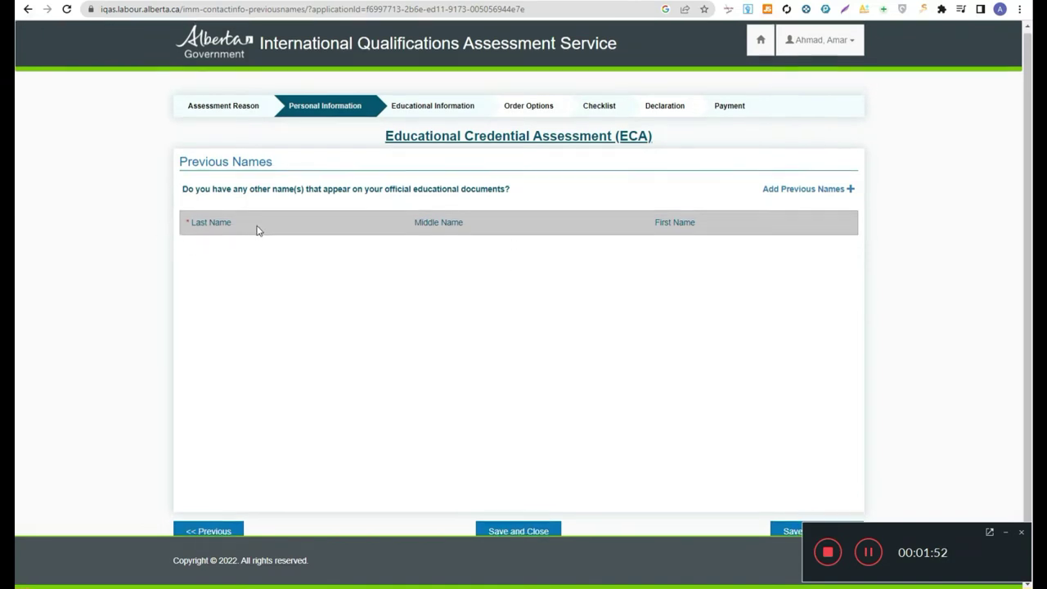
scroll(260, 231, down, 1)
click(810, 509)
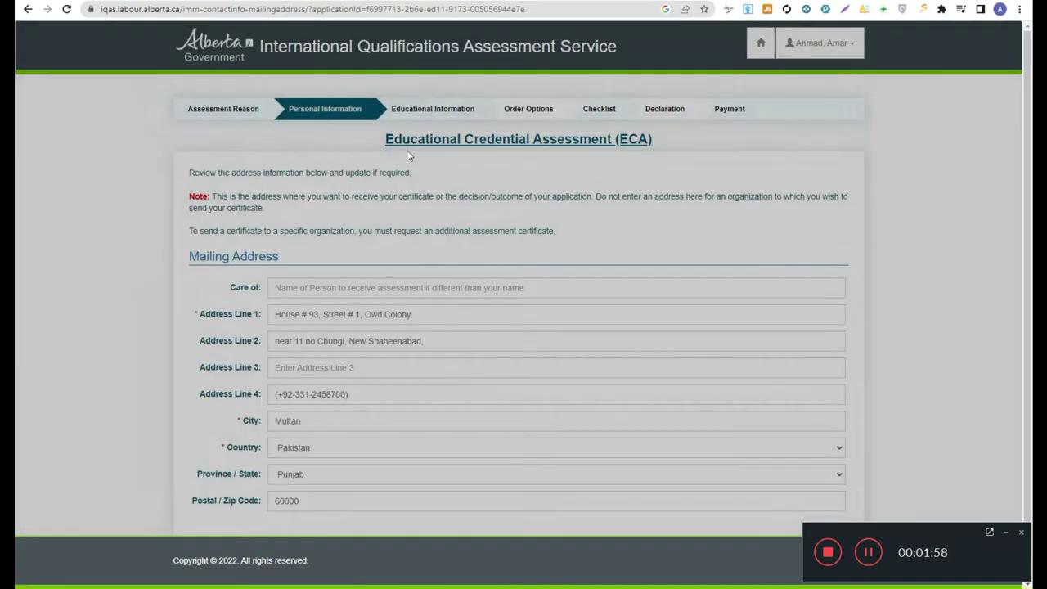
scroll(406, 150, down, 1)
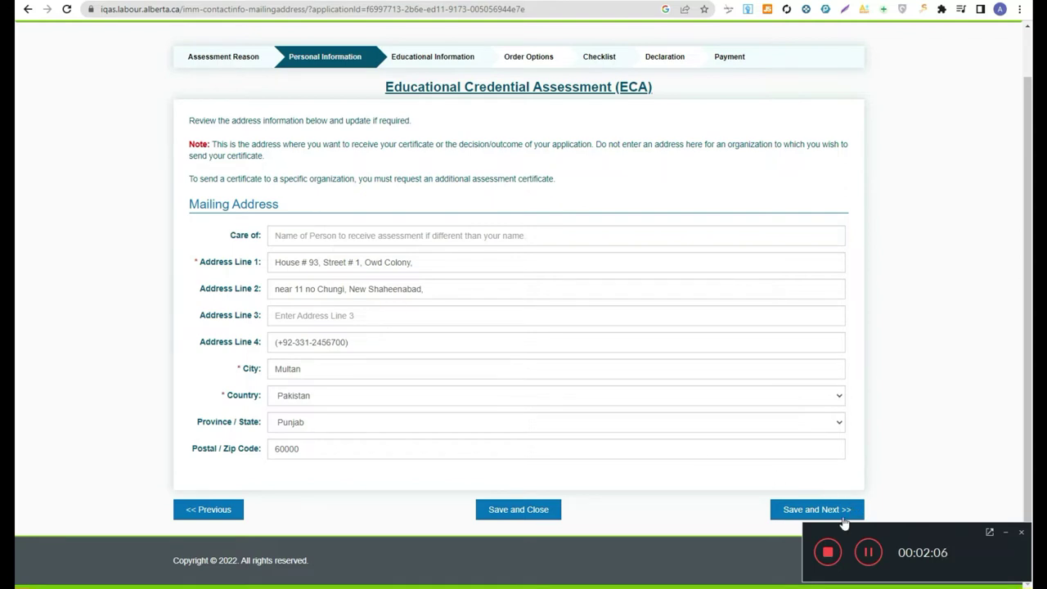
scroll(528, 341, up, 1)
scroll(283, 95, down, 1)
click(815, 512)
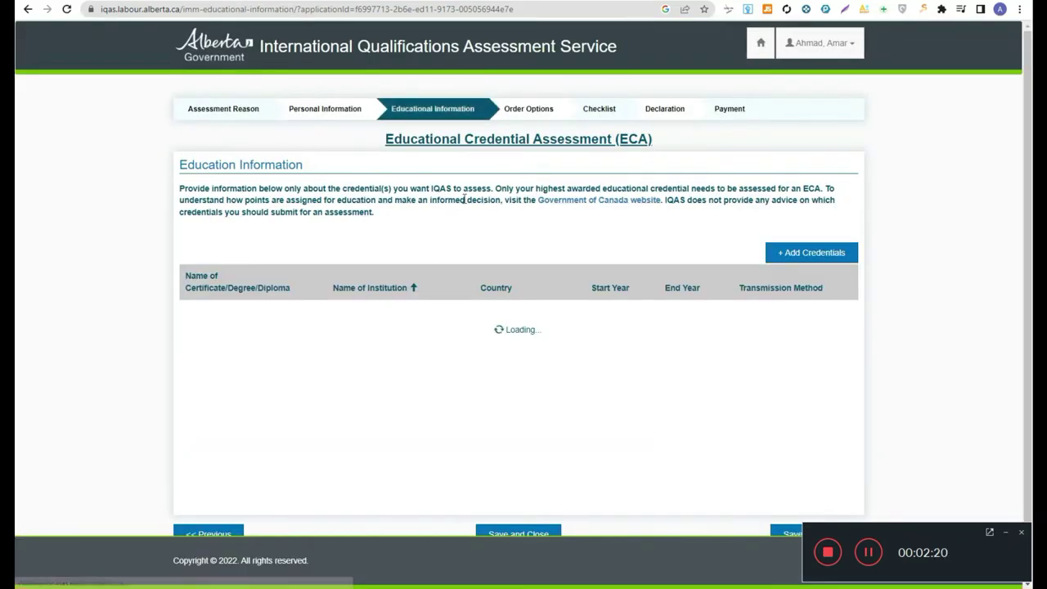
Step: Review the first credential's degree, institution, country Pakistan and years, then add a credential
scroll(477, 240, down, 1)
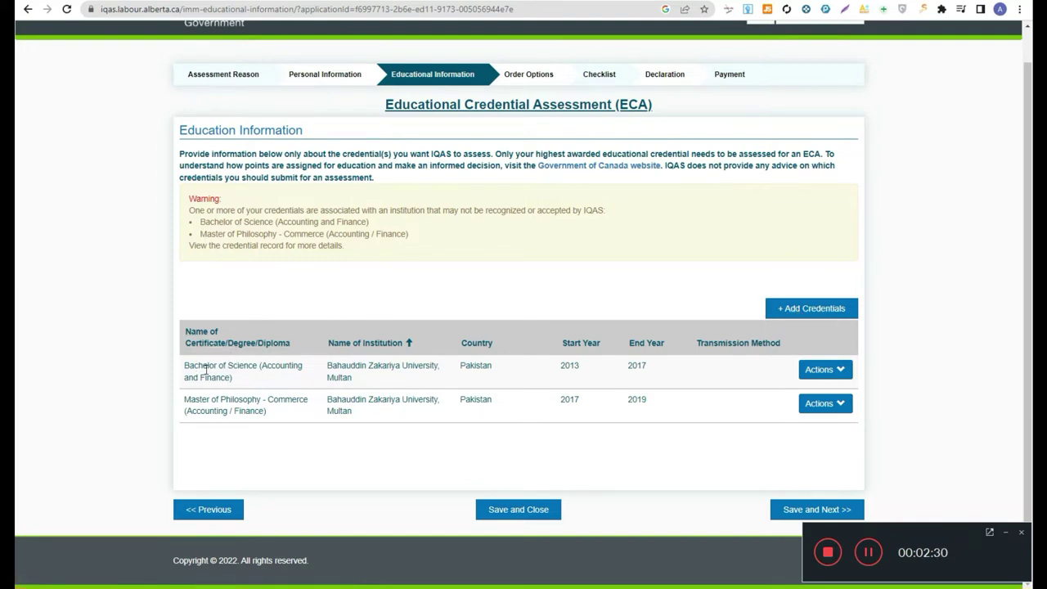
triple_click(185, 364)
click(296, 369)
drag(331, 365, 492, 379)
click(462, 368)
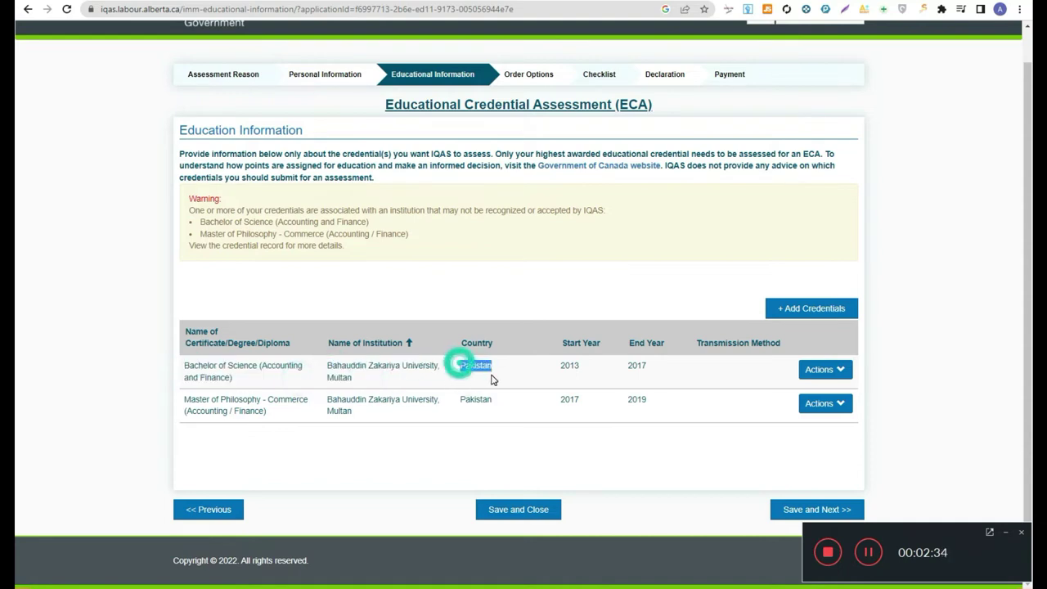
click(493, 379)
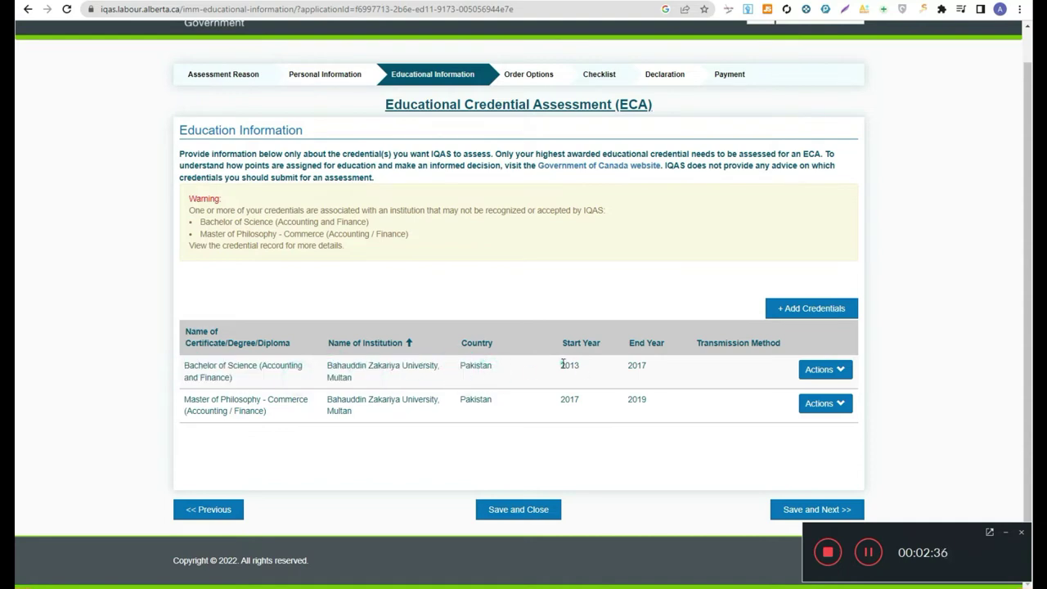
drag(563, 365, 648, 368)
click(823, 307)
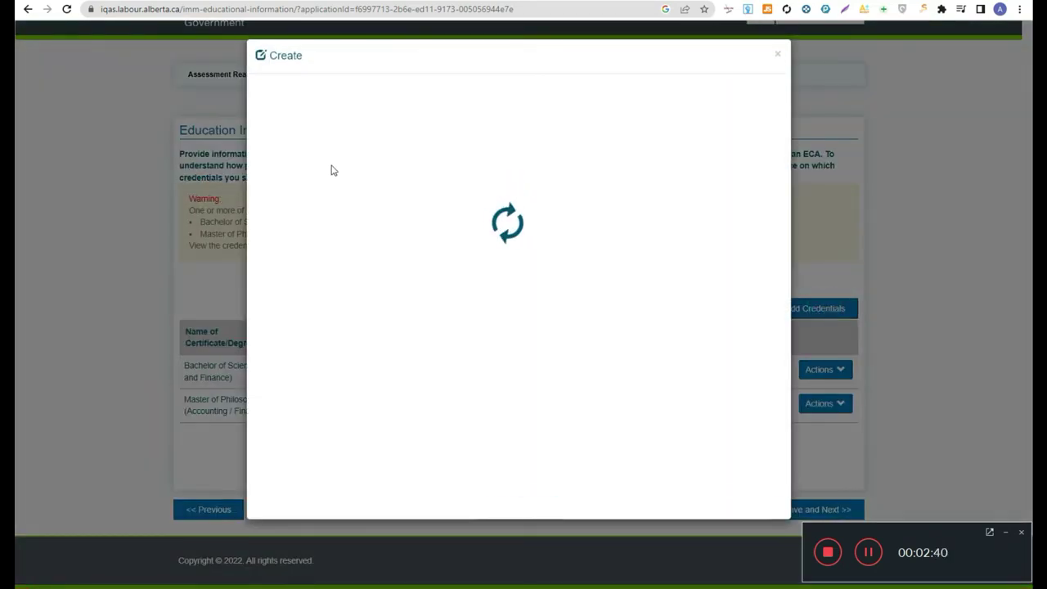
Step: Set the Country of Education to Pakistan through the country lookup
click(486, 96)
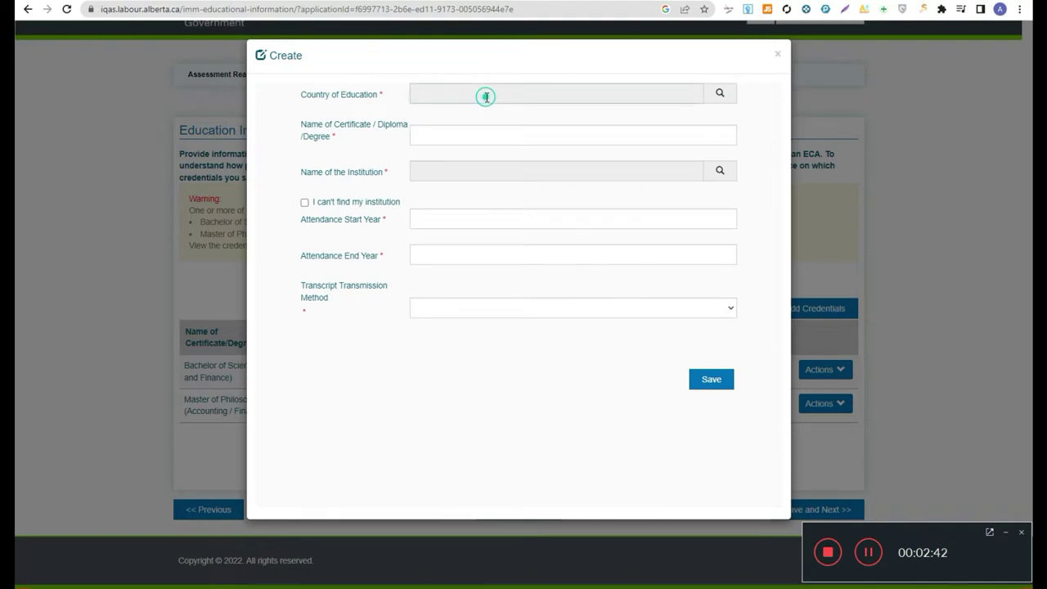
click(611, 96)
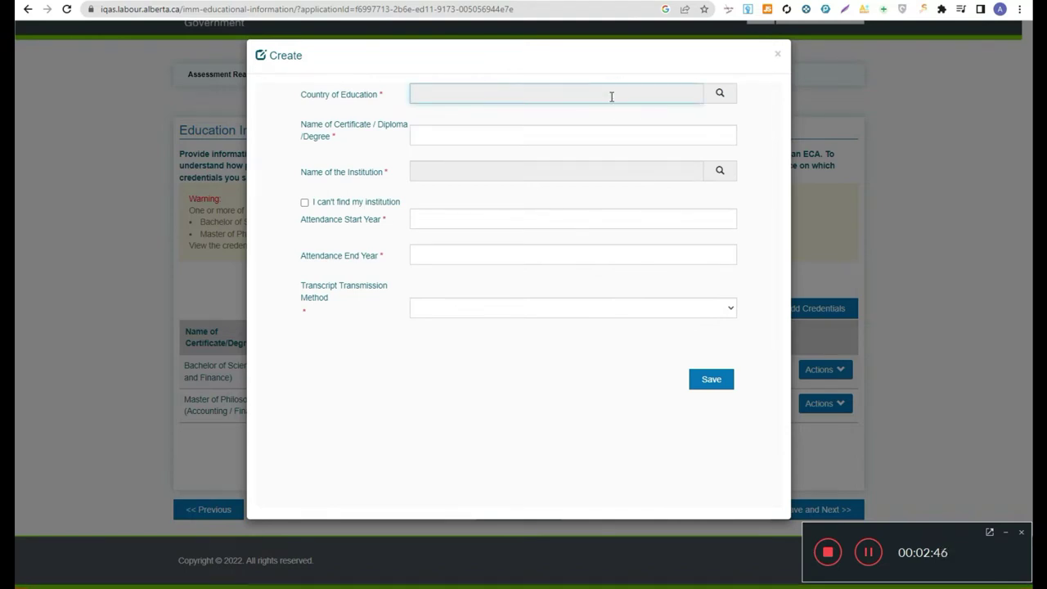
click(718, 96)
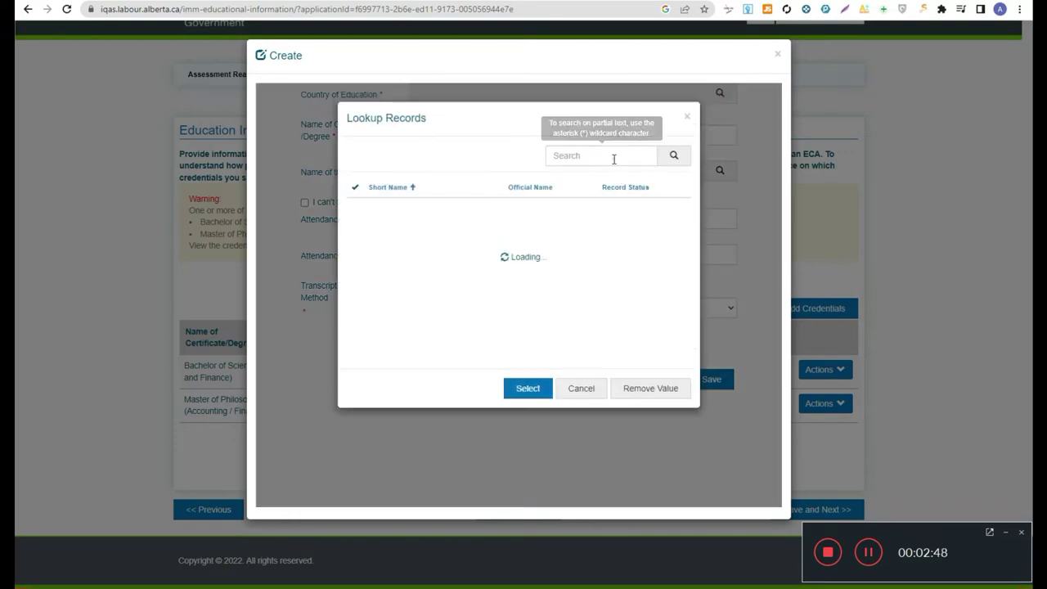
text(P)
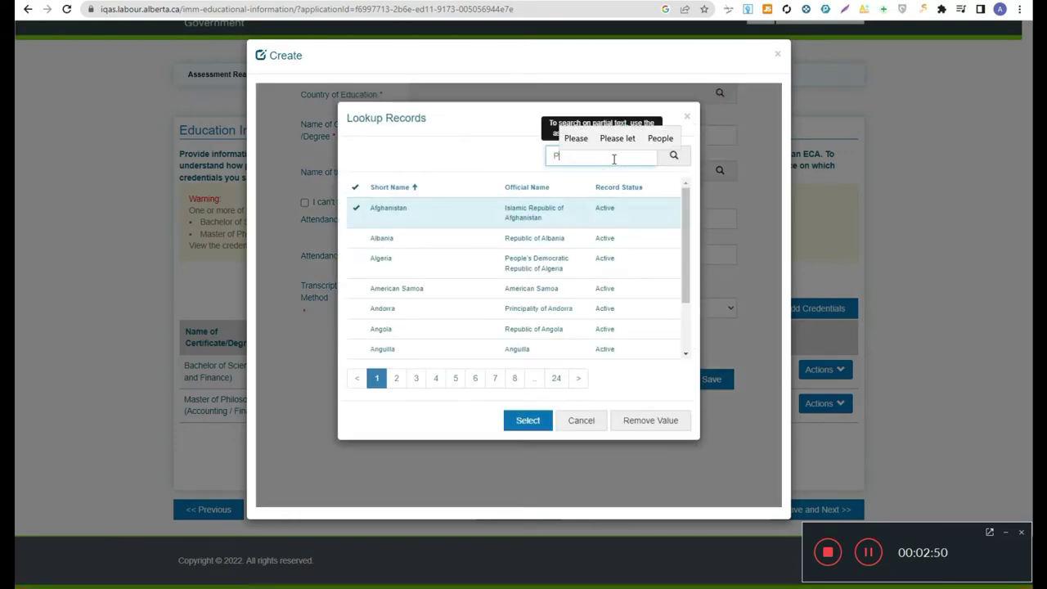
text(akistan)
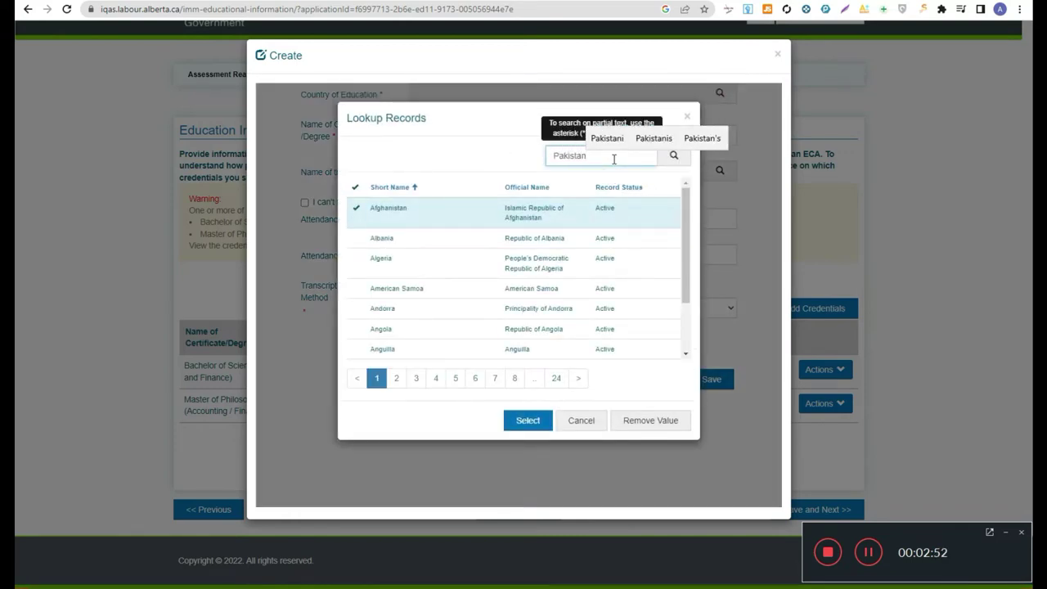
click(671, 158)
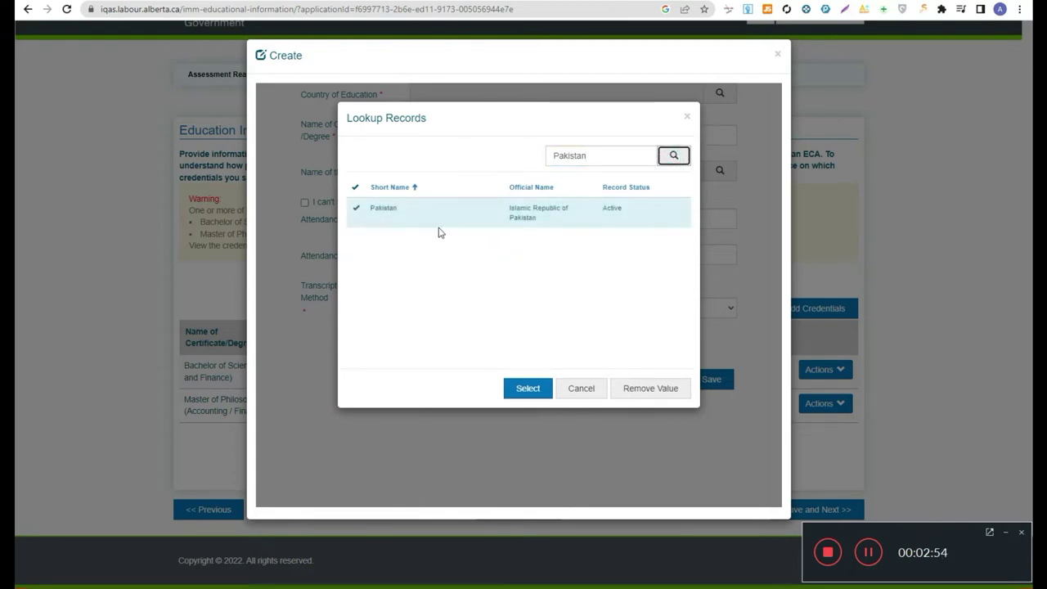
click(450, 213)
click(524, 391)
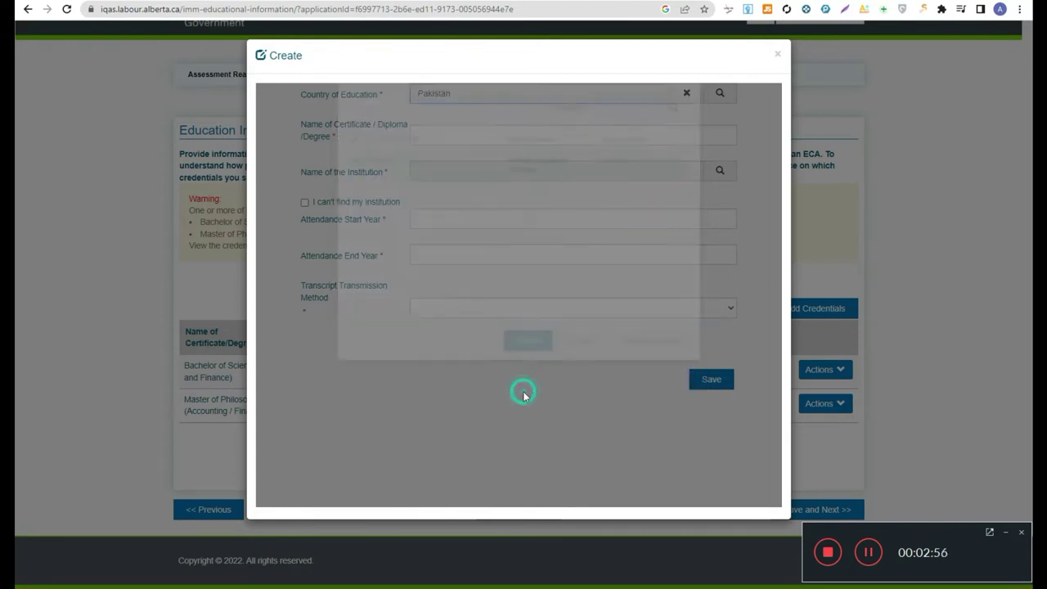
Step: Enter 'BS Accounting and Finance' as the certificate or degree name
click(479, 133)
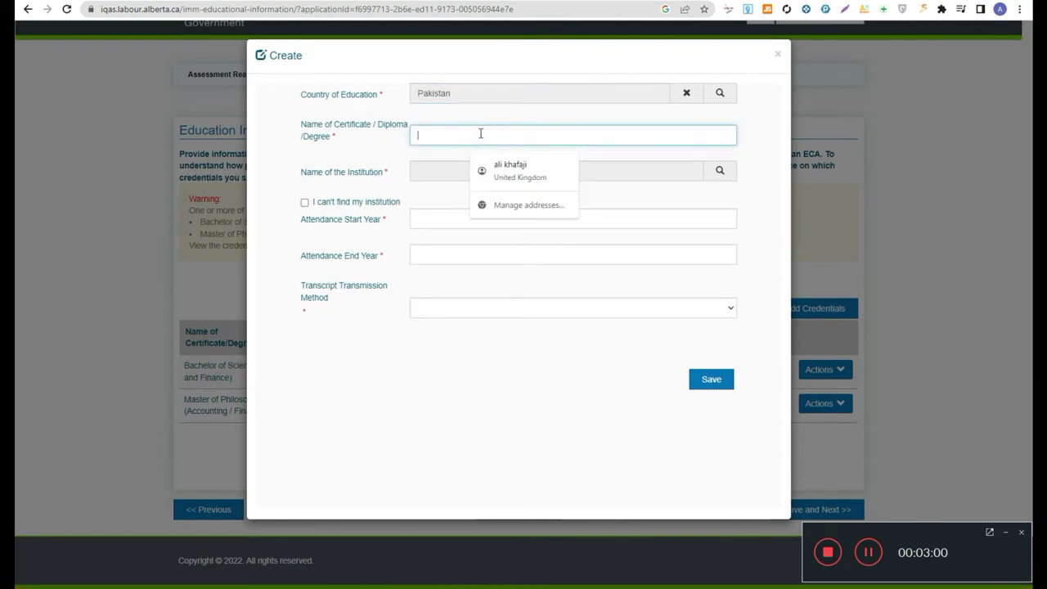
text(BS )
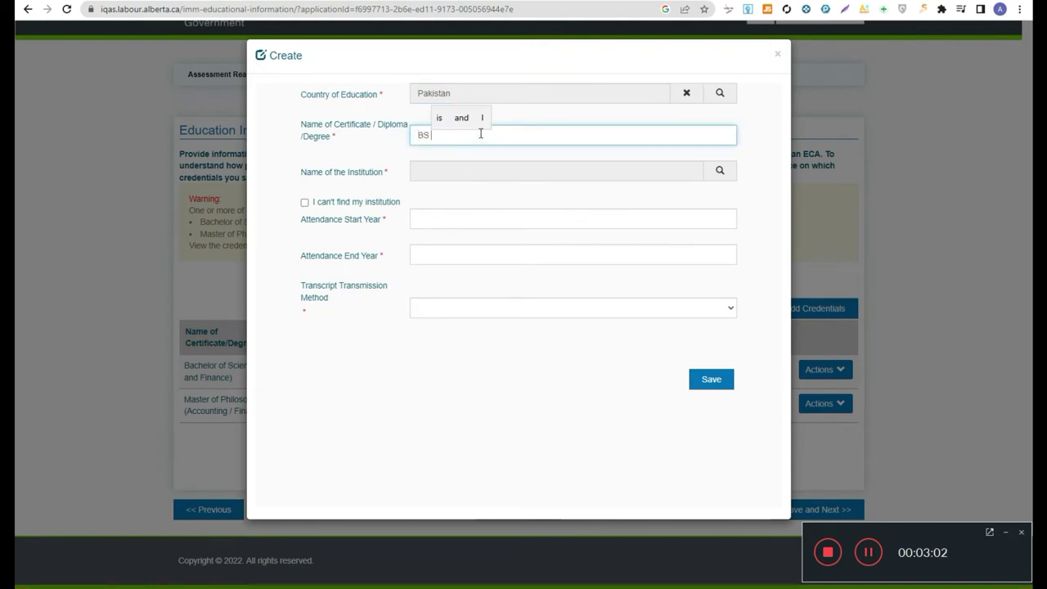
text(Accountin)
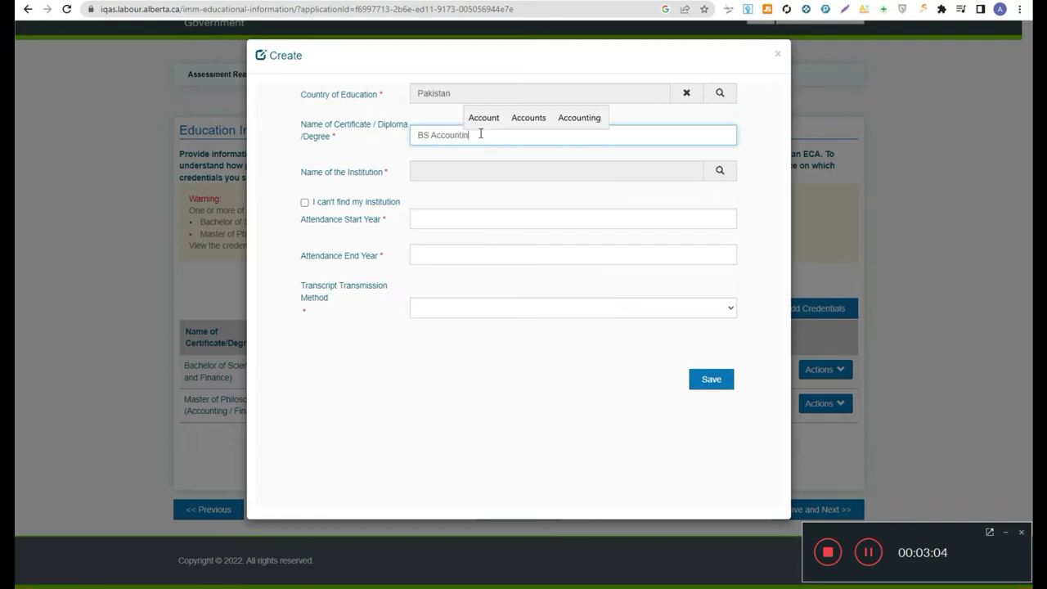
text(g and D)
key(BackSpace)
text(F)
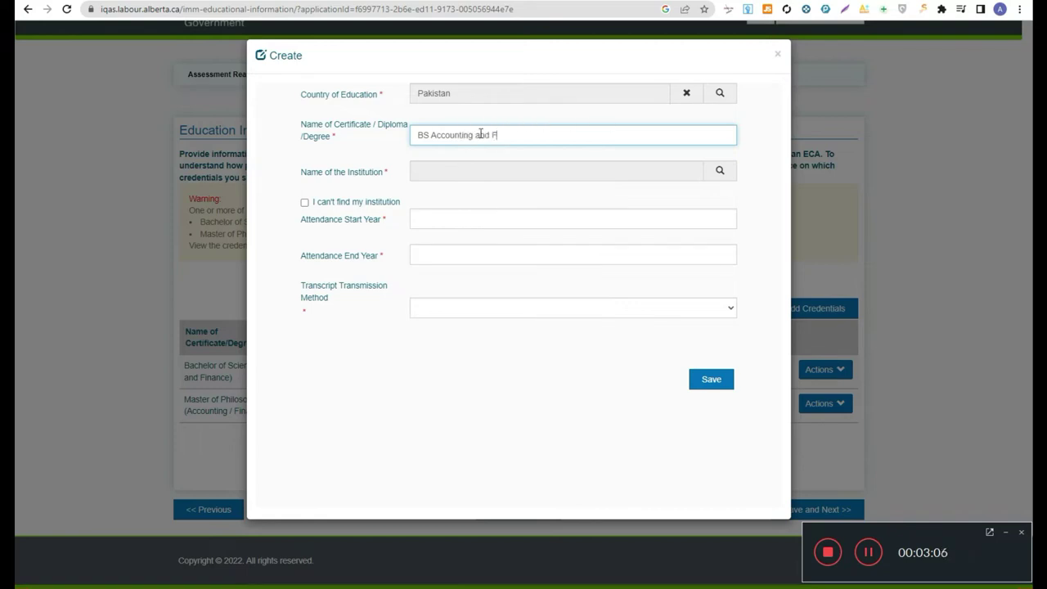
text(inance)
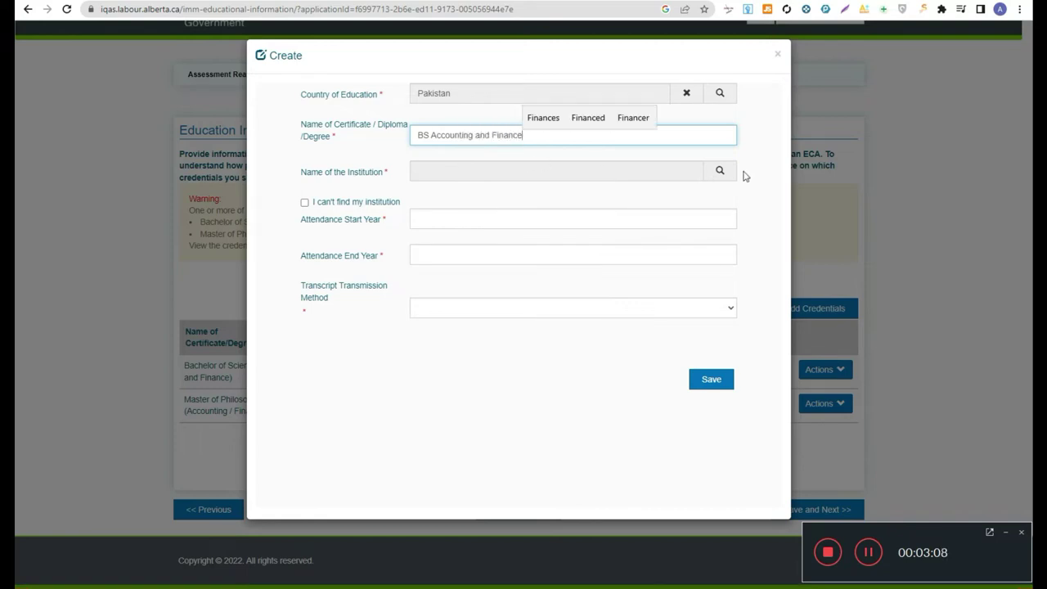
Step: Search institutions for 'bahauddin' and select Bahauddin Zakariya University, Multan
click(721, 171)
click(606, 157)
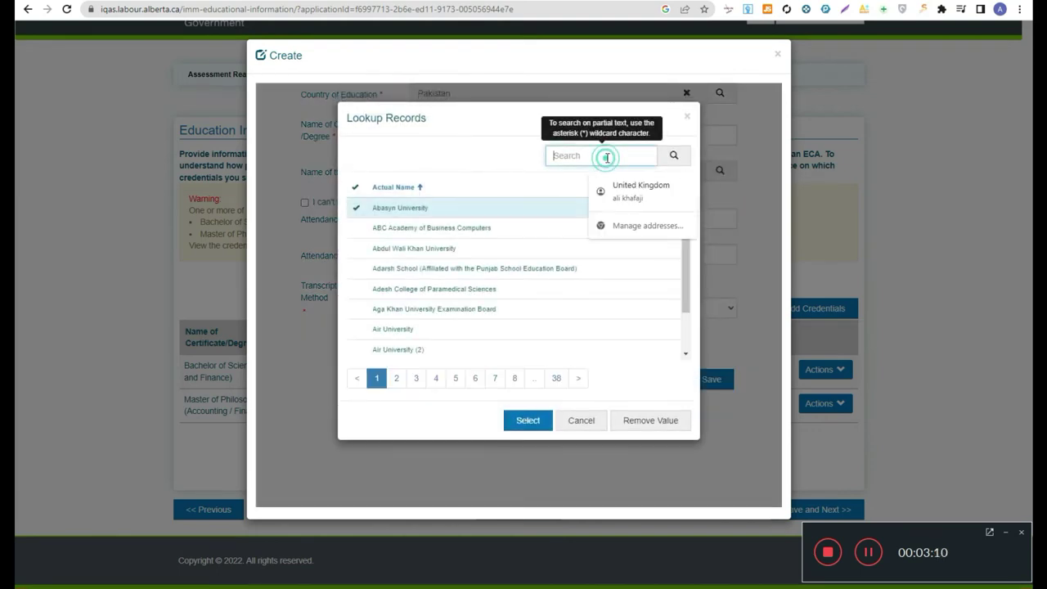
text(baha)
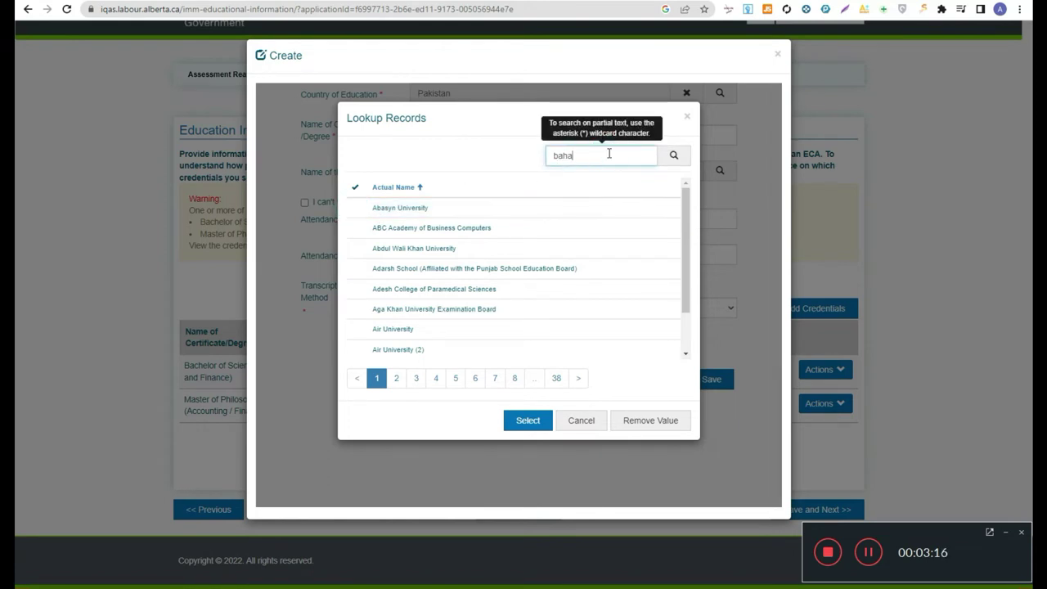
text(uddin)
click(684, 155)
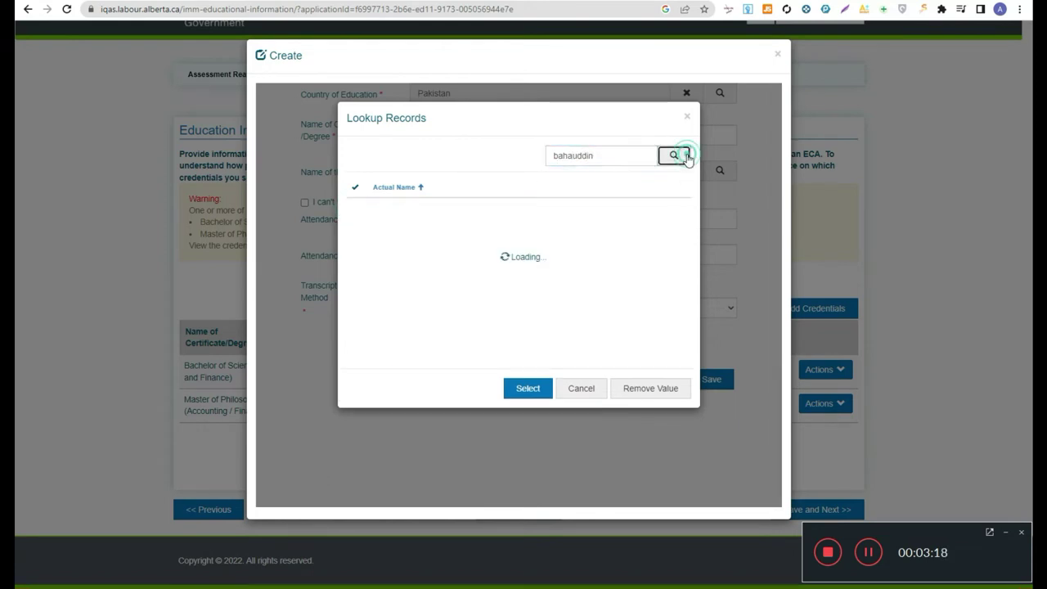
click(415, 217)
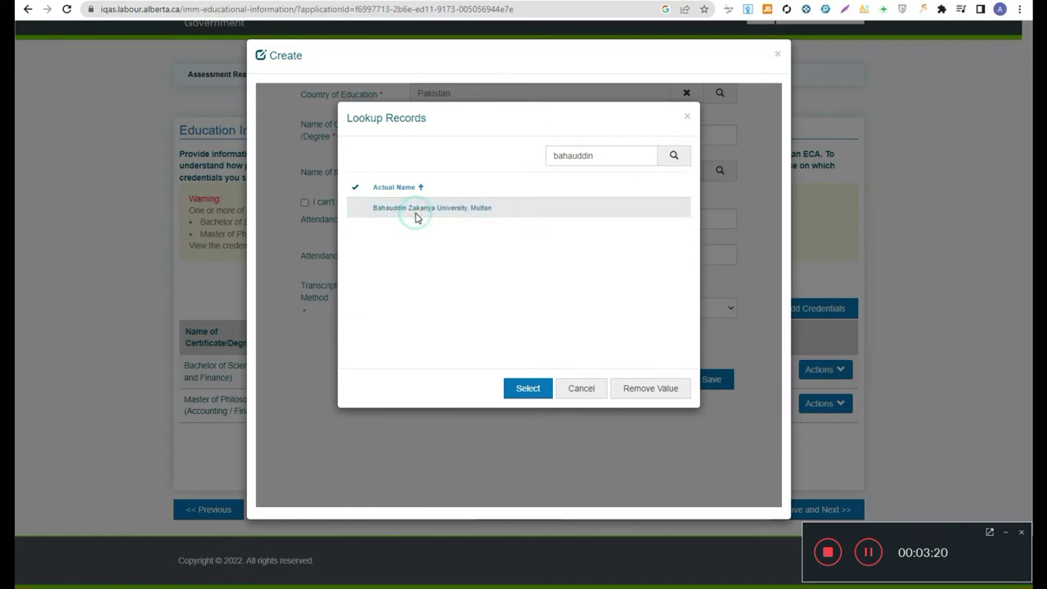
click(526, 393)
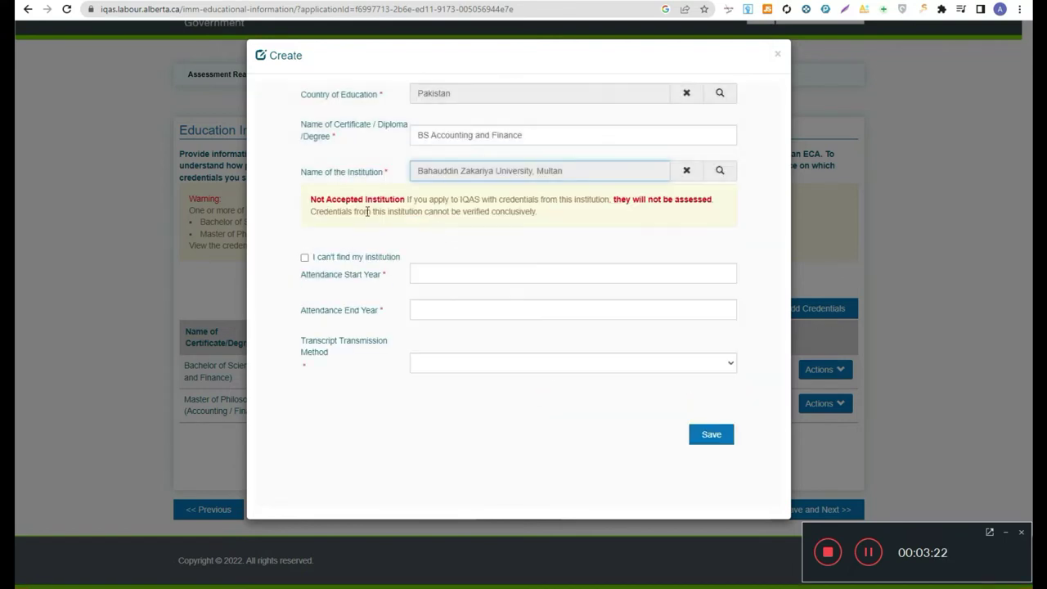
Step: Read through the Not Accepted Institution warning, highlighting its text
drag(311, 199, 546, 213)
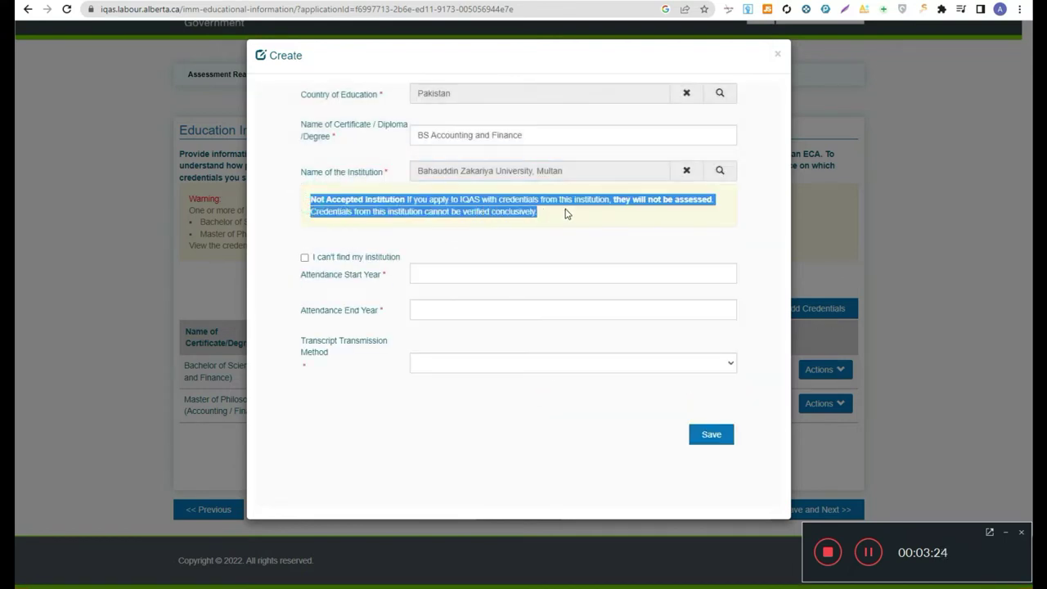
click(566, 214)
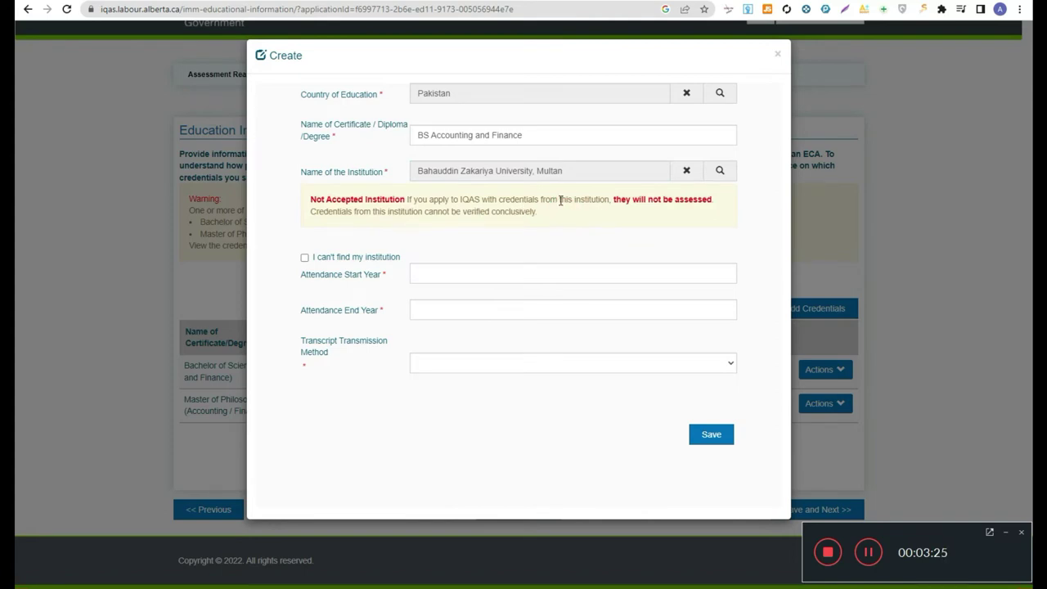
shift+click(603, 202)
click(603, 211)
drag(551, 210, 285, 191)
click(350, 193)
drag(526, 212, 309, 201)
click(308, 200)
Step: Reopen the institution lookup and search for 'Karachi'
click(721, 174)
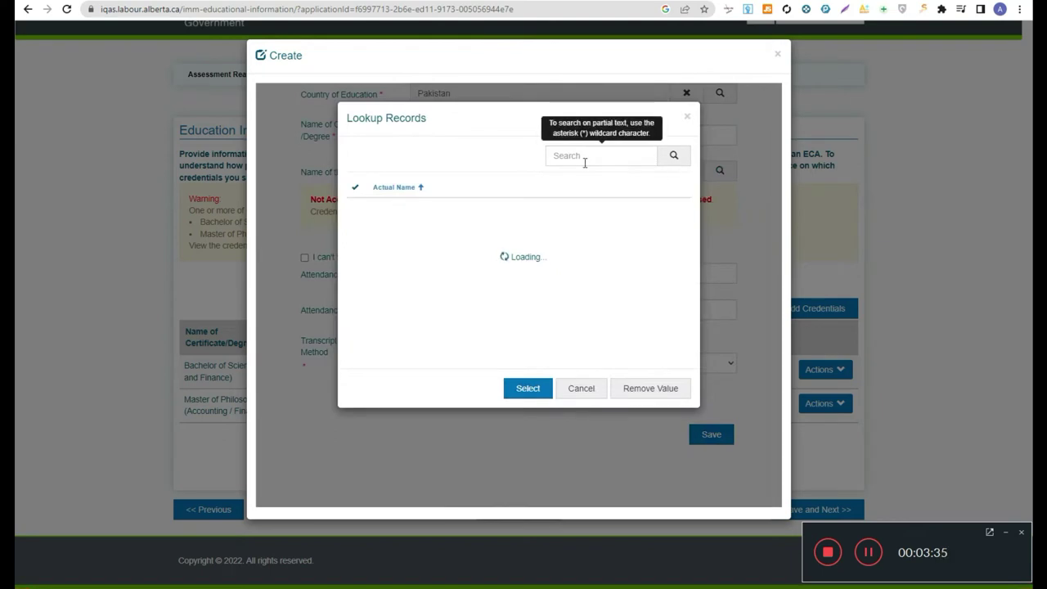
click(585, 155)
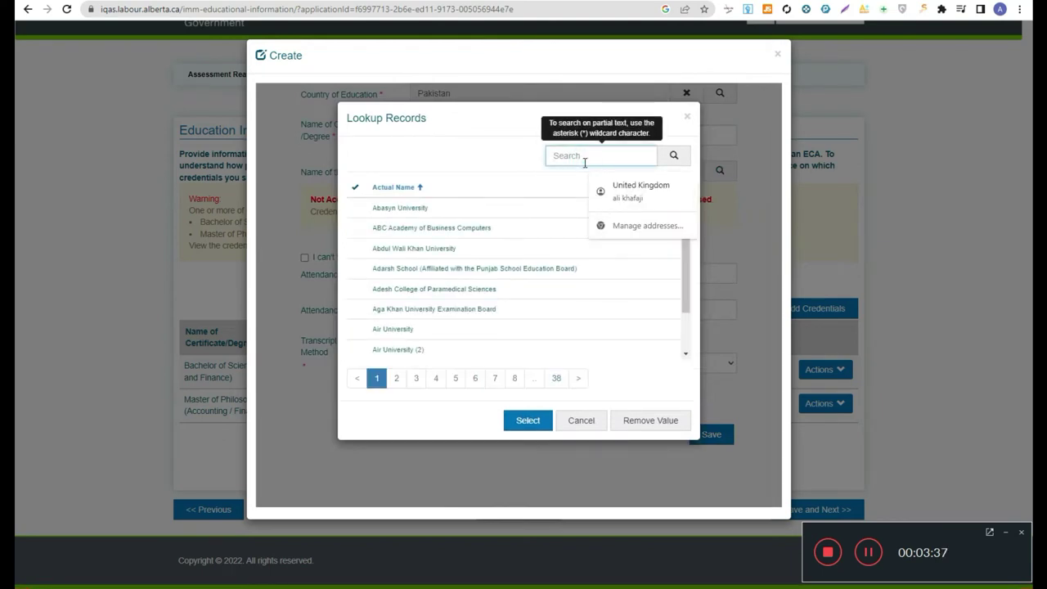
text(U)
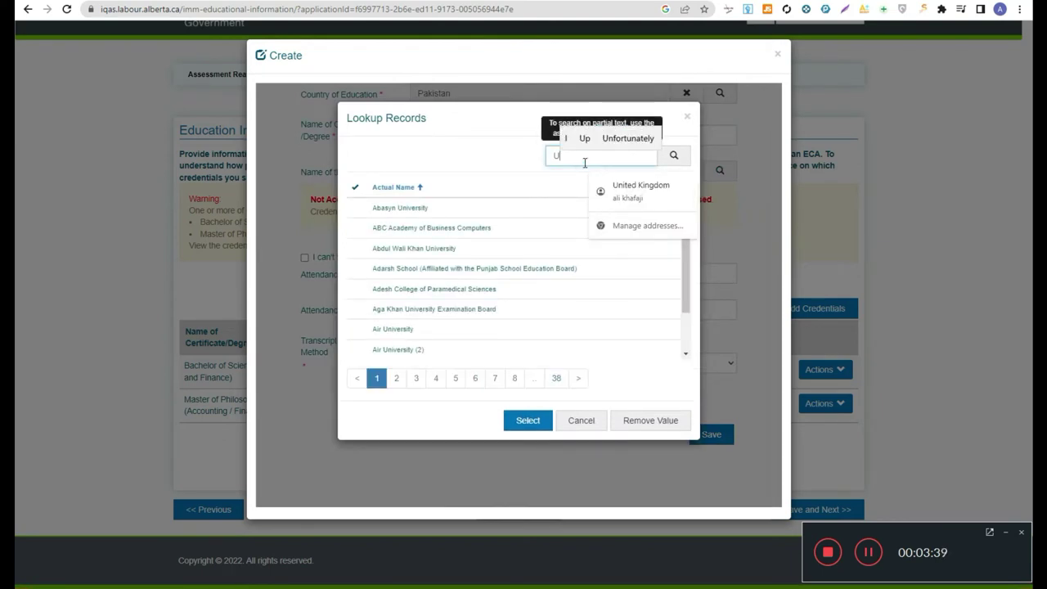
key(BackSpace)
text(K)
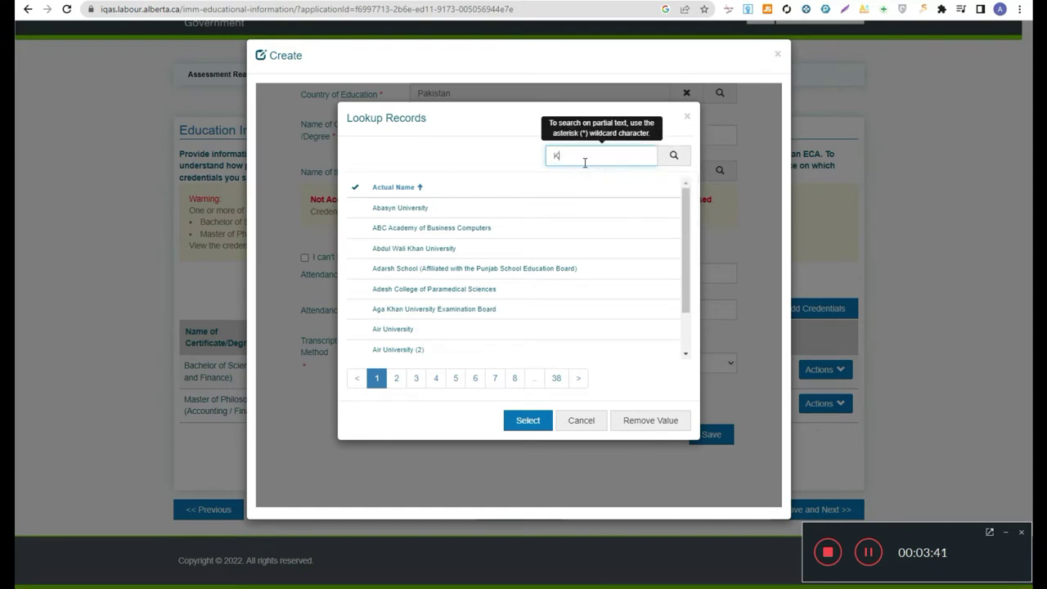
text(arachi)
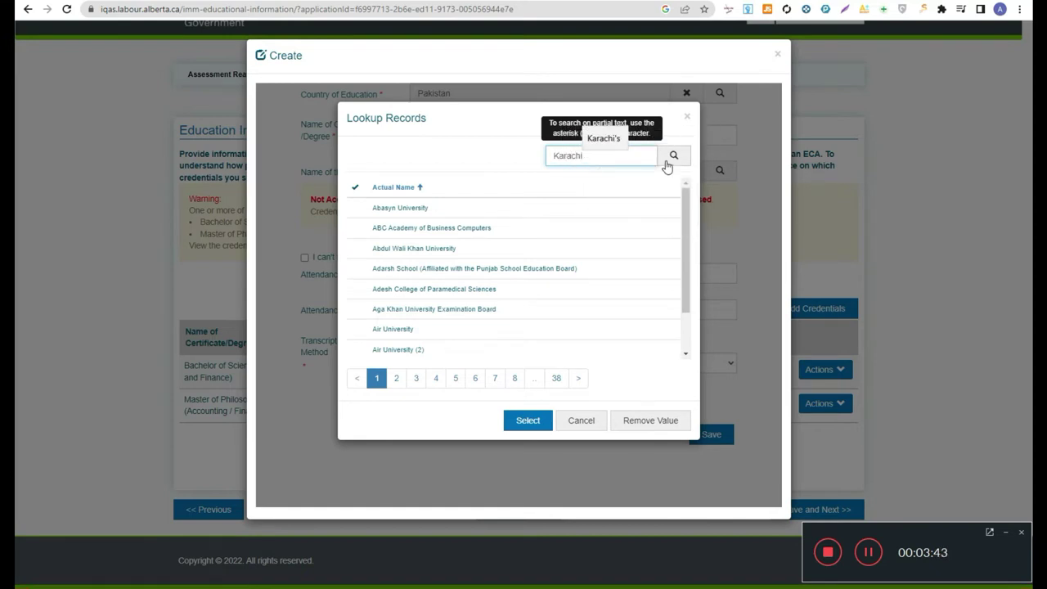
click(671, 159)
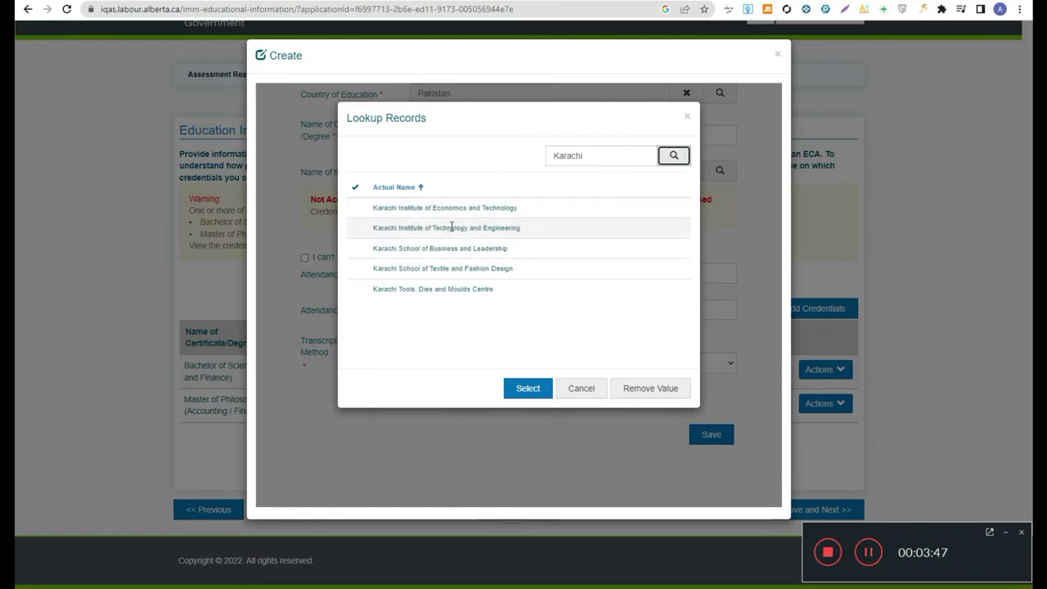
Step: Refine to 'University of Karachi', select it, and read the Conditional Institution Status notice
click(550, 156)
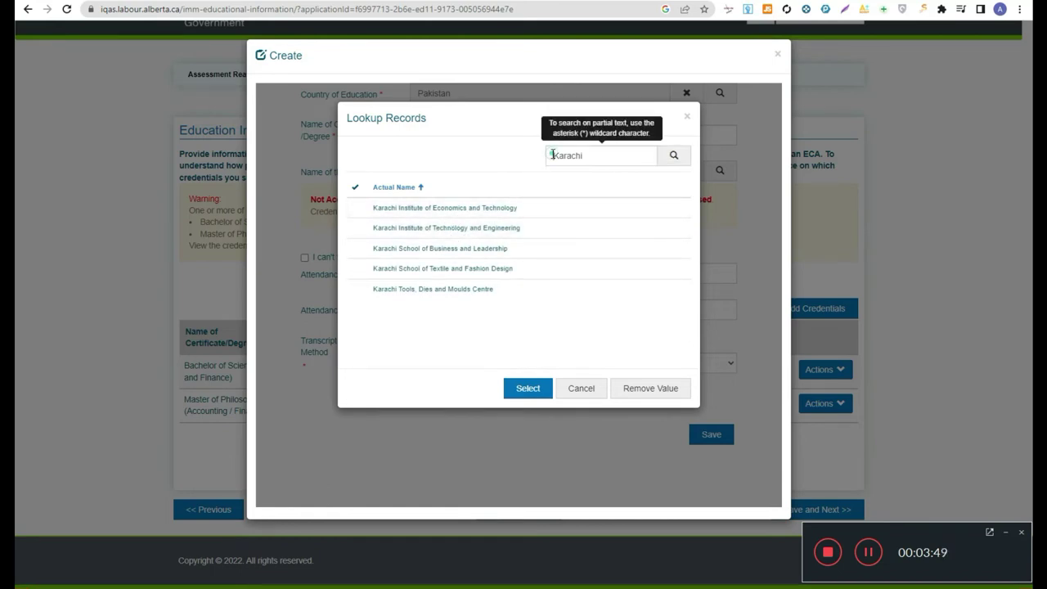
text(University )
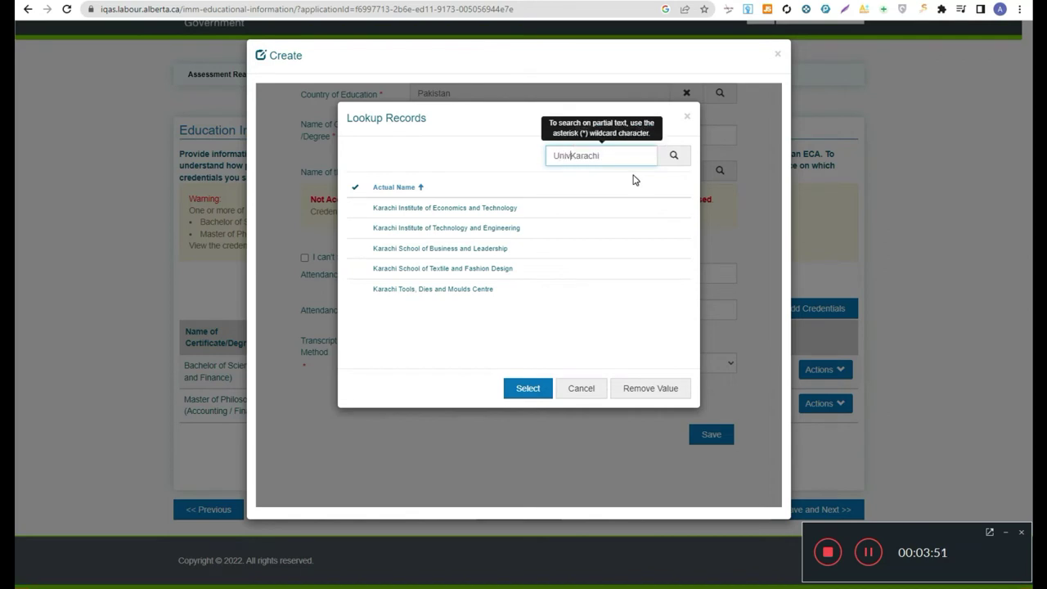
text(of)
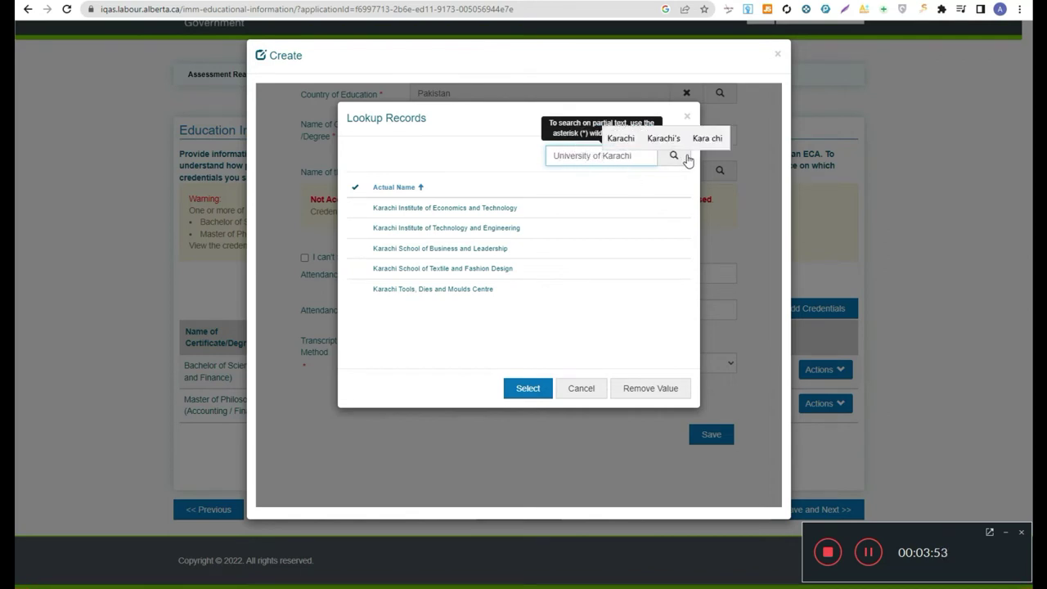
click(673, 155)
click(414, 214)
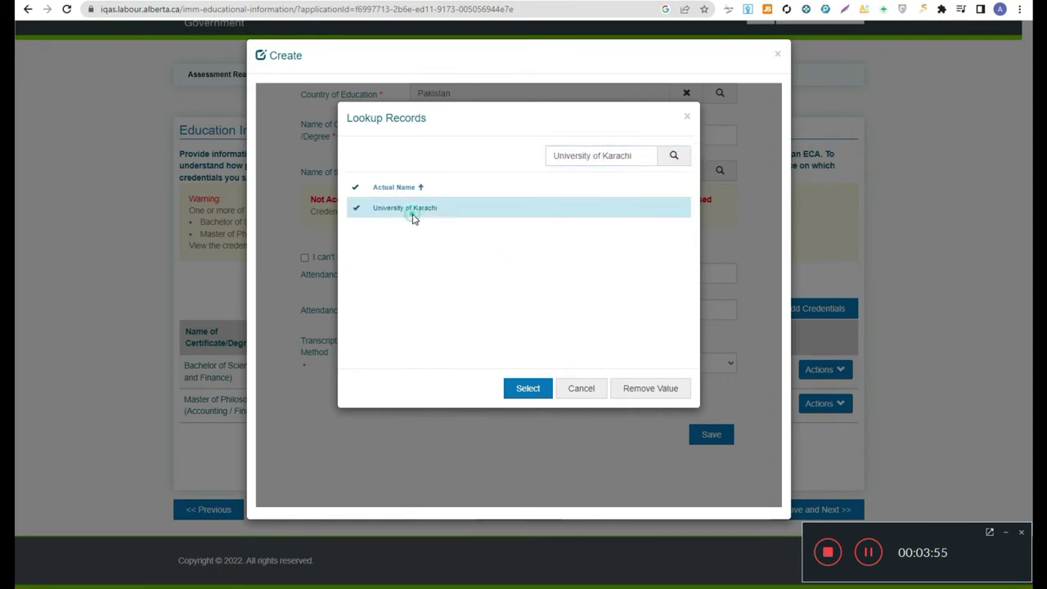
click(523, 399)
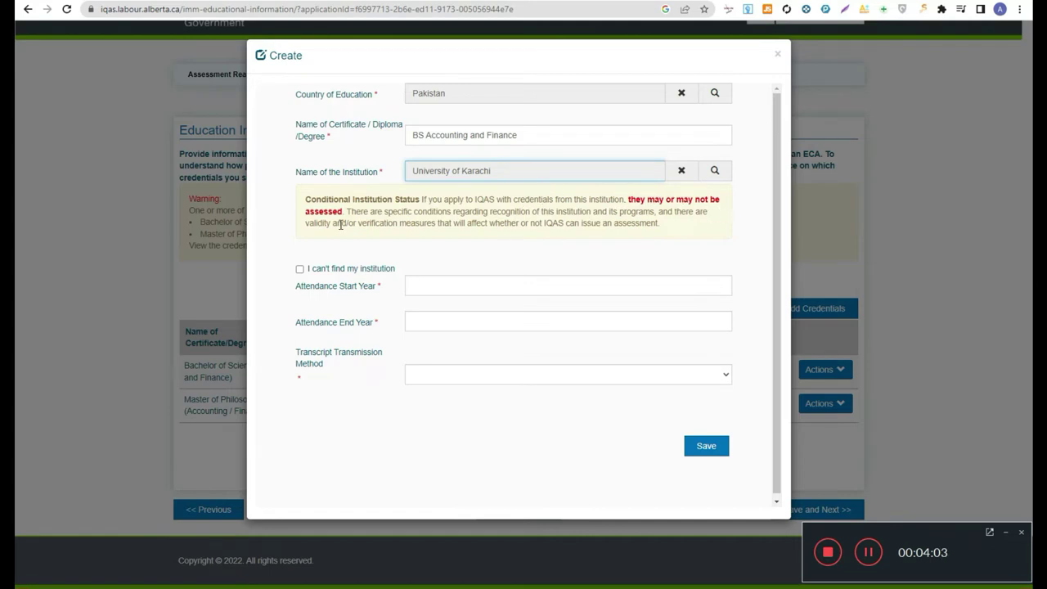
drag(346, 211, 440, 223)
Step: Replace University of Karachi with Air University as the credential's institution
click(439, 222)
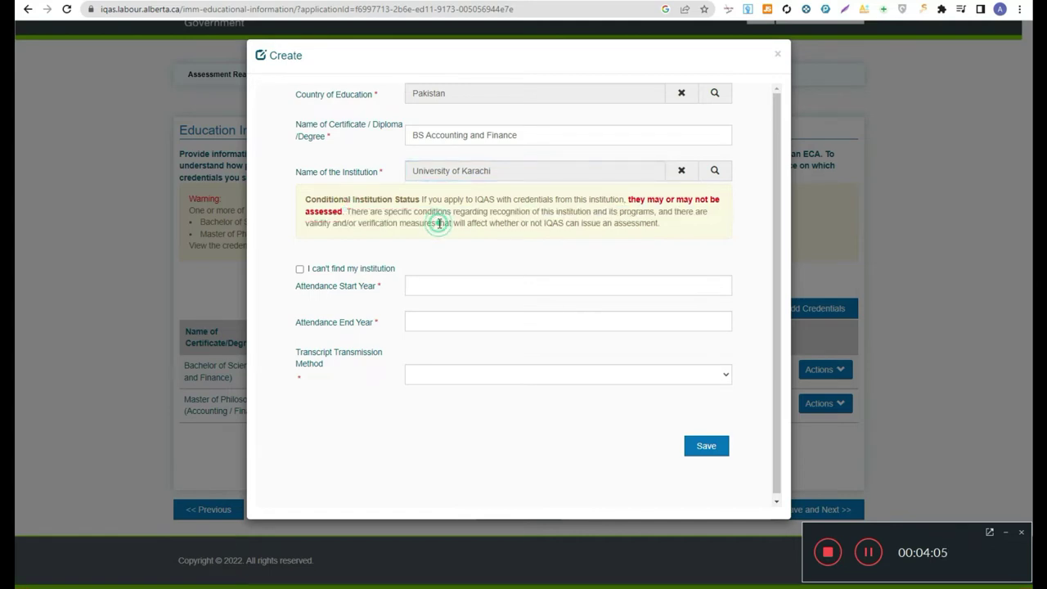
click(683, 172)
click(714, 172)
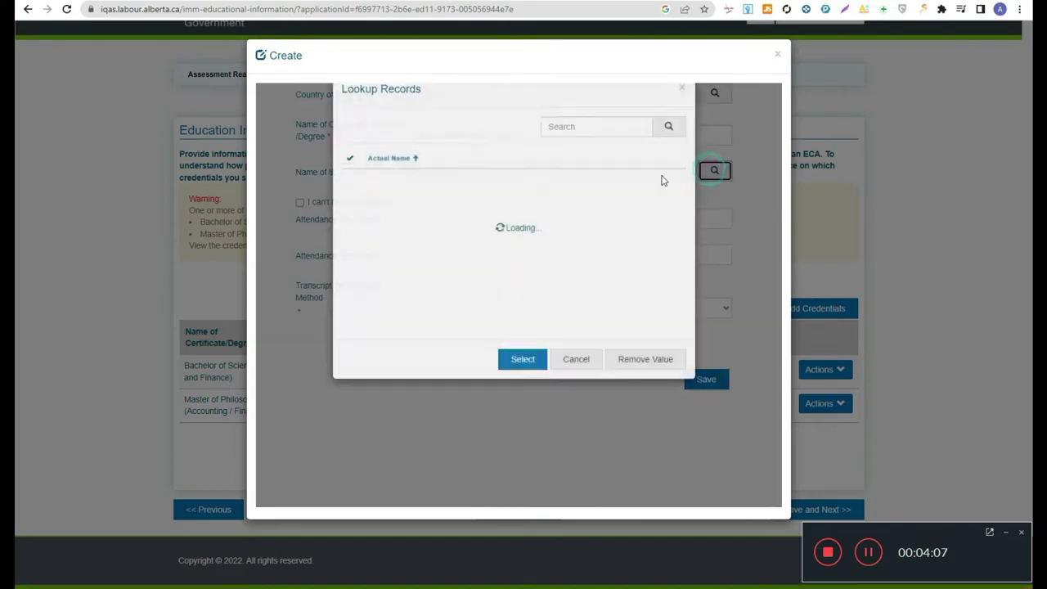
click(577, 164)
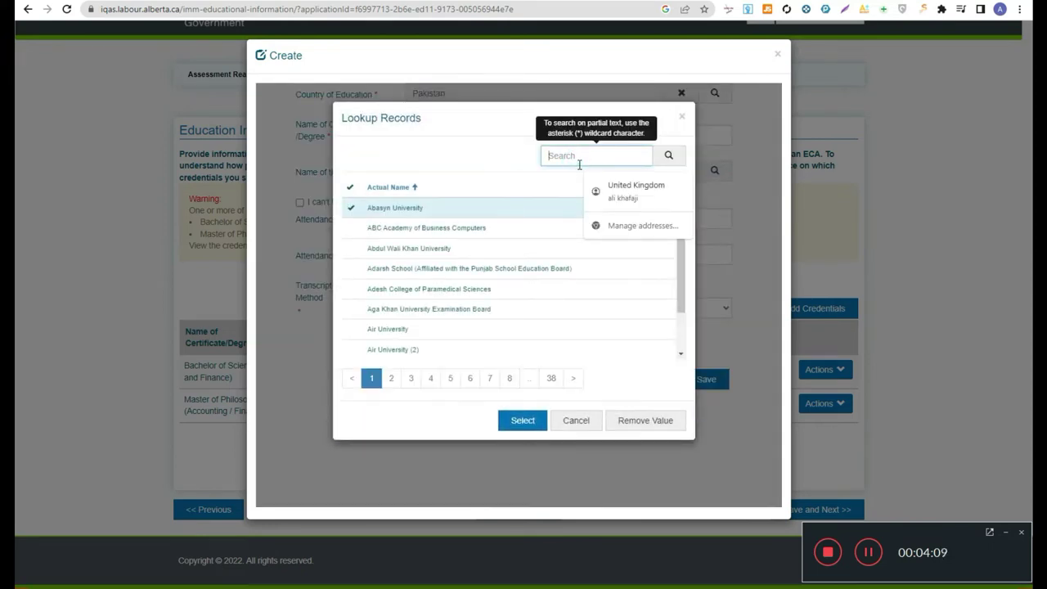
click(388, 331)
click(532, 423)
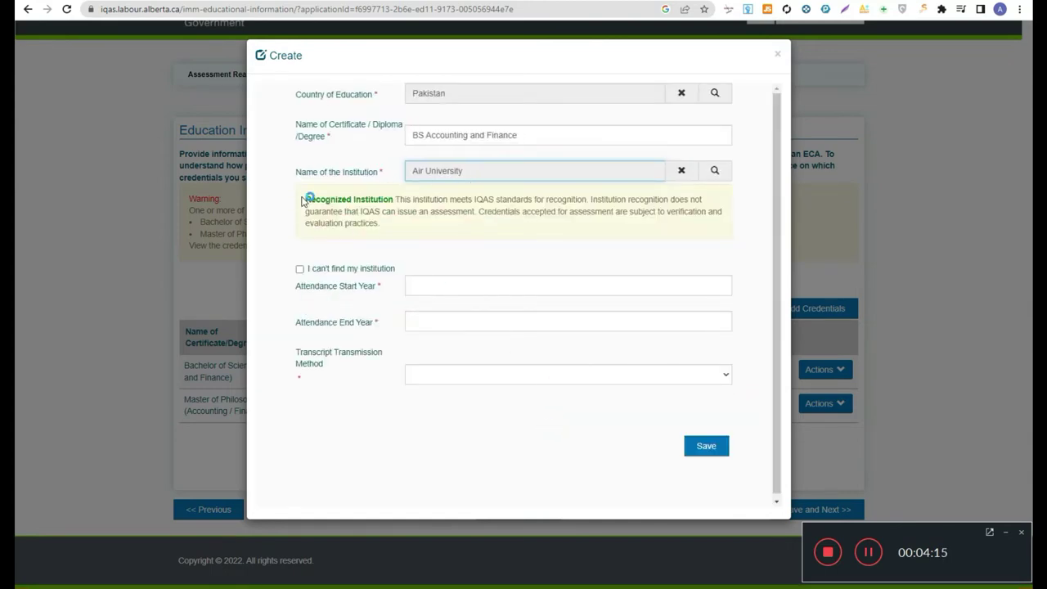
Step: Select Alhamd Islamic University from the institution list, then clear the field
drag(302, 200, 779, 196)
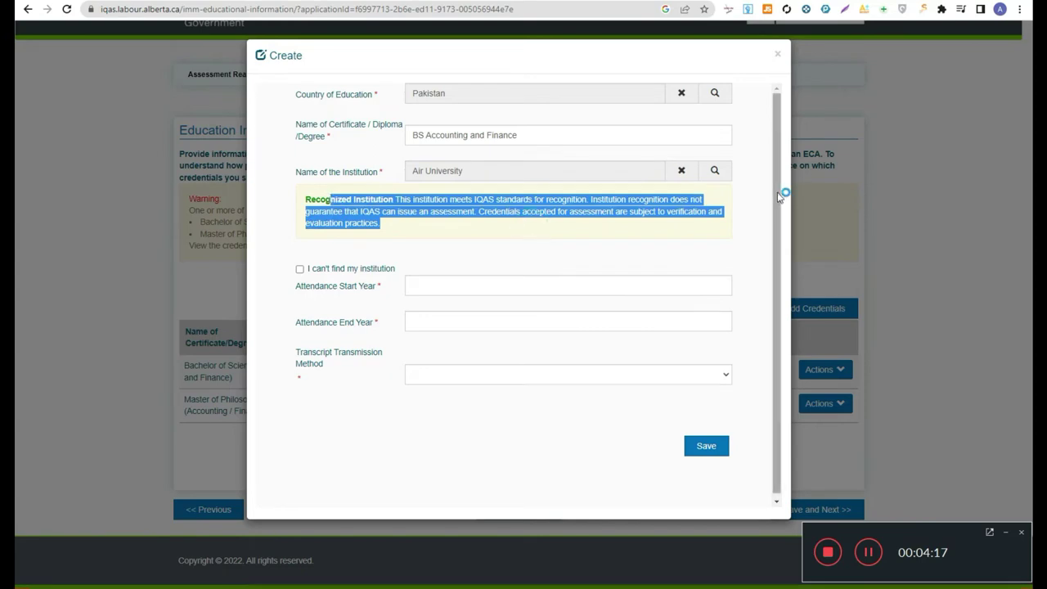
click(715, 170)
click(576, 155)
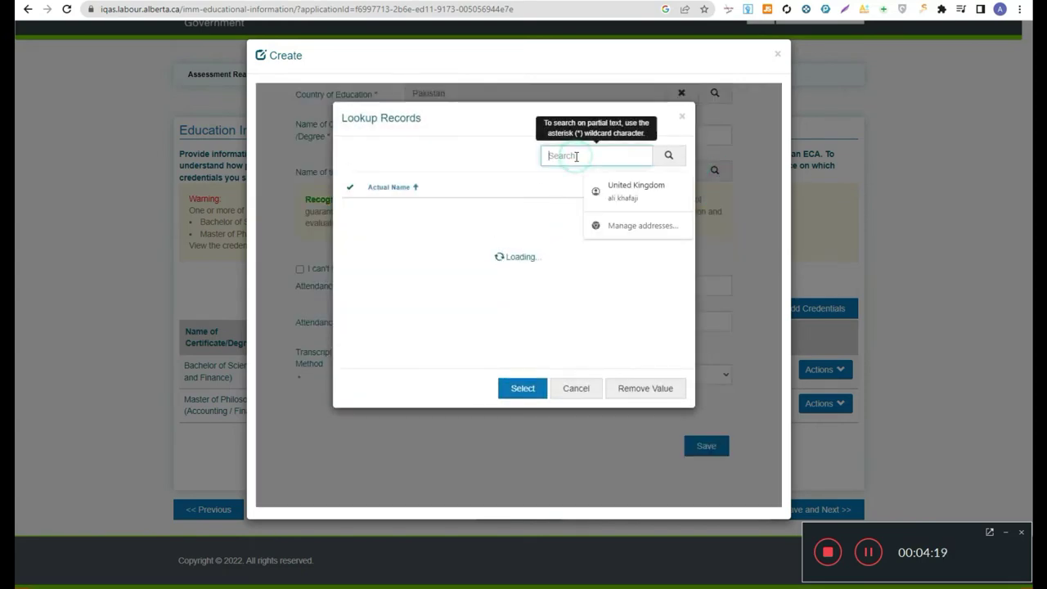
scroll(524, 245, down, 2)
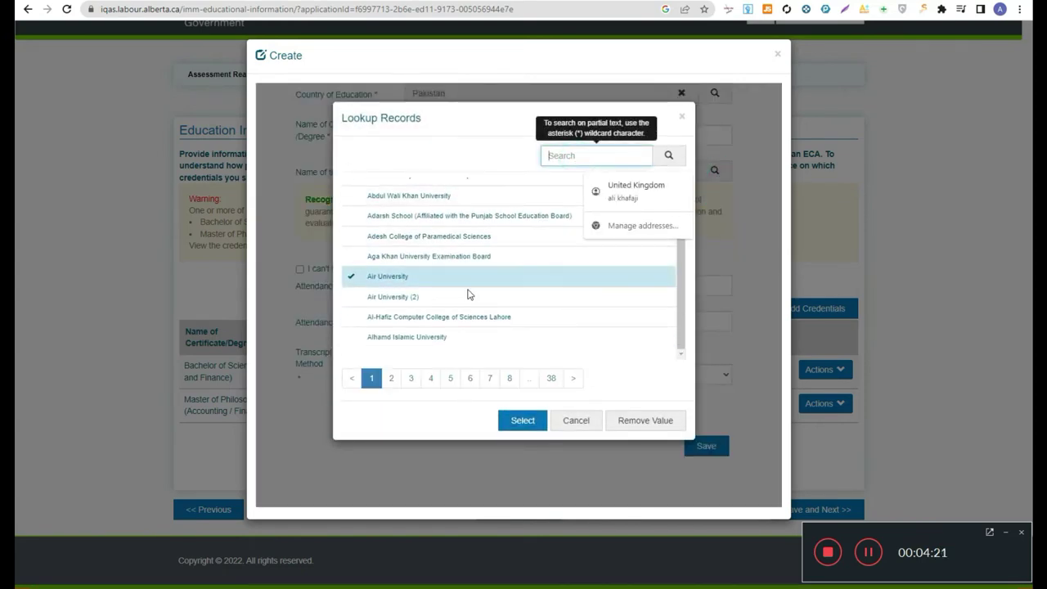
click(420, 336)
click(521, 419)
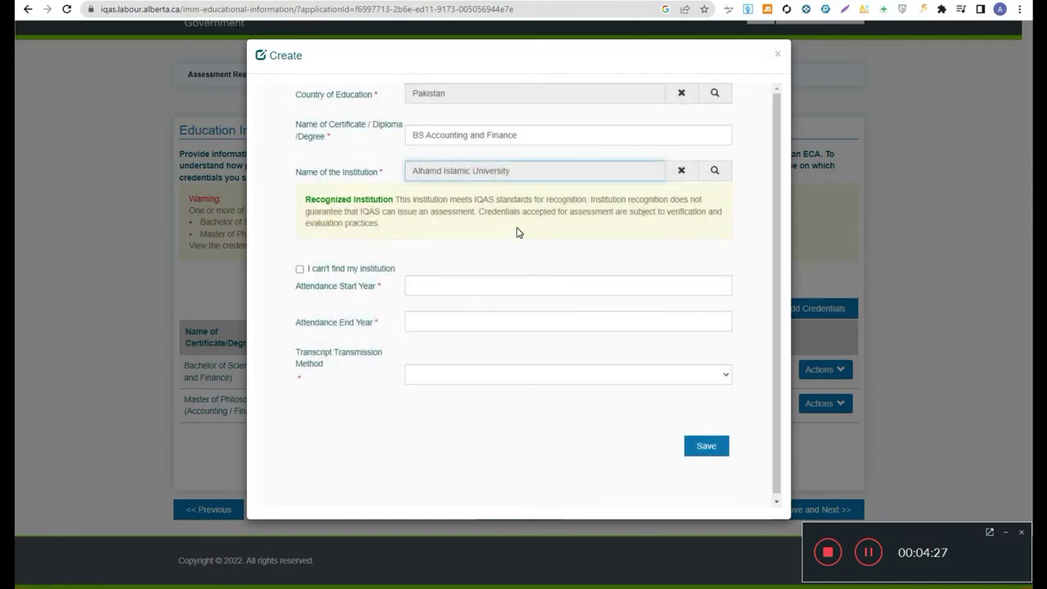
click(680, 170)
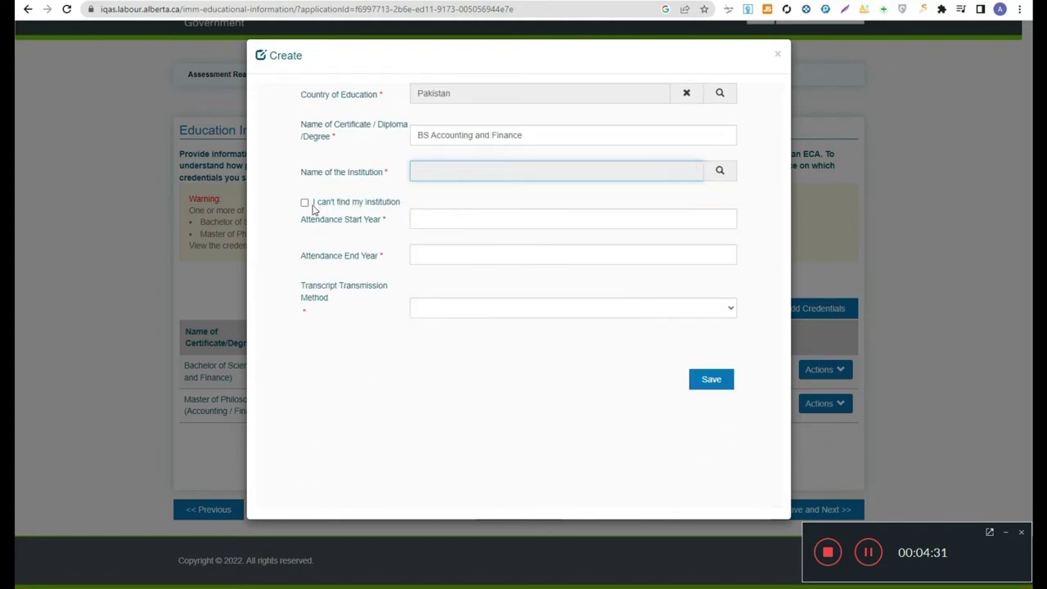
Step: Choose National Verification transmission with Pakistan Higher Education Commission (HEC) as the verifier
click(467, 254)
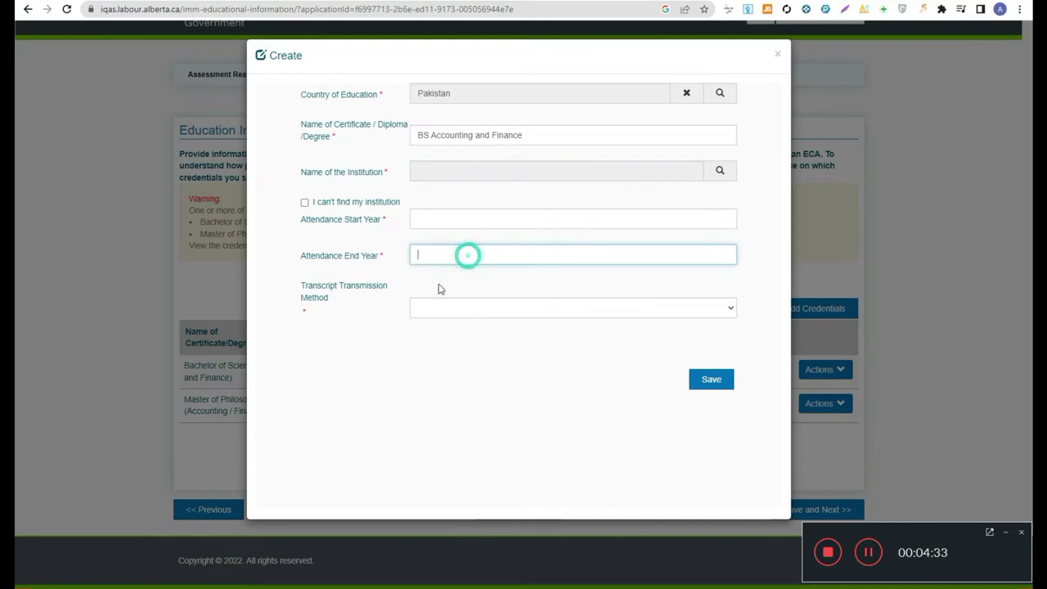
click(417, 306)
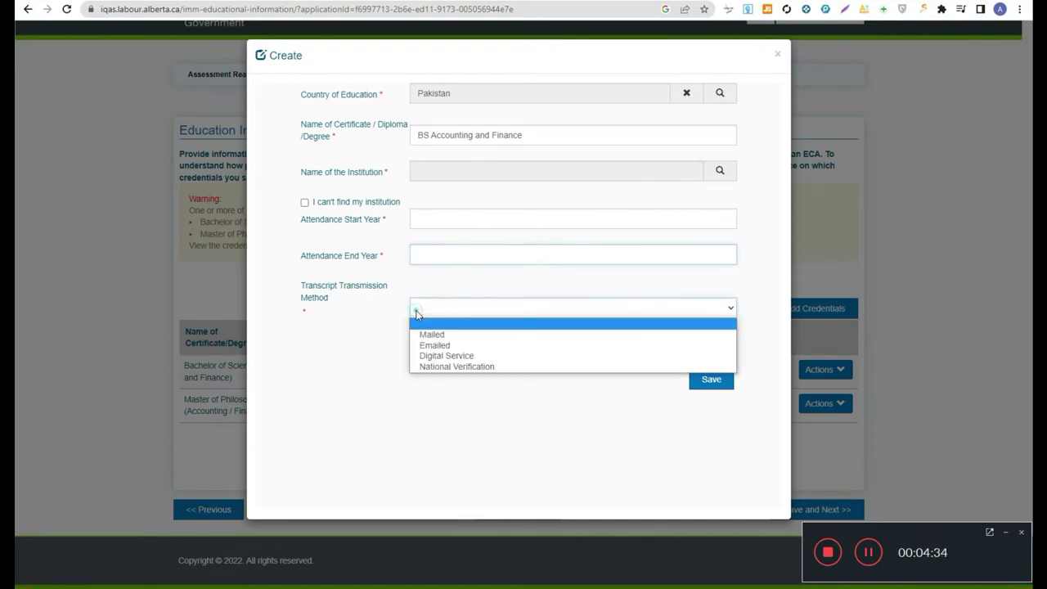
click(444, 367)
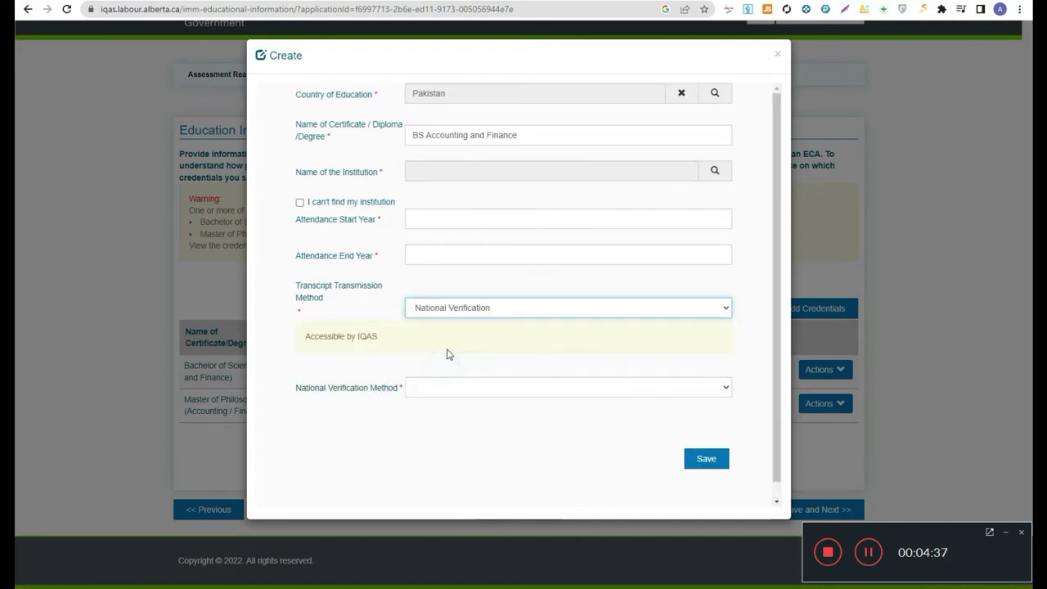
click(424, 395)
click(438, 434)
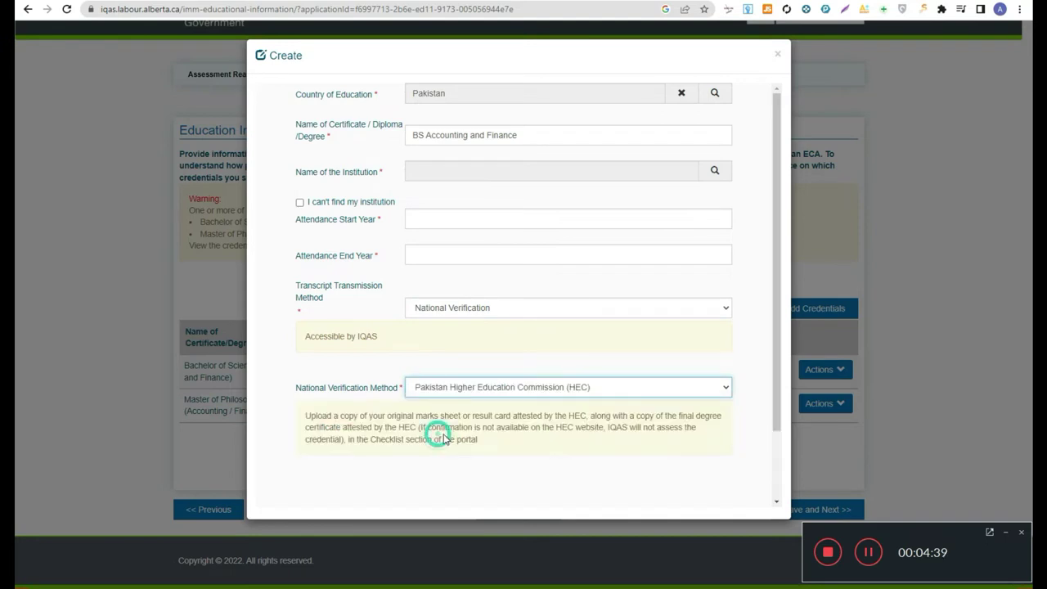
scroll(610, 358, down, 1)
scroll(584, 359, up, 1)
scroll(448, 234, down, 1)
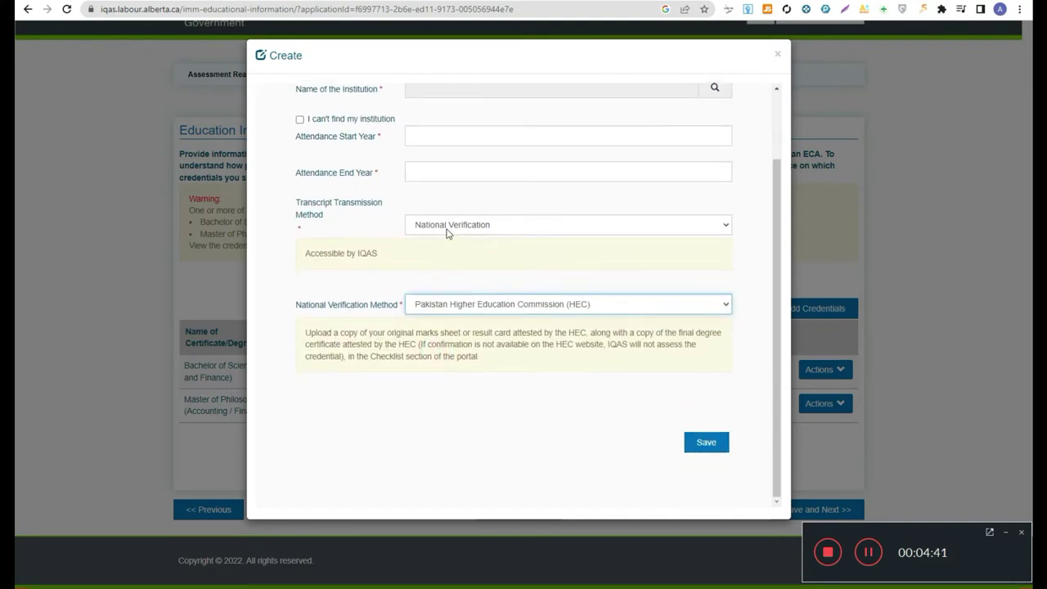
Step: Recheck both dropdowns, keeping National Verification and HEC selected
click(446, 234)
click(430, 282)
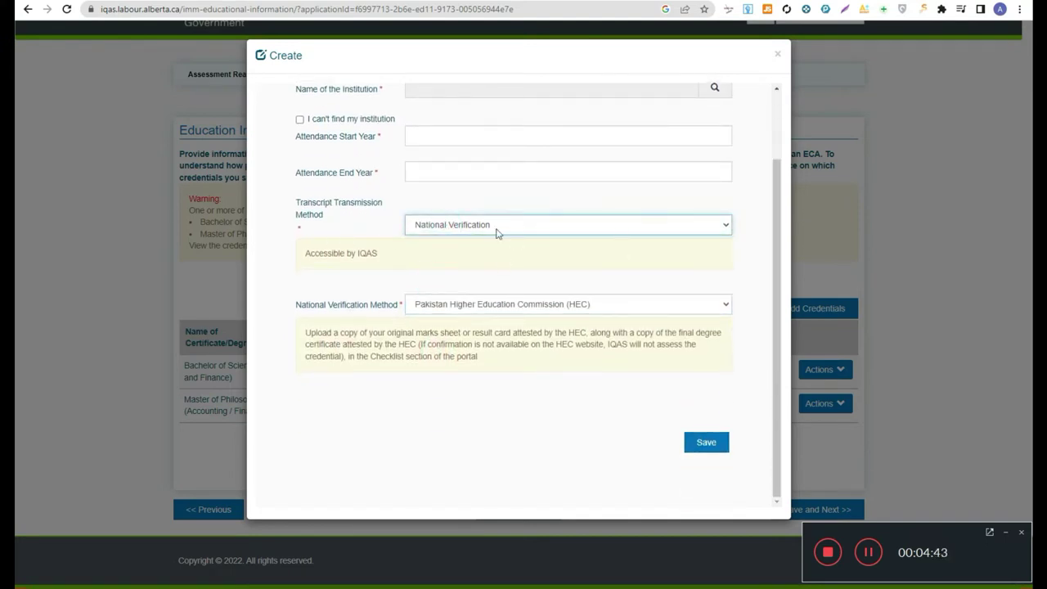
click(459, 304)
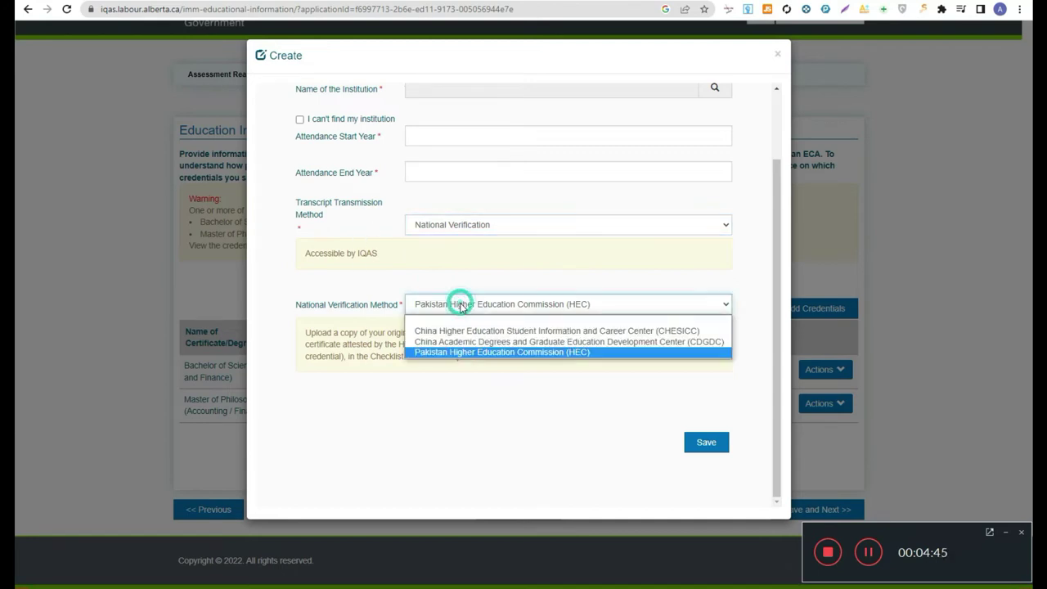
click(463, 350)
click(529, 307)
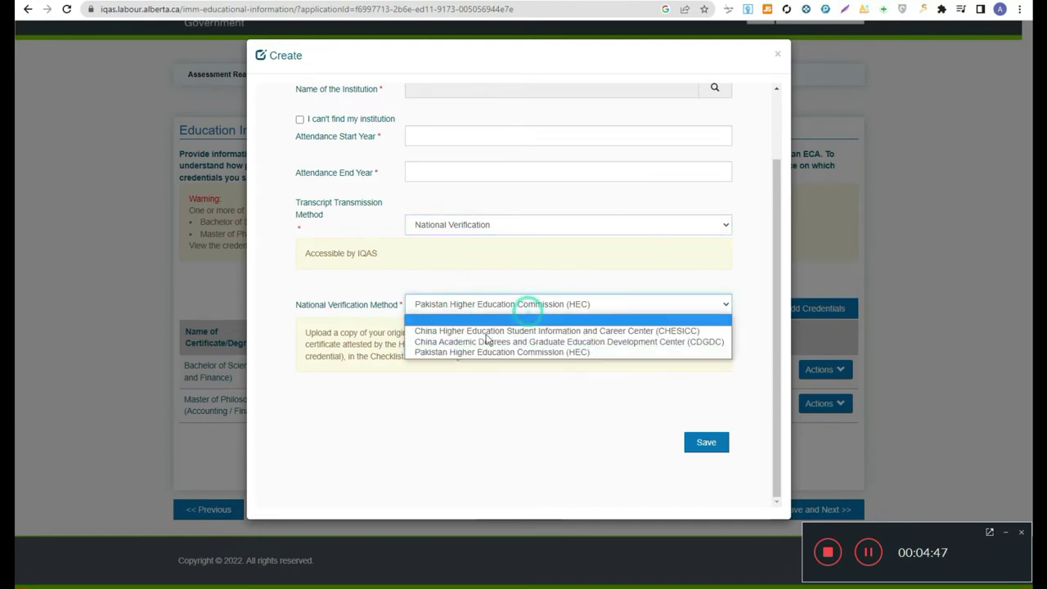
click(464, 353)
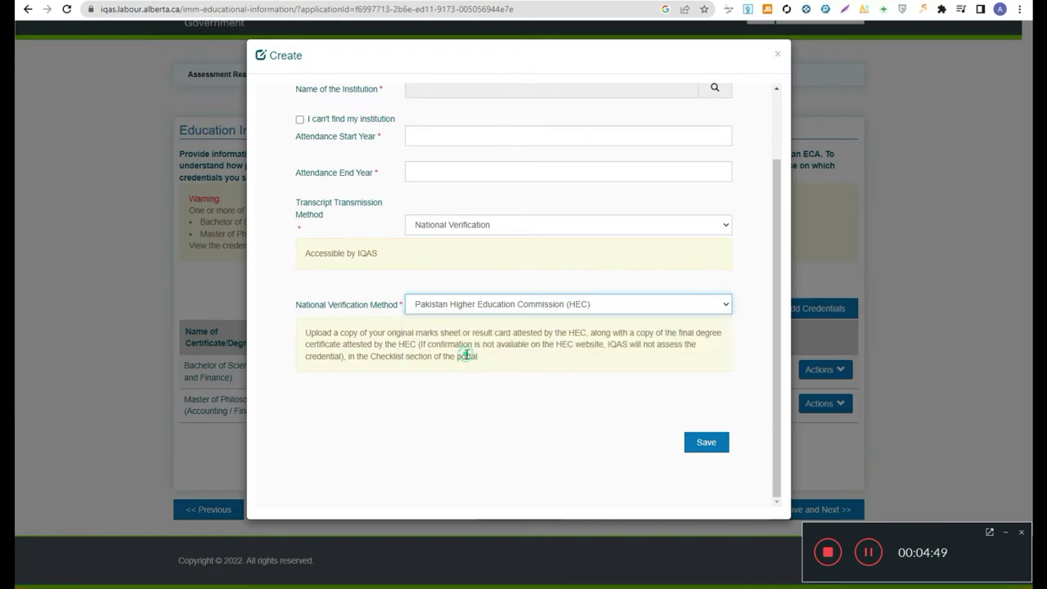
scroll(760, 329, up, 1)
scroll(760, 329, up, 1)
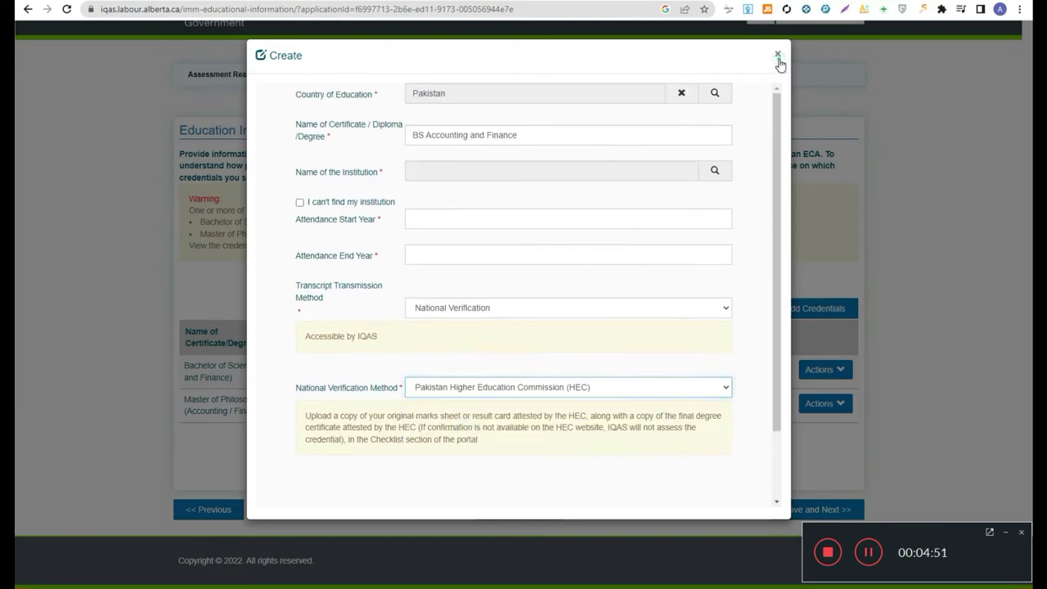
Step: Close the unsaved credential form and advance to Order Options
click(777, 54)
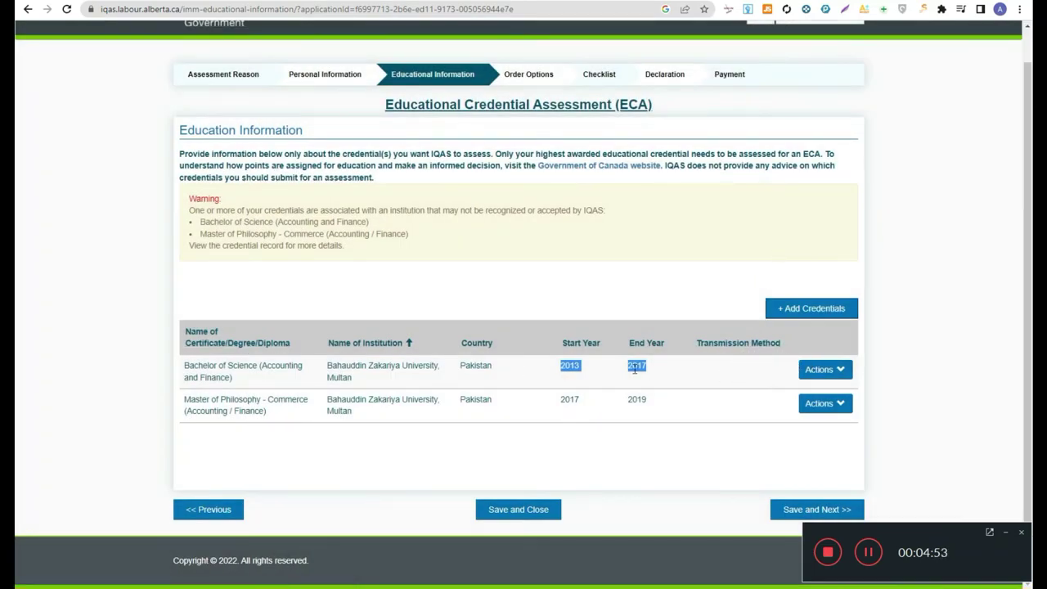
click(807, 507)
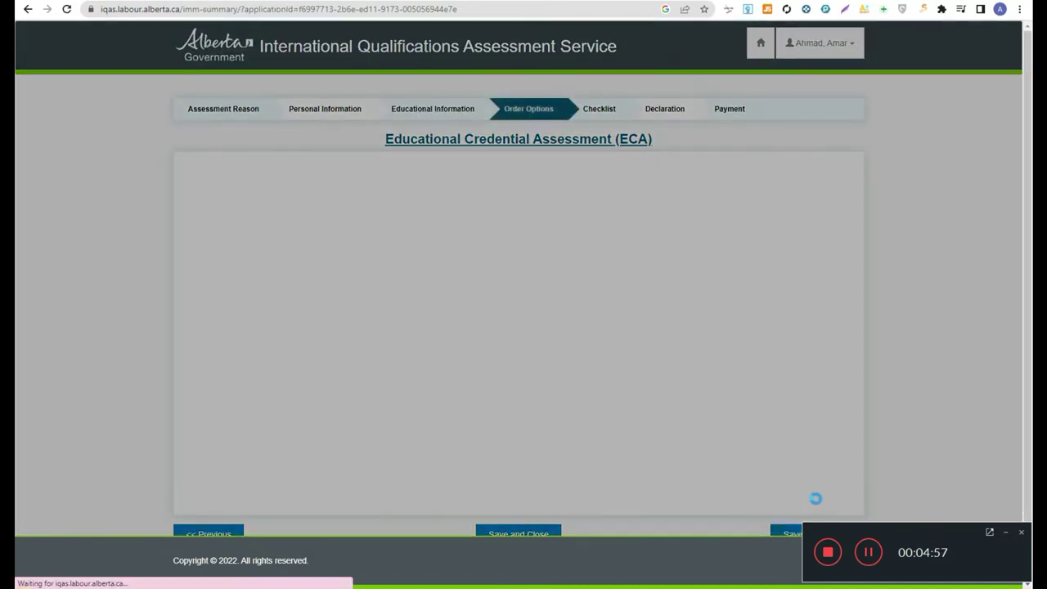
scroll(470, 370, down, 1)
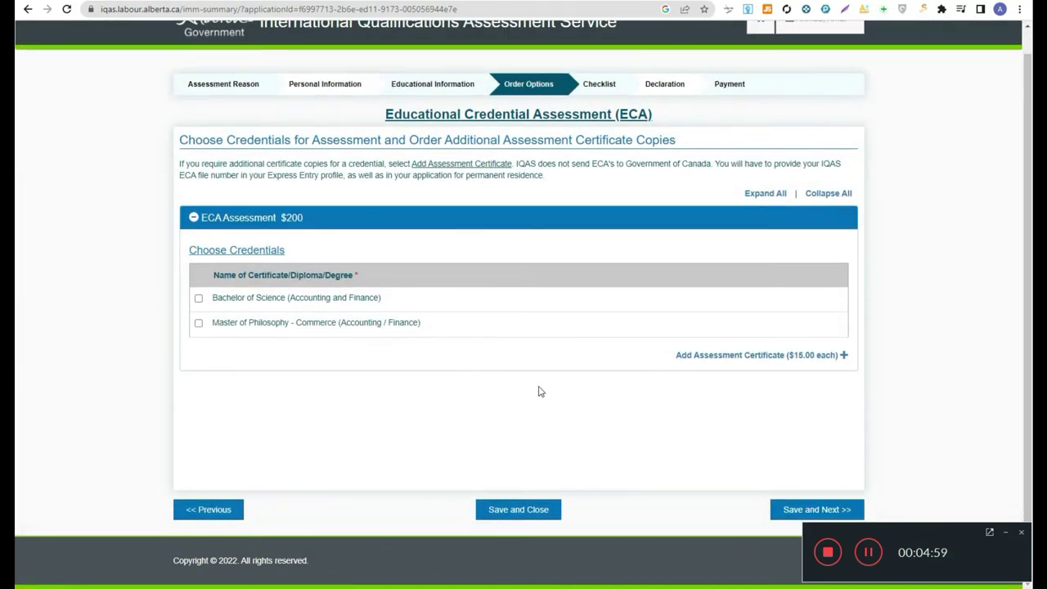
Step: Include both the Bachelor of Science and Master of Philosophy in the $200 ECA and continue
click(198, 299)
click(199, 324)
scroll(815, 262, up, 1)
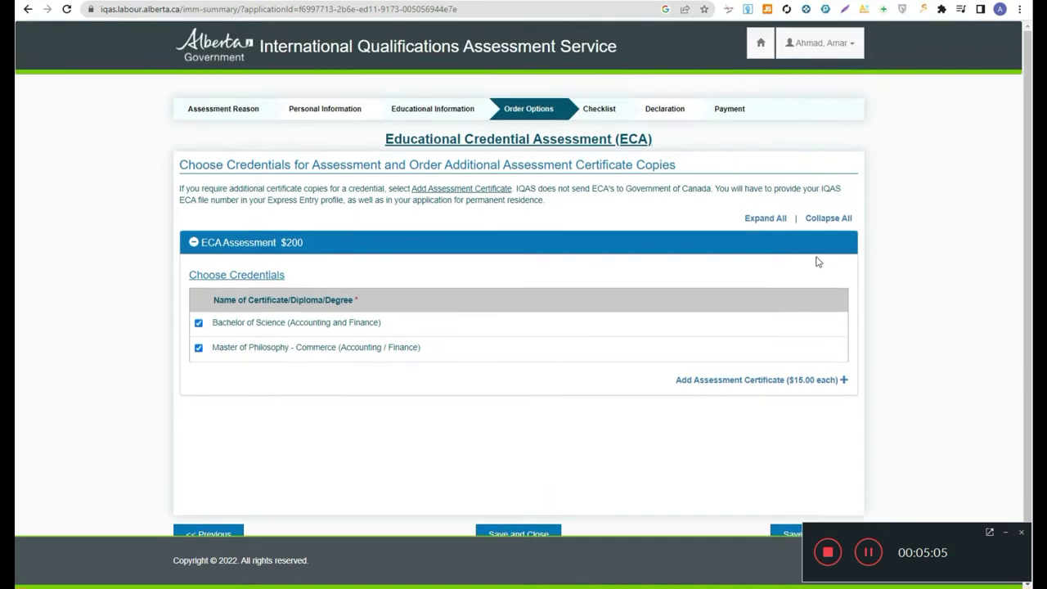
scroll(815, 262, down, 1)
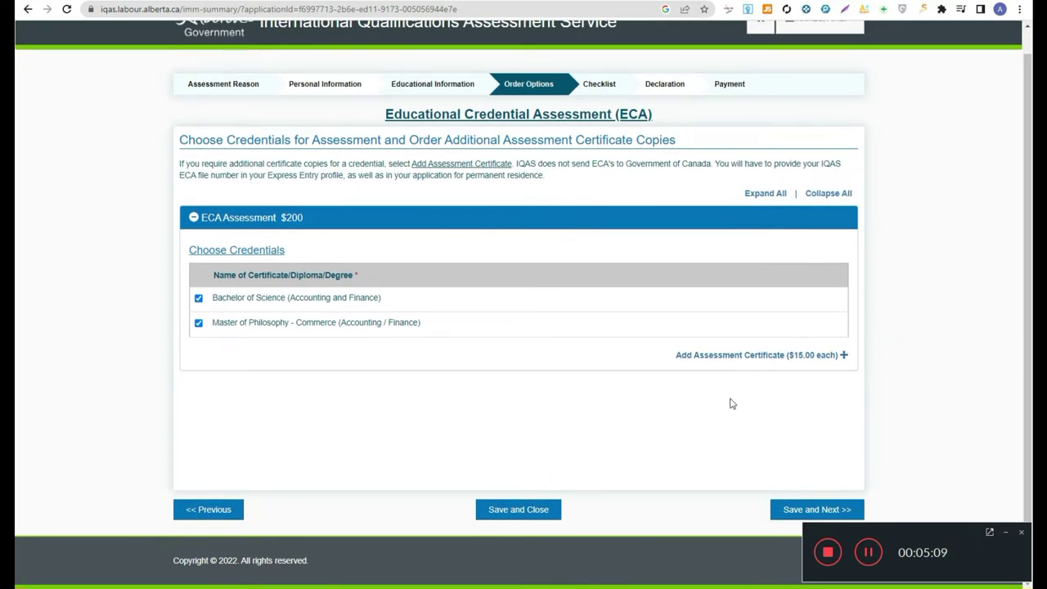
click(814, 508)
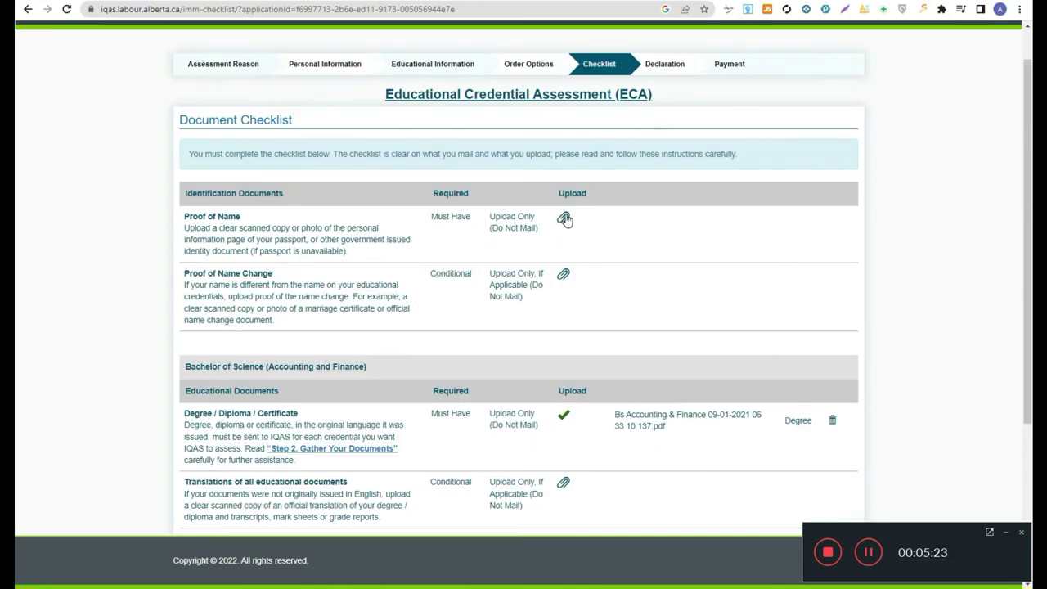
Step: Start a Proof of Name upload, cancelling the file picker without choosing a file
click(564, 219)
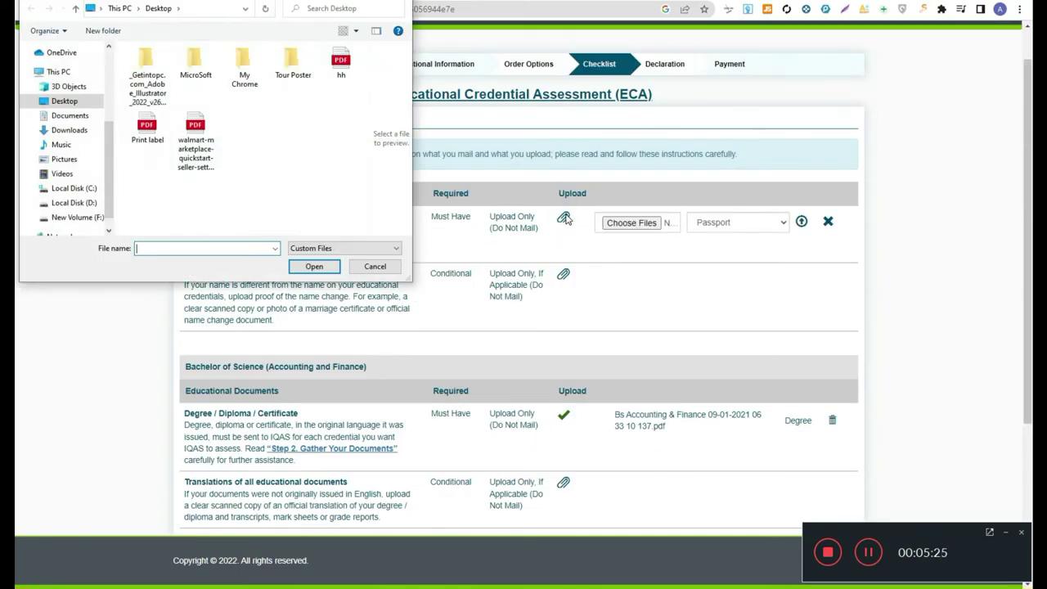
click(375, 266)
click(629, 228)
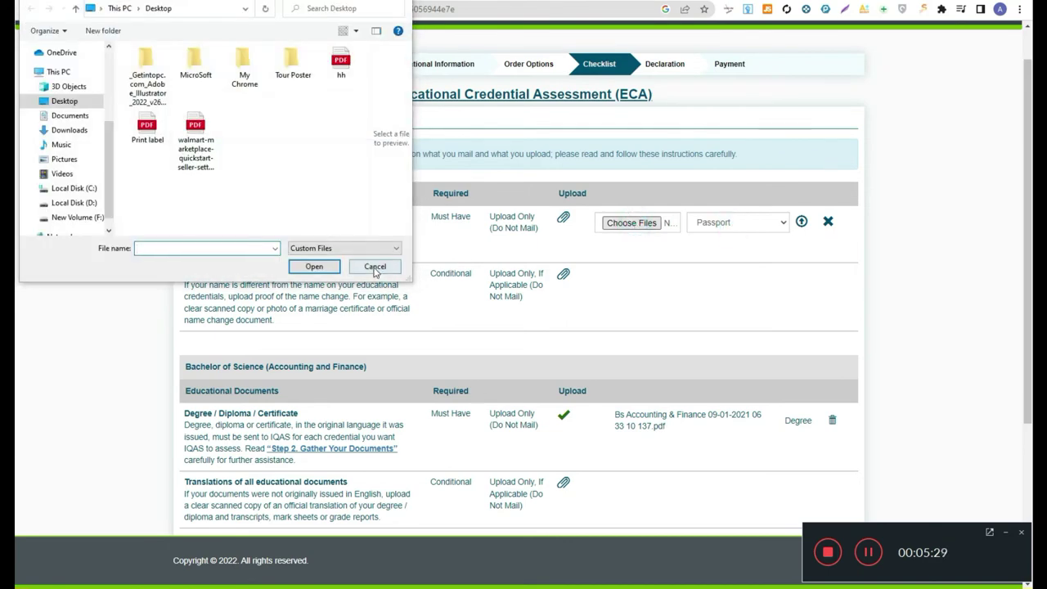
click(374, 267)
click(613, 224)
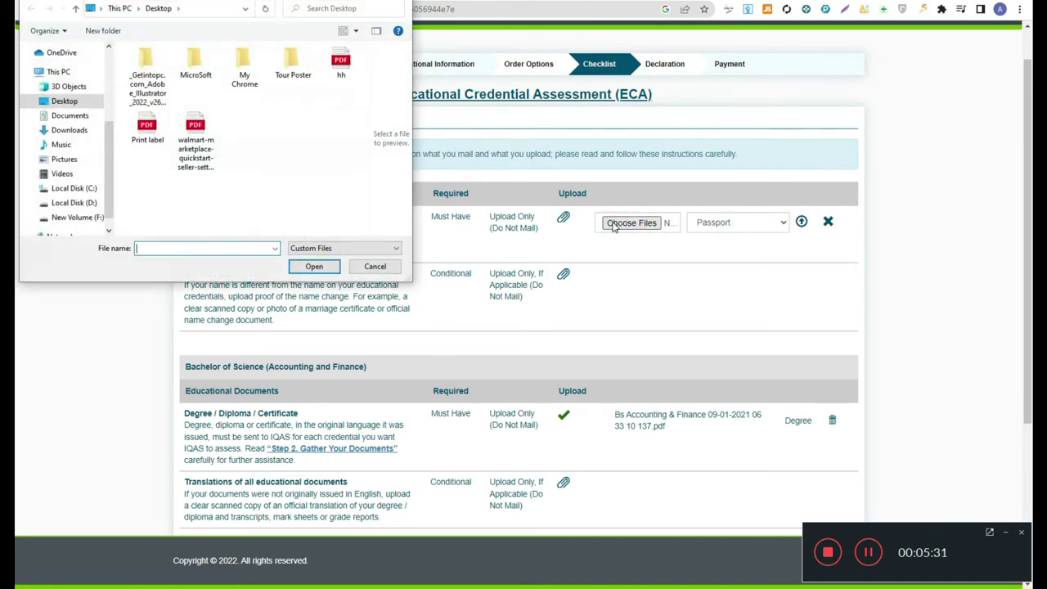
click(375, 266)
Step: Review the Bachelor's and Master's degree uploads, then try to continue past the checklist
scroll(538, 250, down, 2)
scroll(539, 250, down, 1)
scroll(542, 251, up, 3)
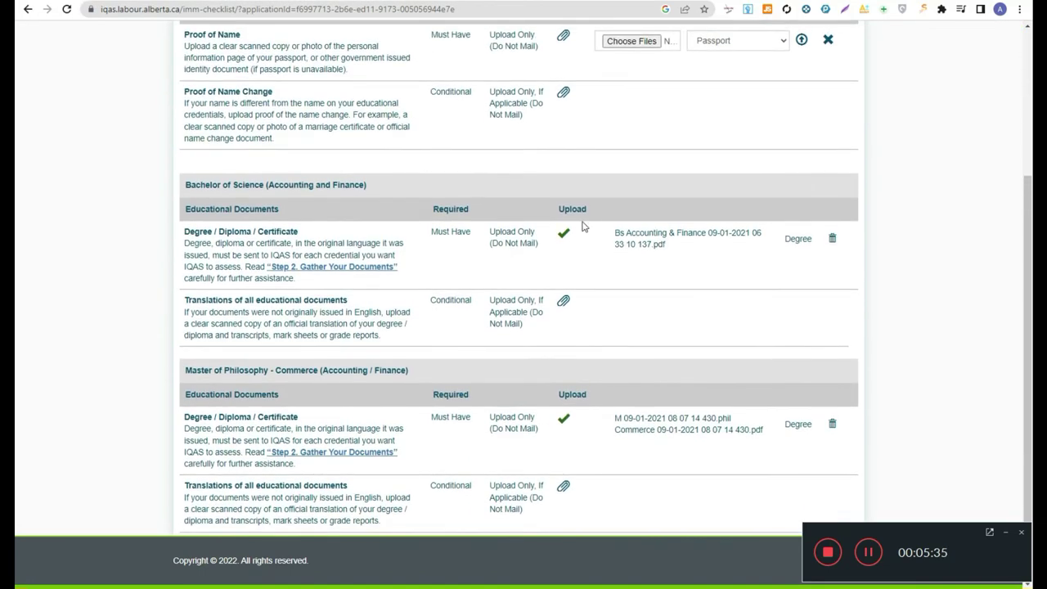
scroll(731, 182, down, 3)
scroll(790, 236, up, 3)
scroll(790, 236, down, 3)
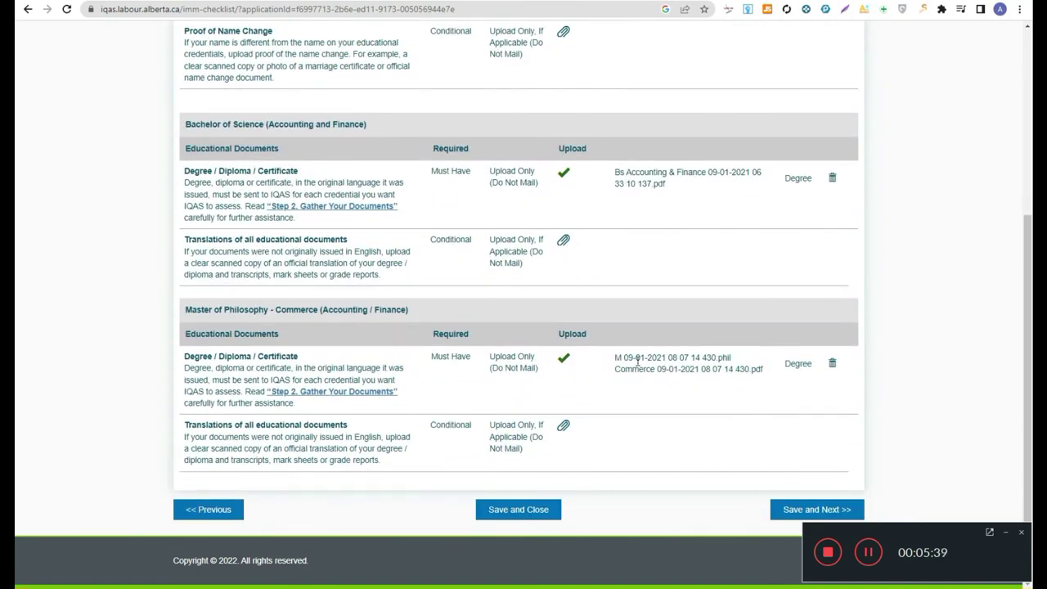
drag(768, 375, 254, 356)
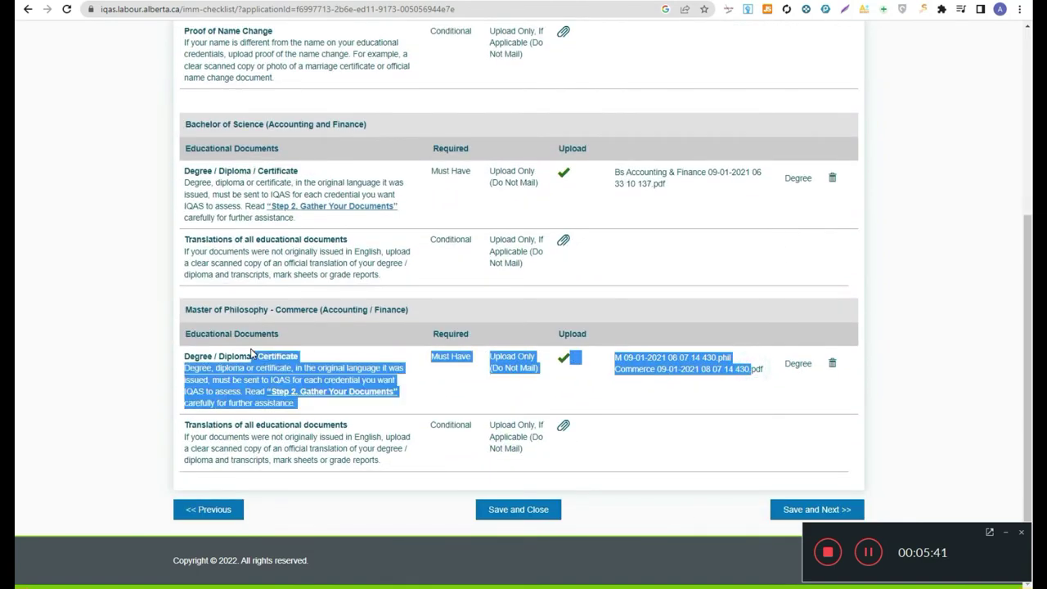
click(254, 357)
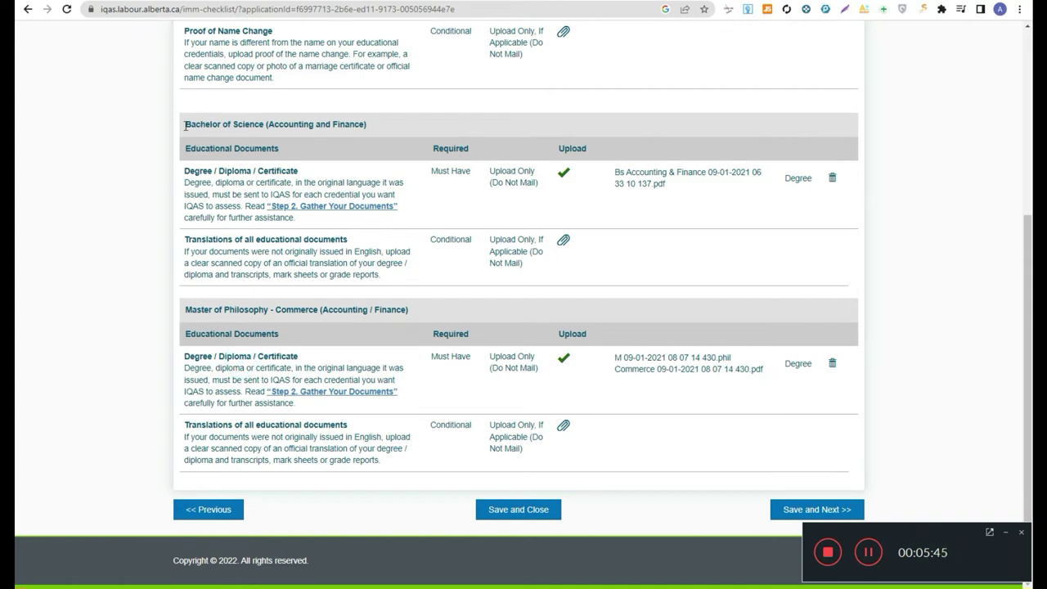
drag(179, 126, 263, 167)
drag(180, 303, 399, 348)
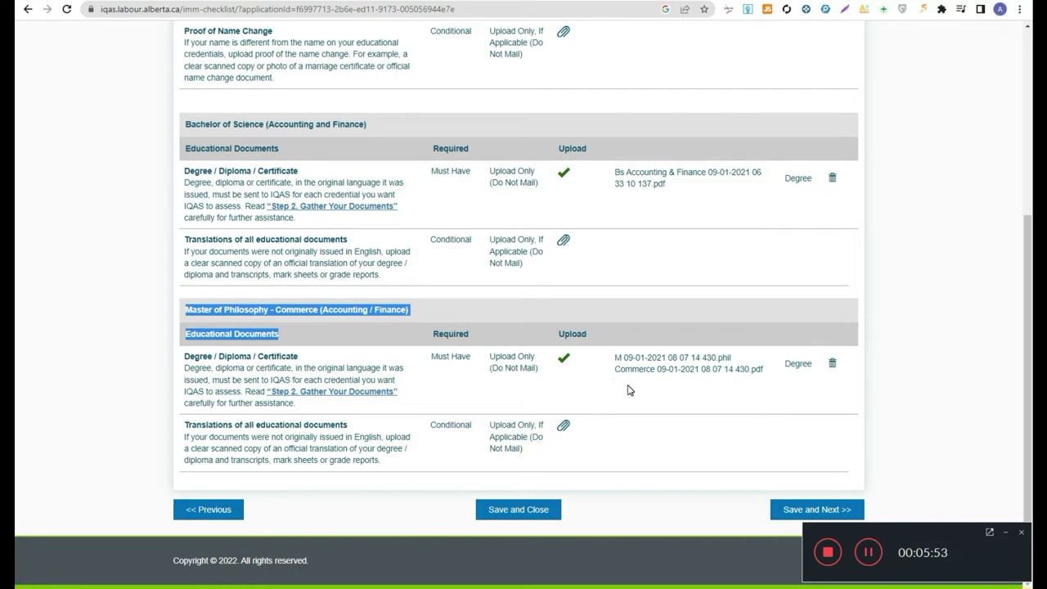
click(629, 390)
click(813, 510)
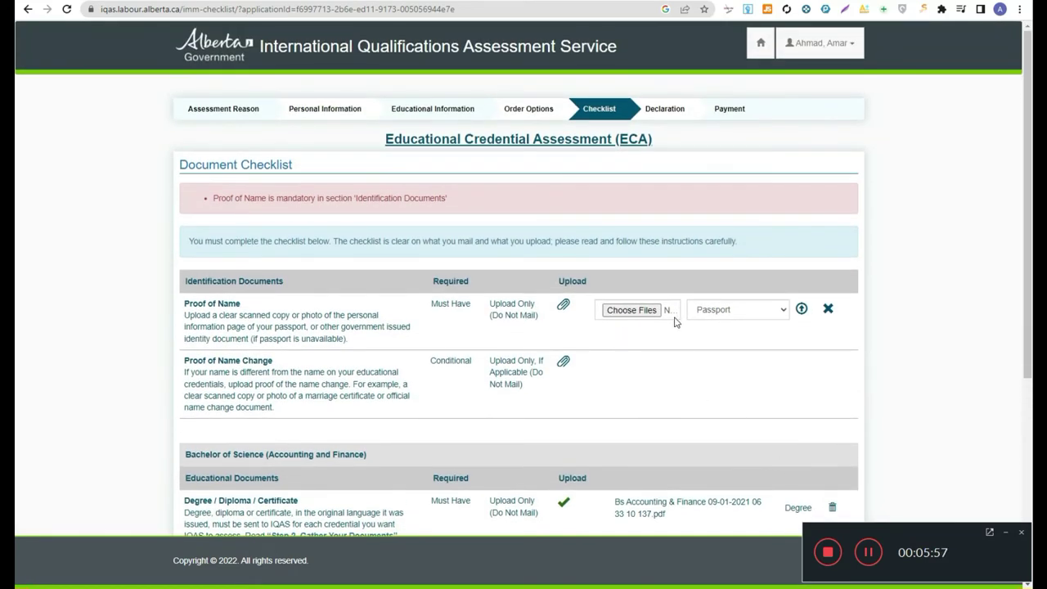
Step: Keep Passport as the type and pick Assessment Report 2021.12.20.pdf from Downloads
click(703, 315)
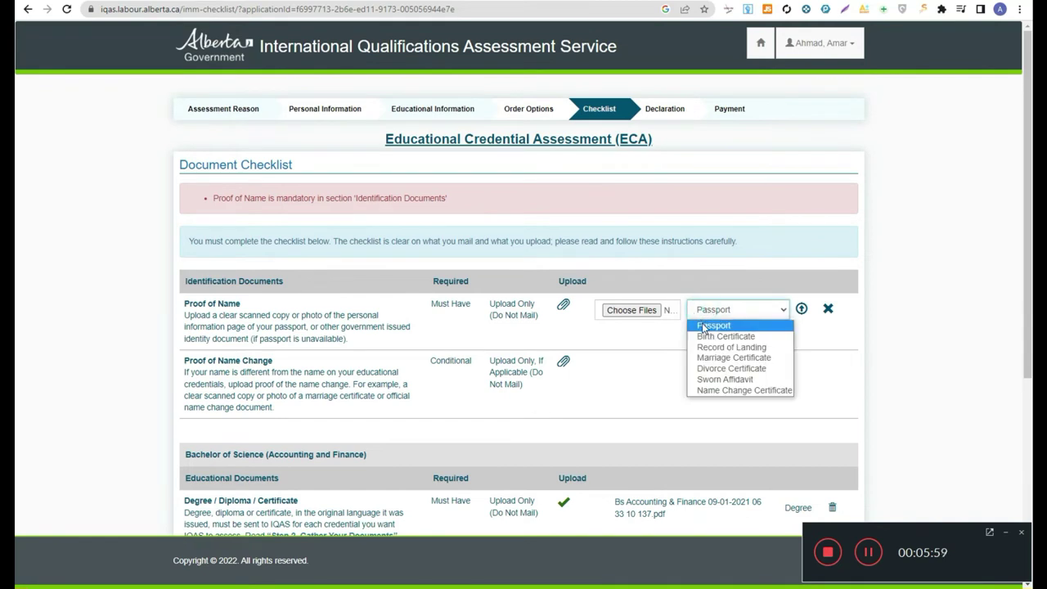
click(703, 328)
click(652, 317)
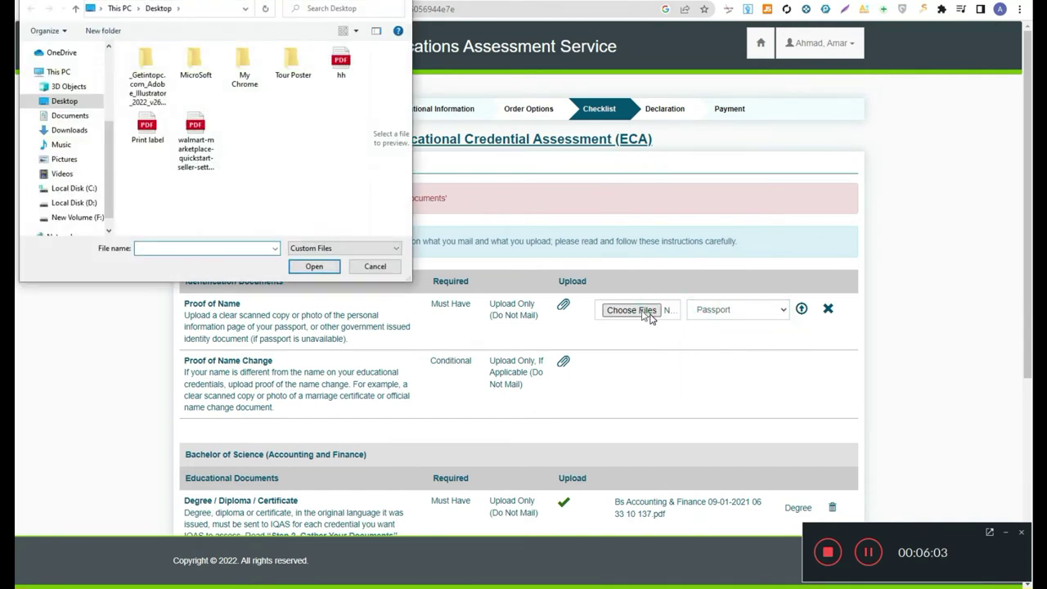
click(70, 131)
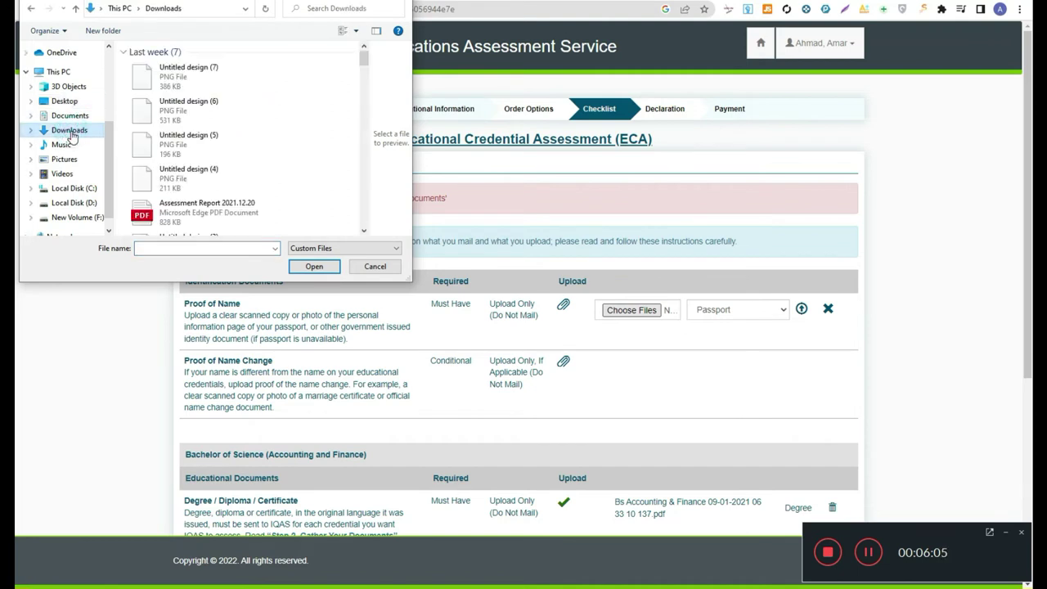
scroll(245, 133, down, 3)
scroll(252, 146, up, 3)
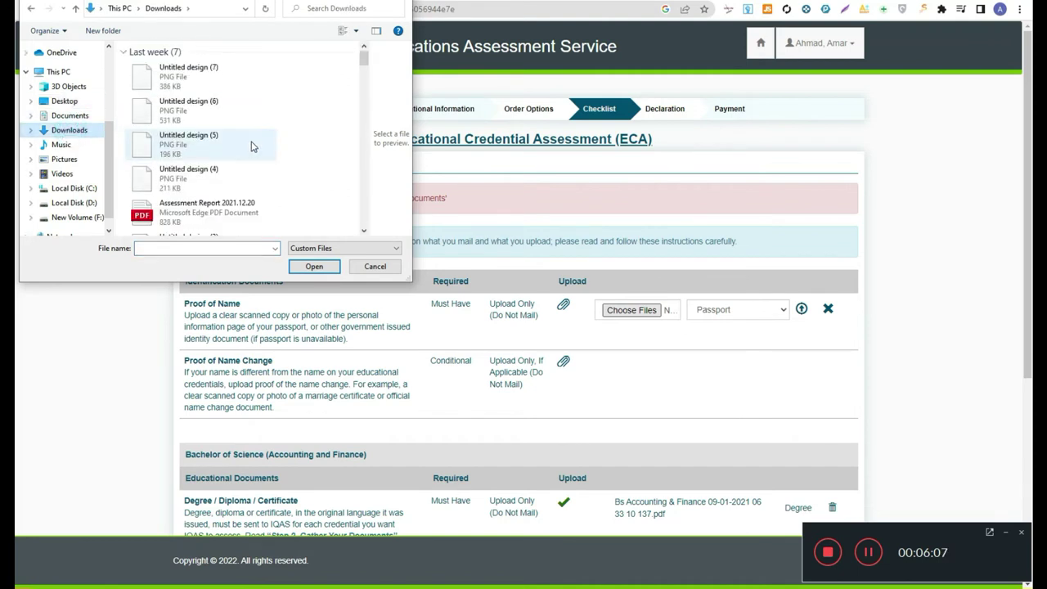
click(219, 208)
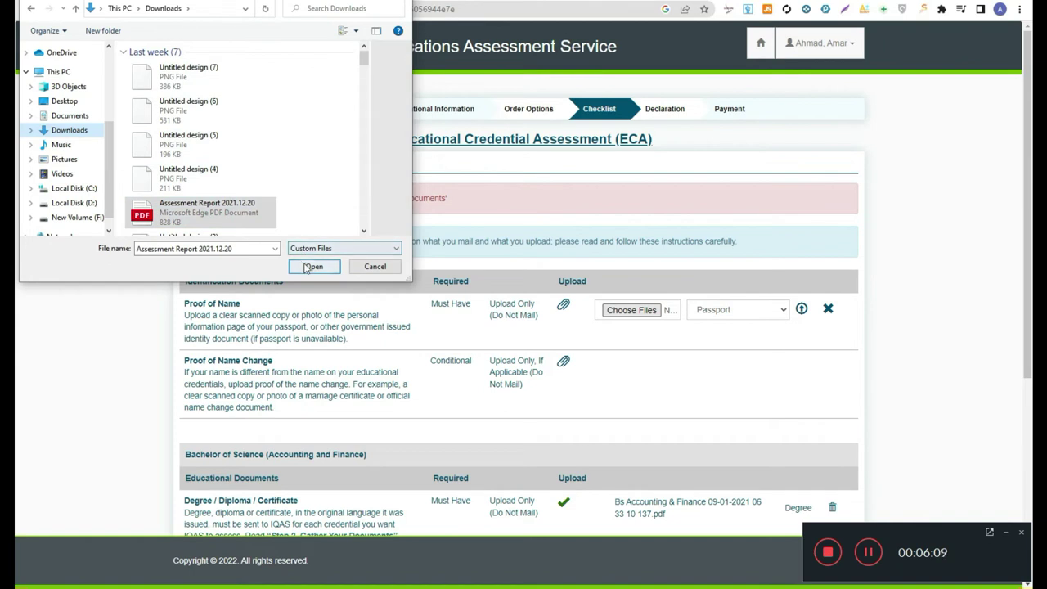
click(311, 266)
Step: Upload the chosen Proof of Name file and continue past the checklist
scroll(625, 265, down, 2)
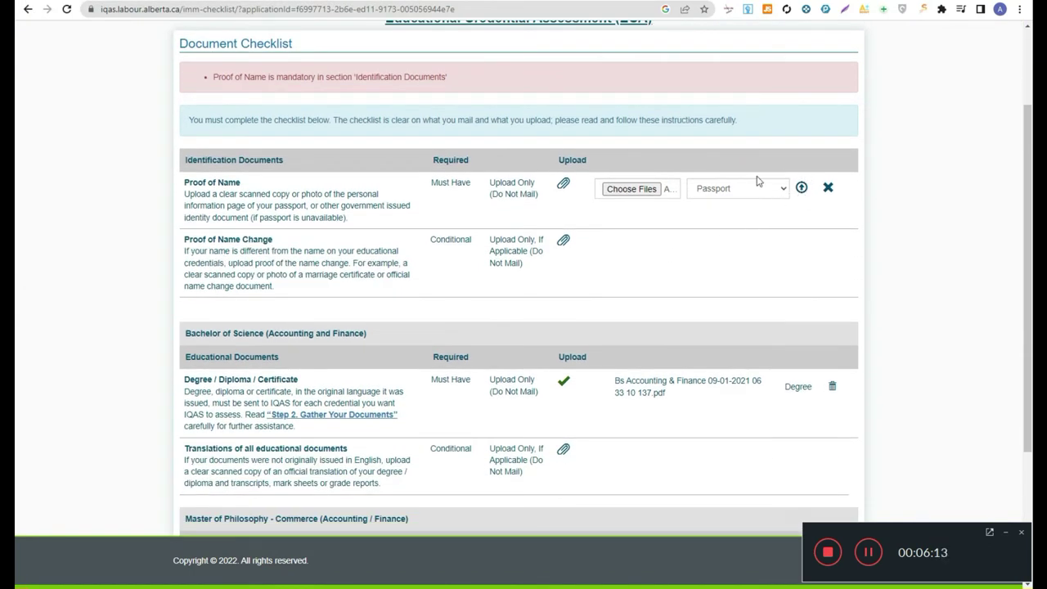
scroll(831, 162, down, 2)
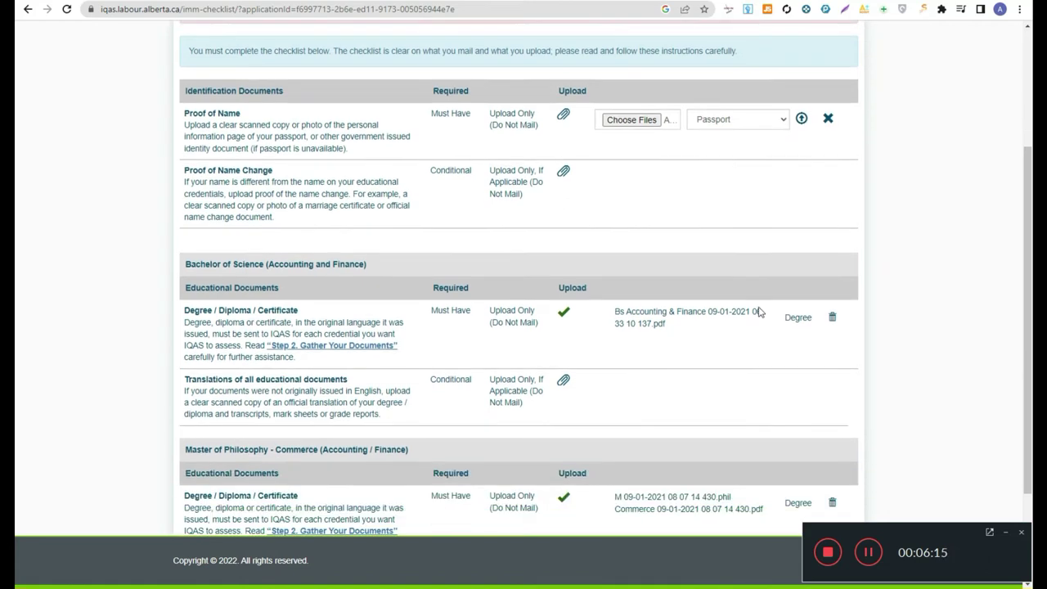
click(805, 69)
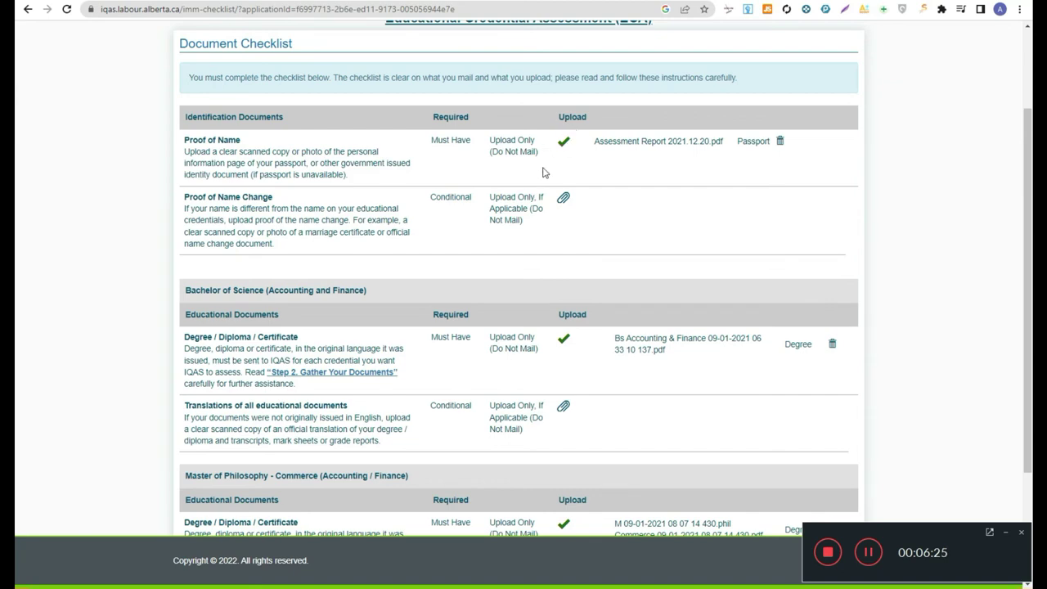
scroll(564, 172, down, 2)
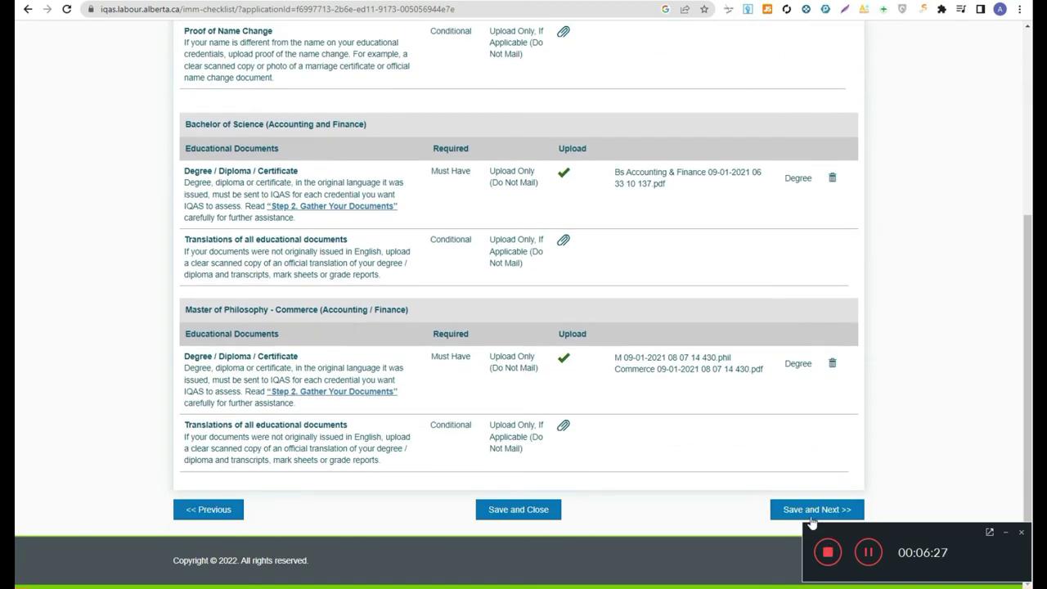
click(812, 512)
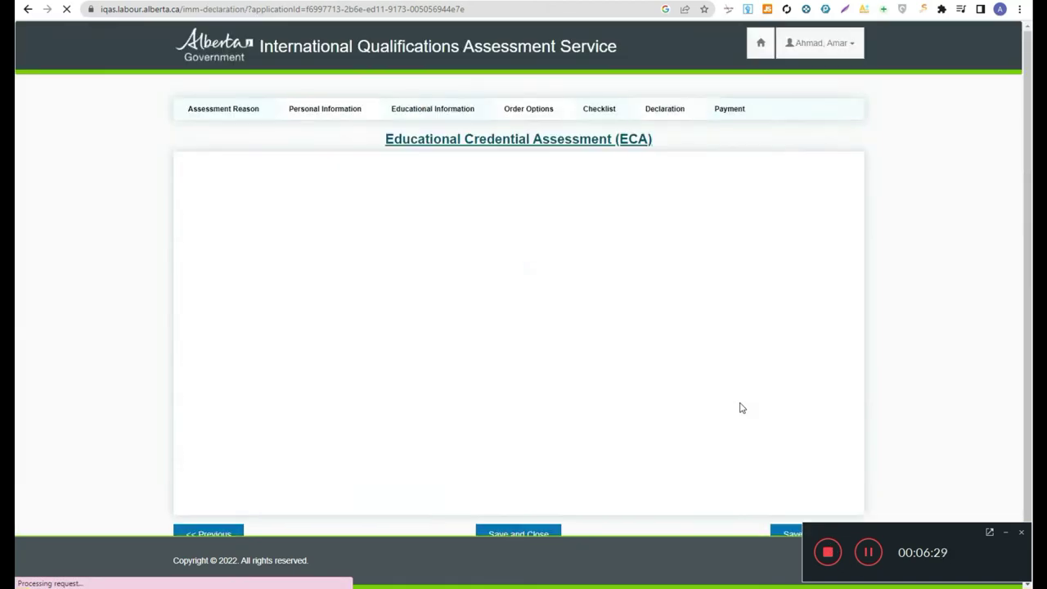
Step: Tick the 'By checking this box, I confirm that' declaration and continue to Payment
scroll(600, 362, down, 3)
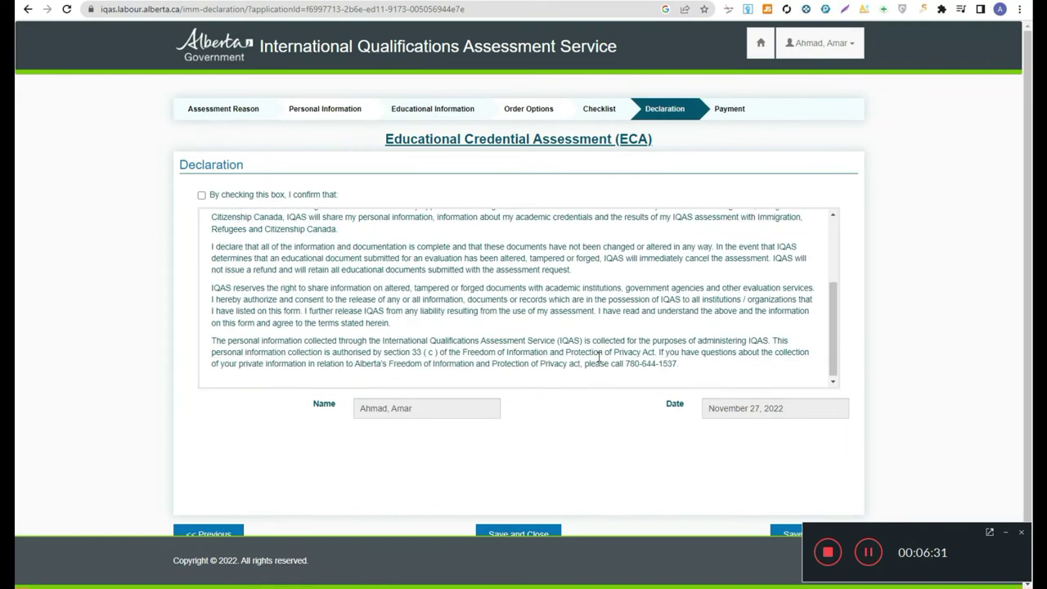
click(202, 195)
scroll(586, 282, down, 1)
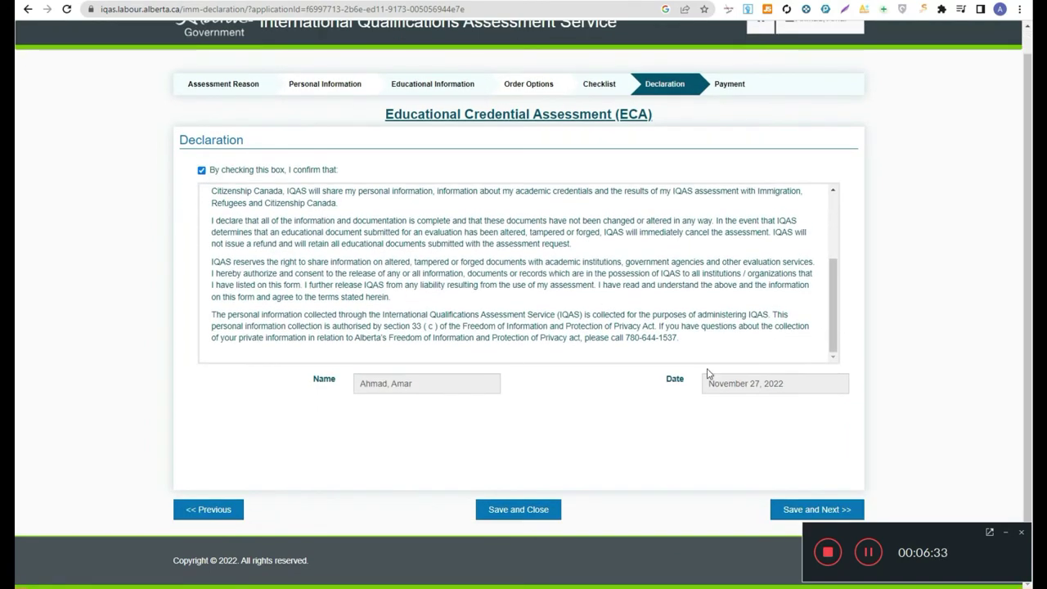
click(794, 507)
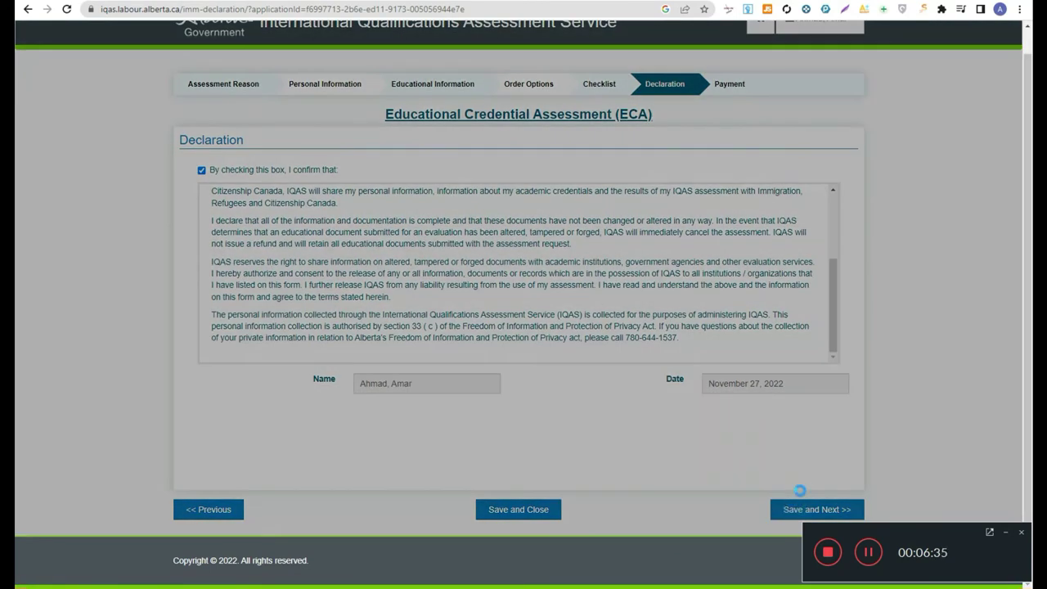
scroll(470, 238, down, 1)
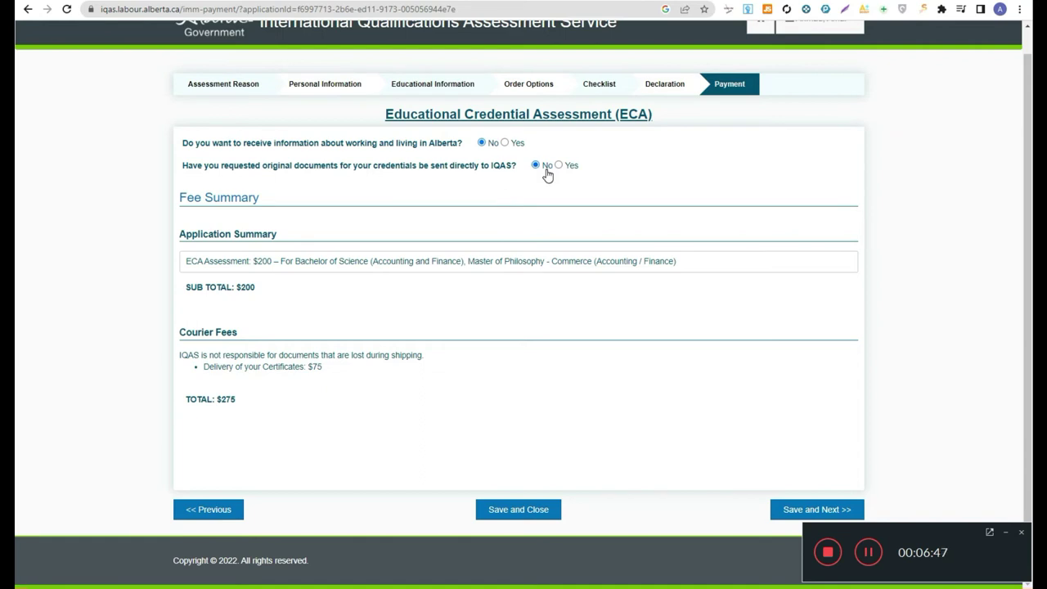
Step: Review the $75 delivery fee and $275 total, continue, and acknowledge the supporting-documents alert
scroll(527, 338, up, 1)
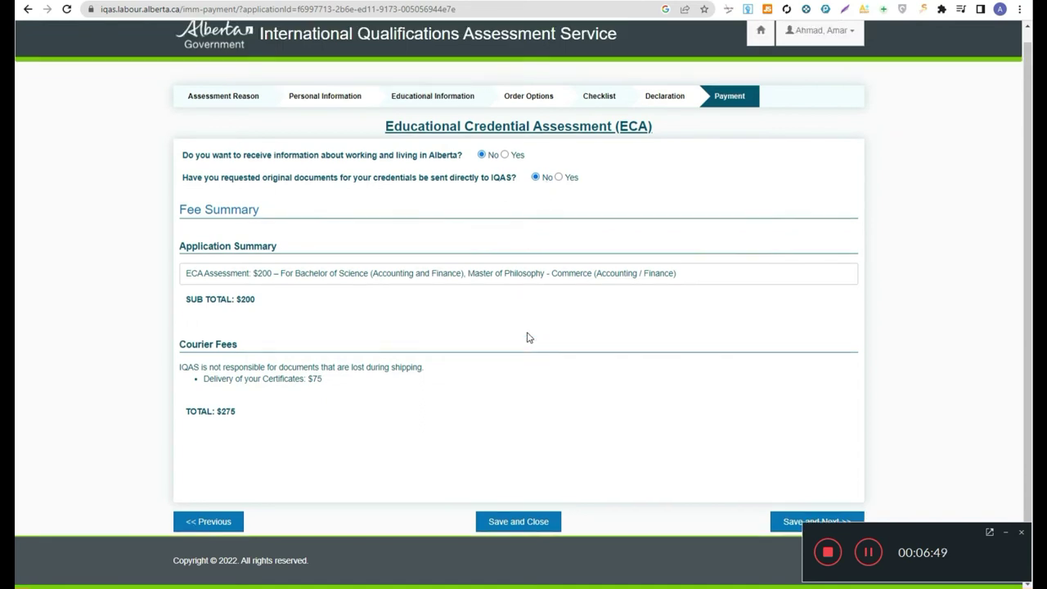
scroll(474, 319, down, 1)
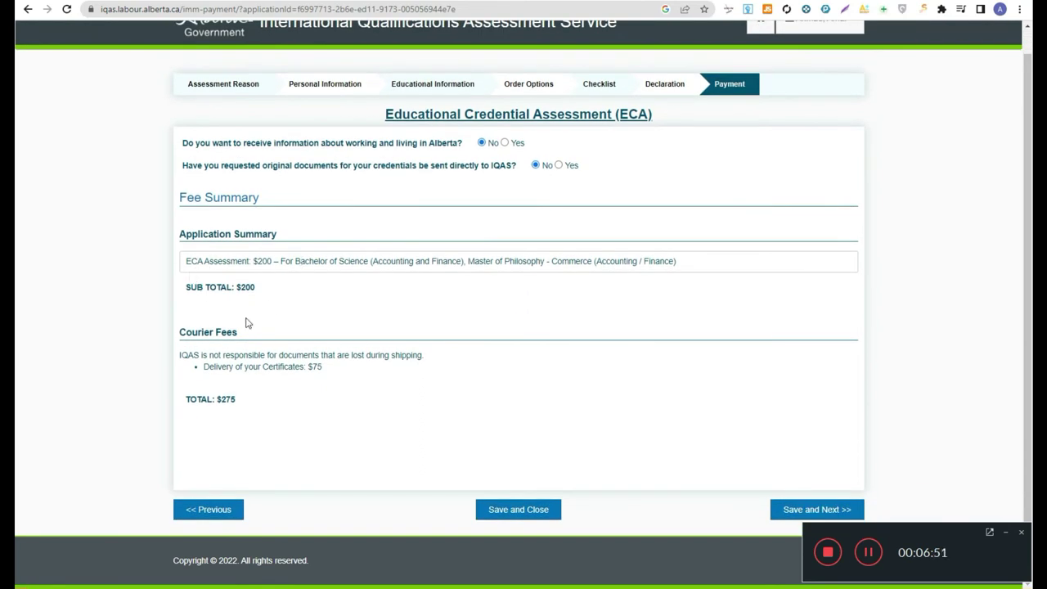
drag(283, 366, 327, 367)
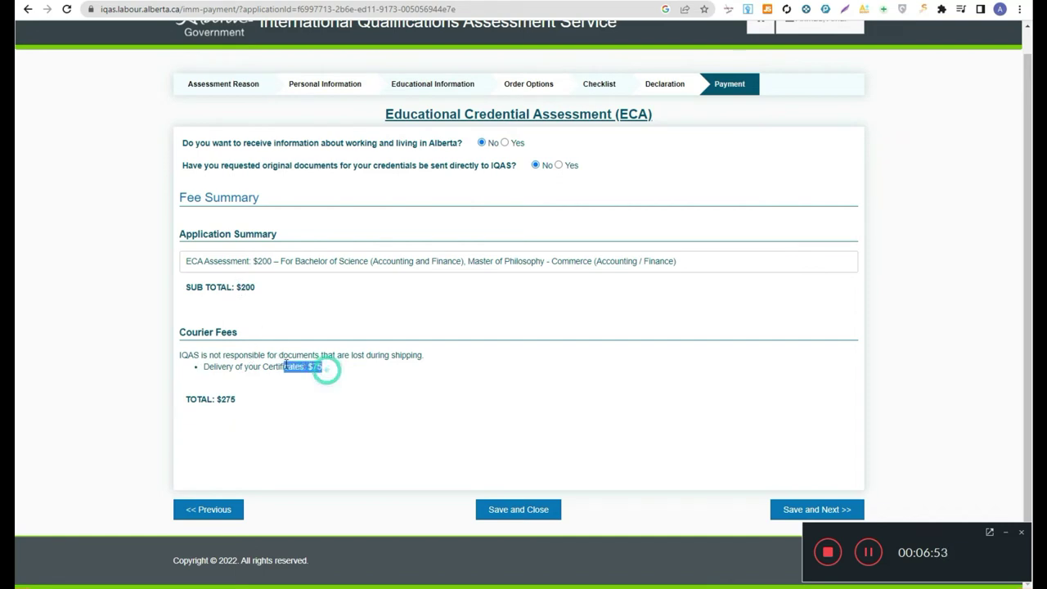
click(280, 363)
double_click(224, 398)
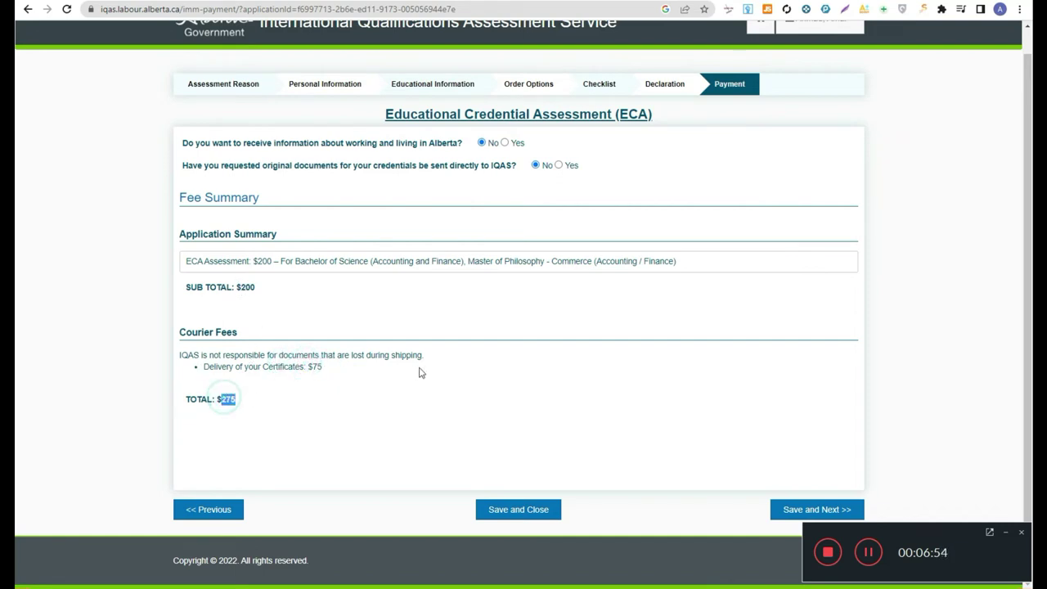
click(804, 510)
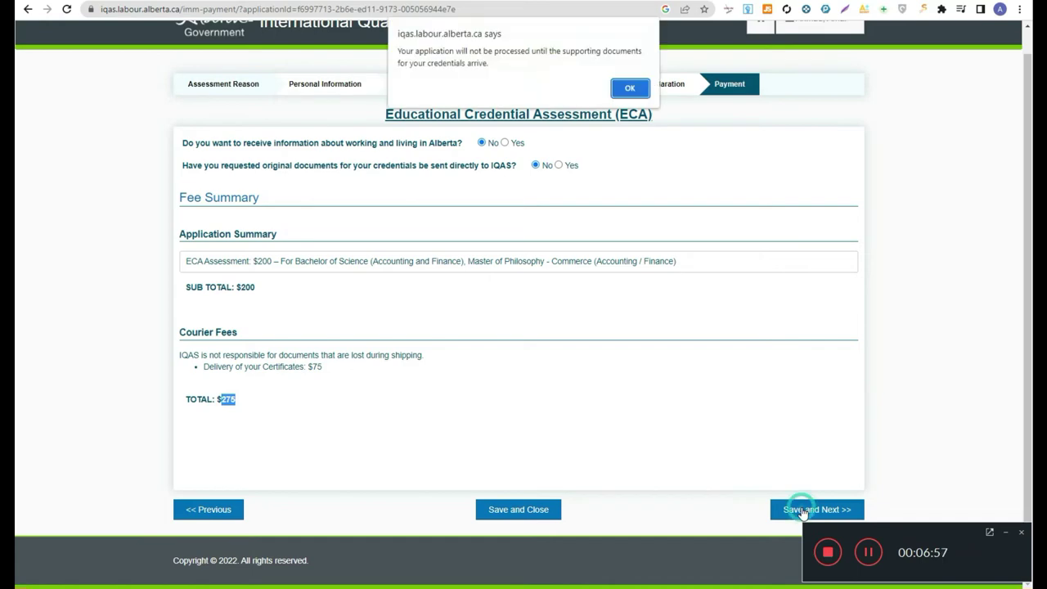
click(640, 93)
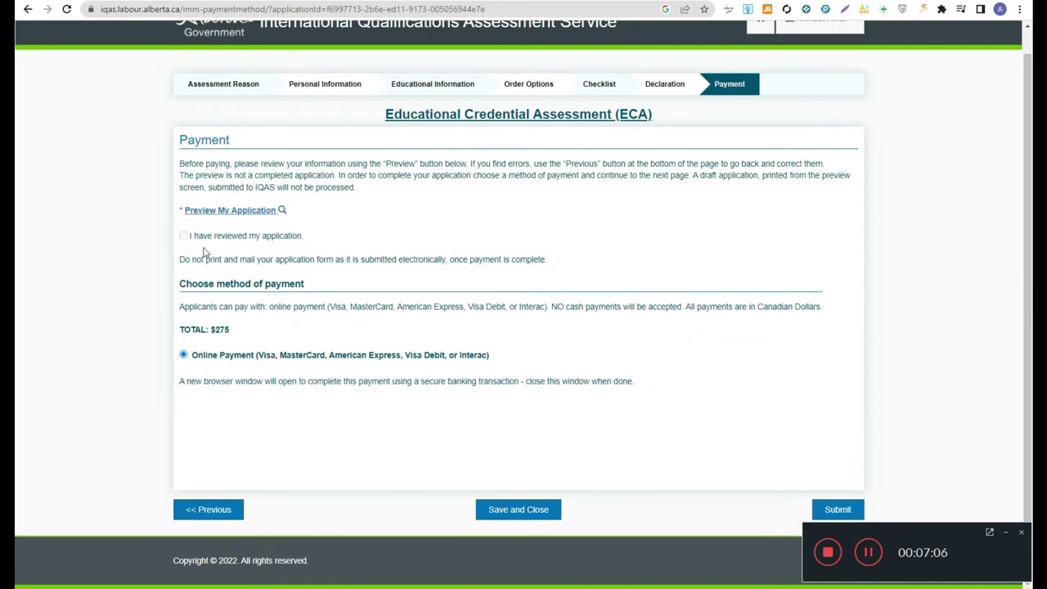
Step: Preview the application, then submit it for Online Payment
click(218, 211)
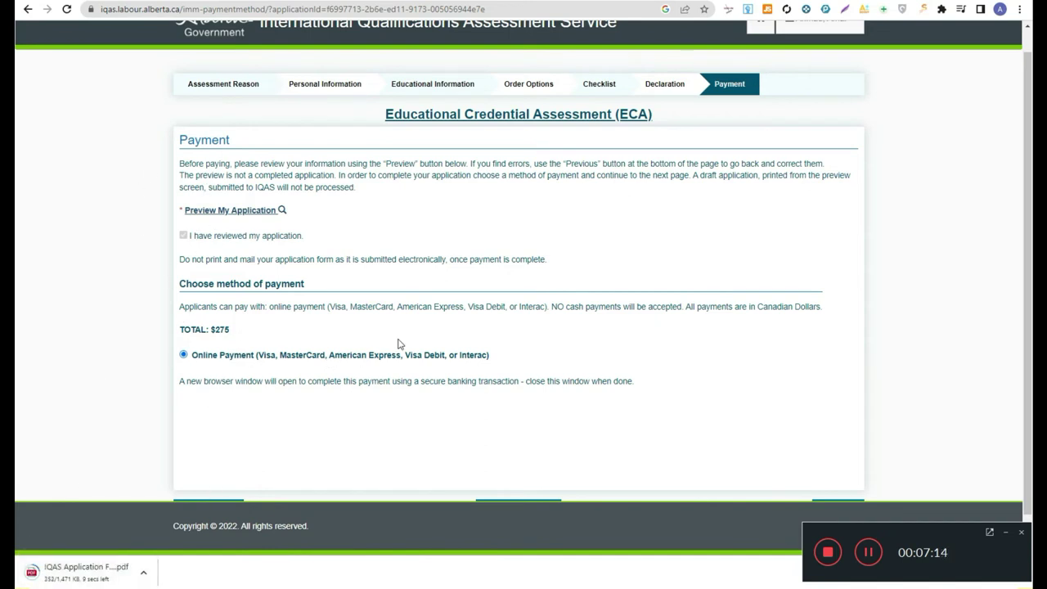
scroll(511, 386, down, 1)
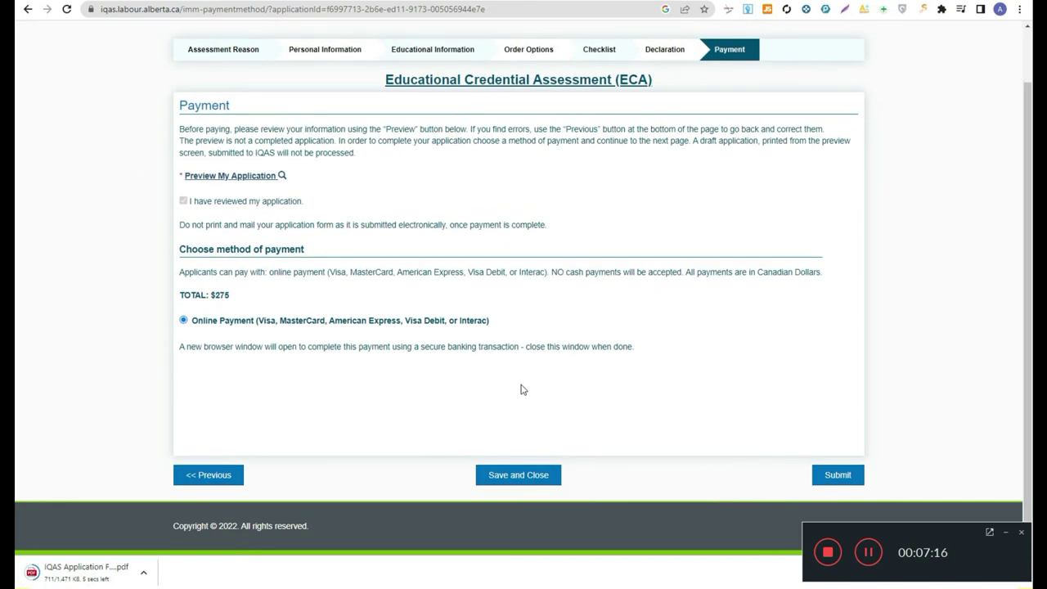
click(829, 474)
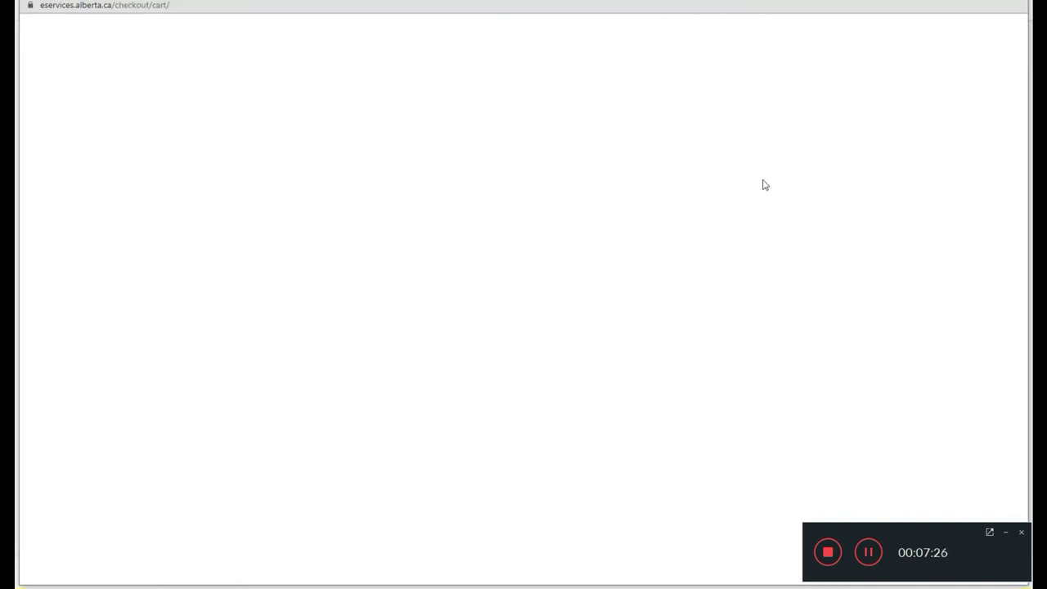
Step: Proceed from the eServices cart to the secure checkout
scroll(764, 196, down, 3)
scroll(763, 205, up, 1)
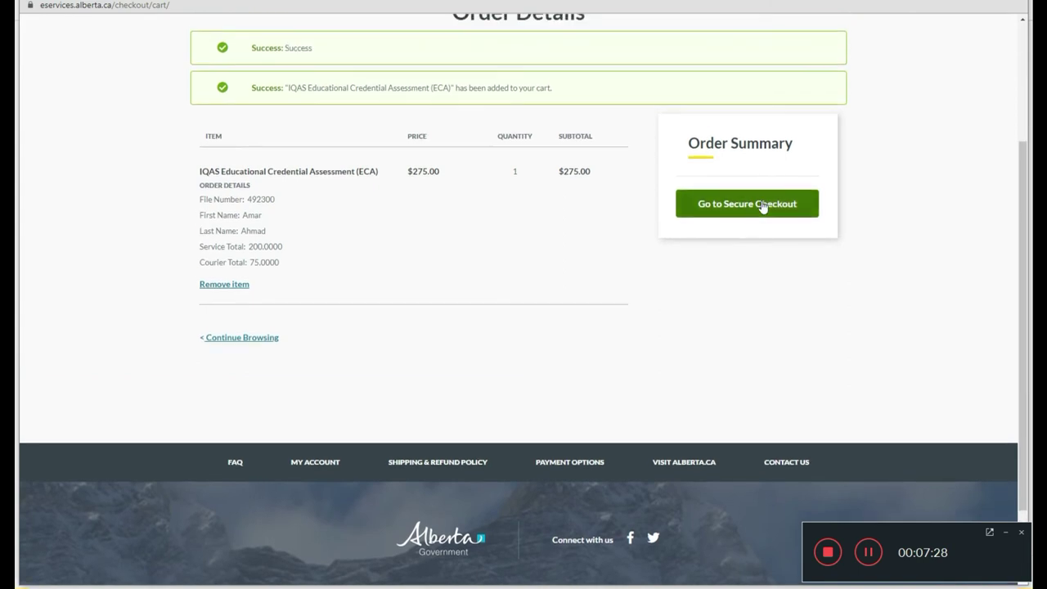
scroll(736, 209, up, 2)
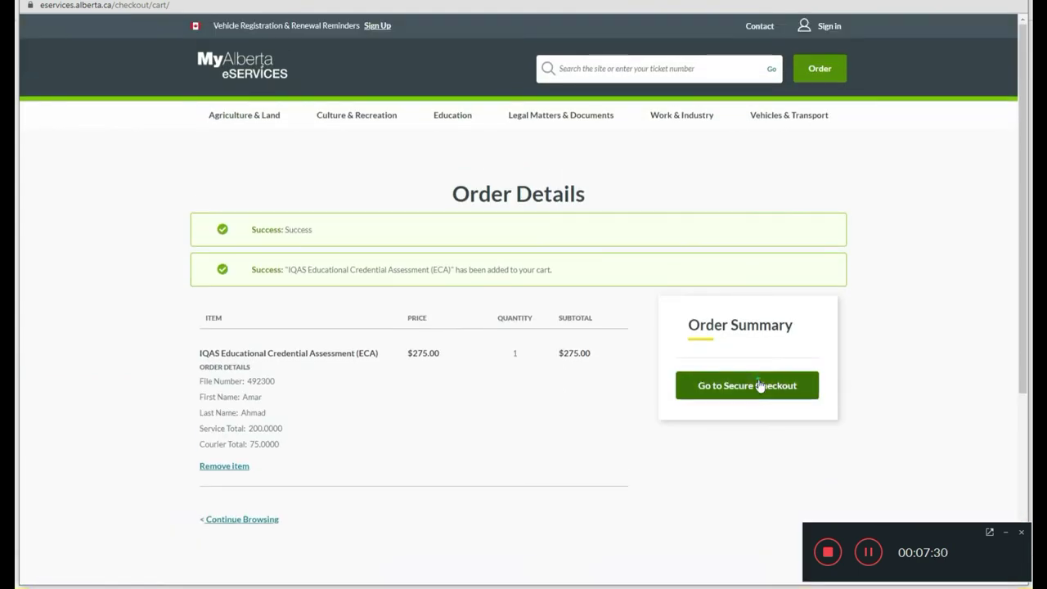
click(759, 386)
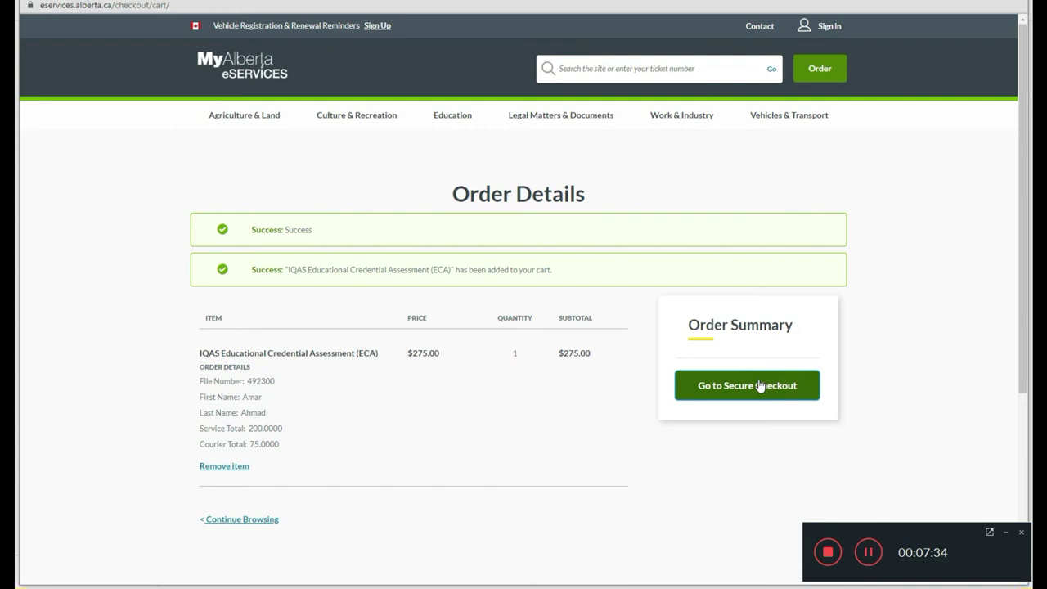
scroll(759, 386, down, 2)
scroll(759, 386, up, 2)
click(731, 396)
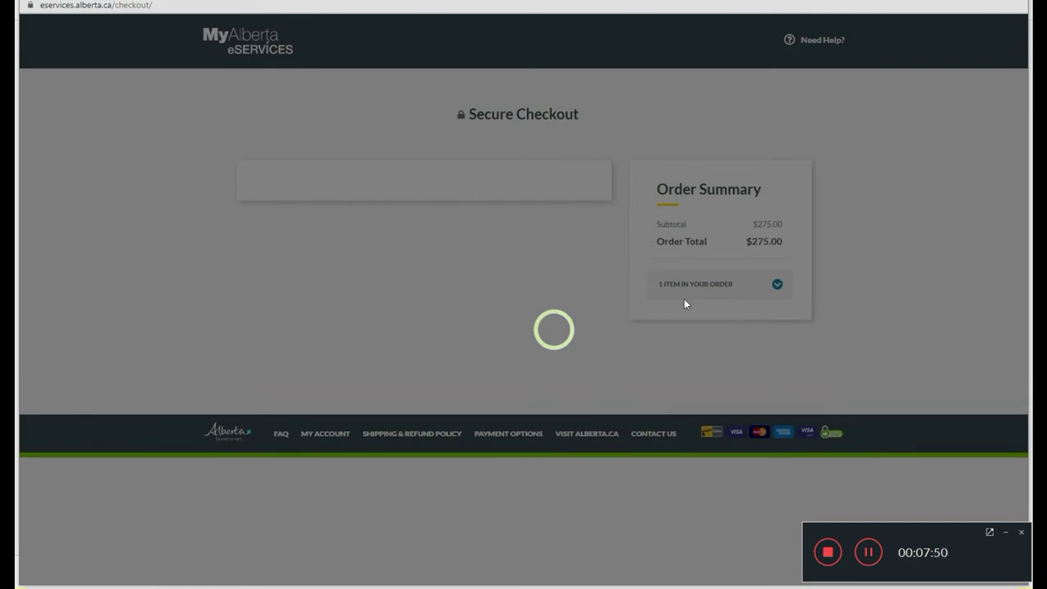
Step: Toggle between the Credit Card and Interac Online payment options
scroll(686, 309, down, 1)
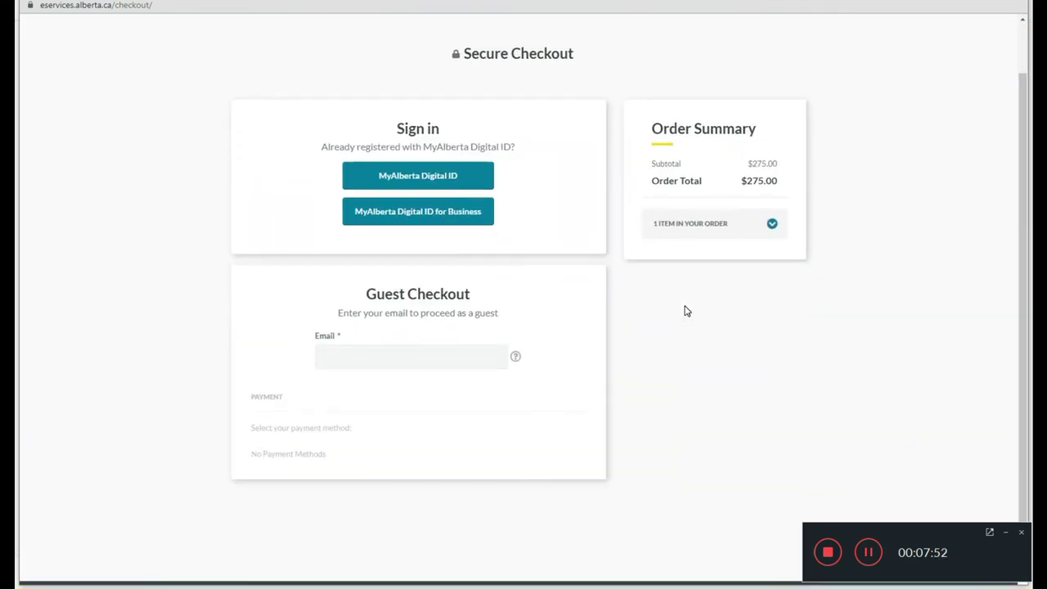
scroll(687, 310, down, 1)
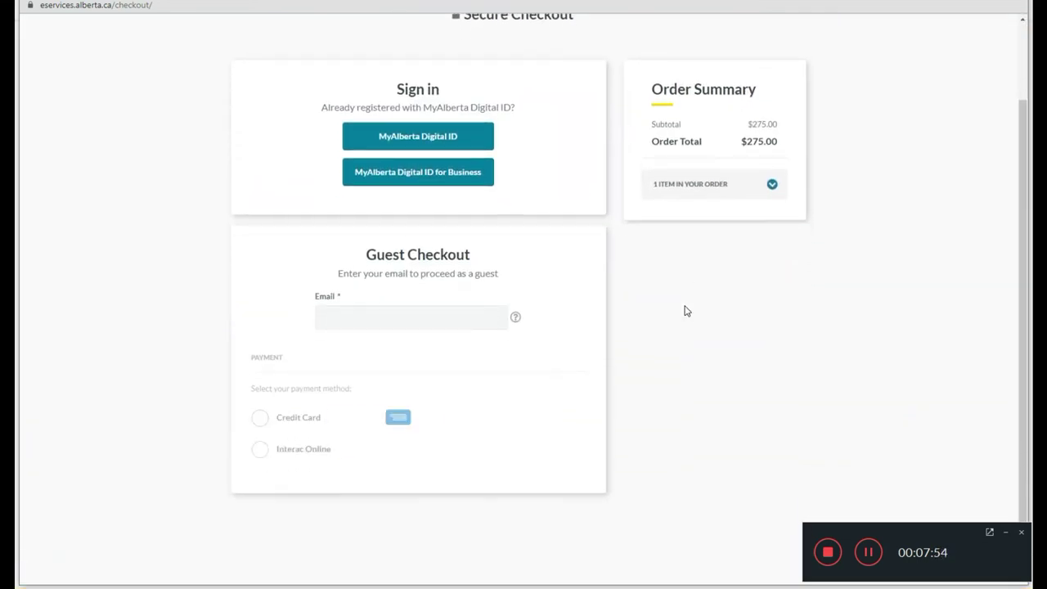
scroll(686, 311, down, 1)
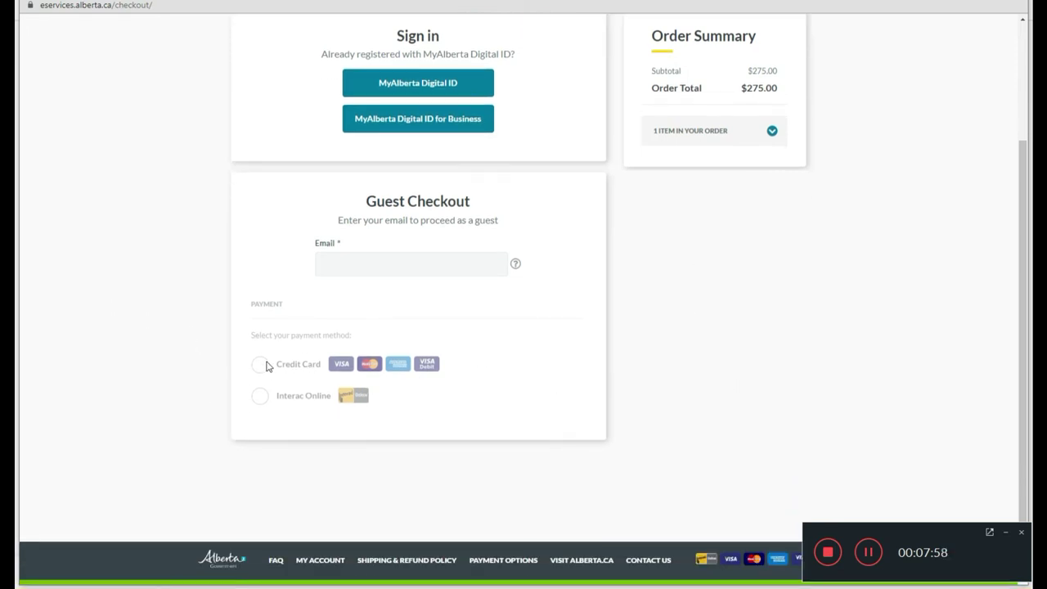
scroll(266, 364, up, 3)
scroll(267, 364, down, 3)
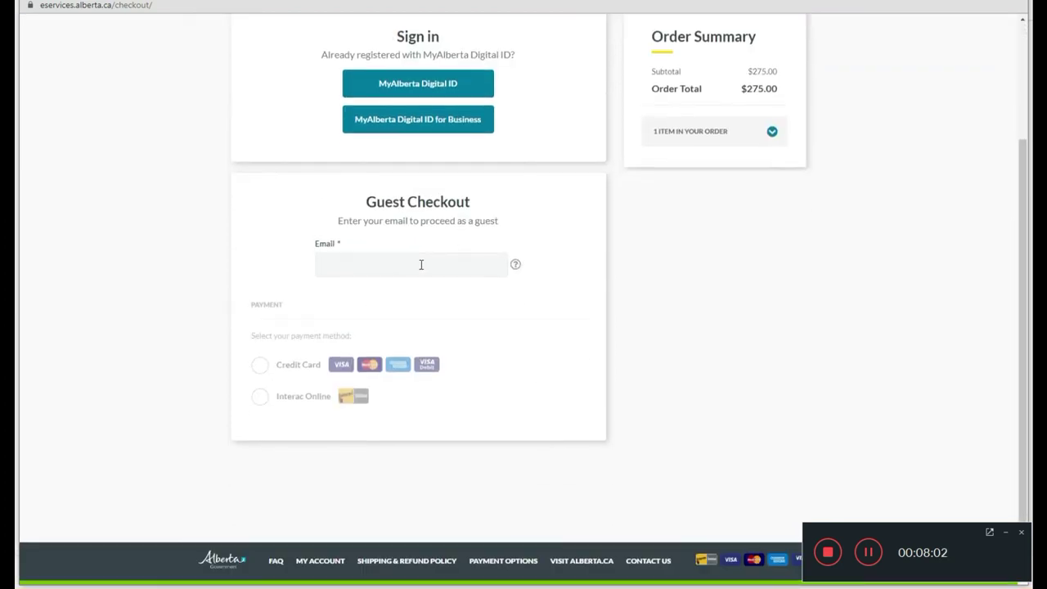
scroll(420, 264, up, 3)
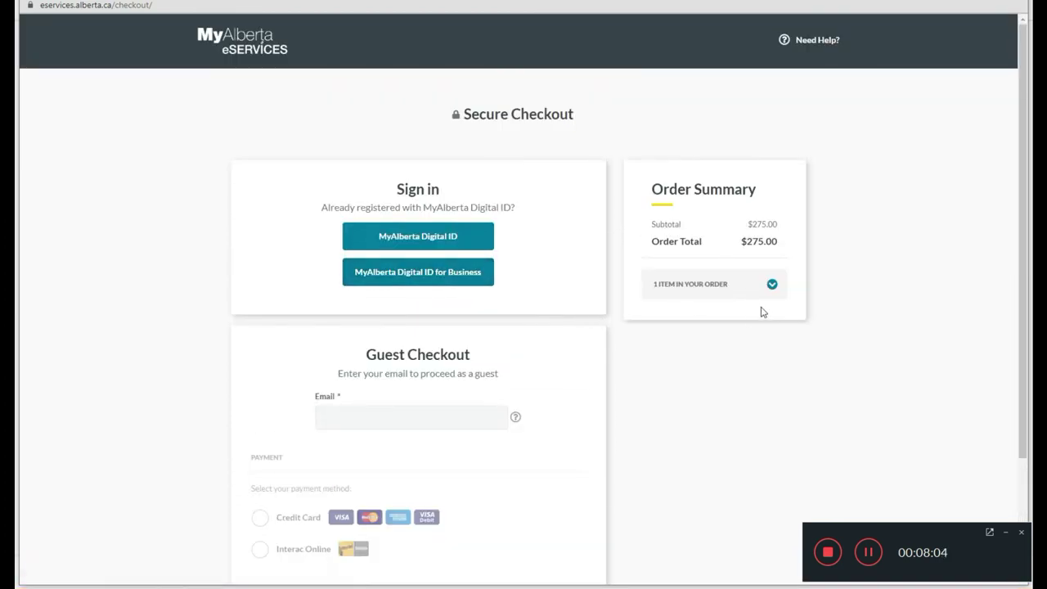
scroll(613, 346, down, 3)
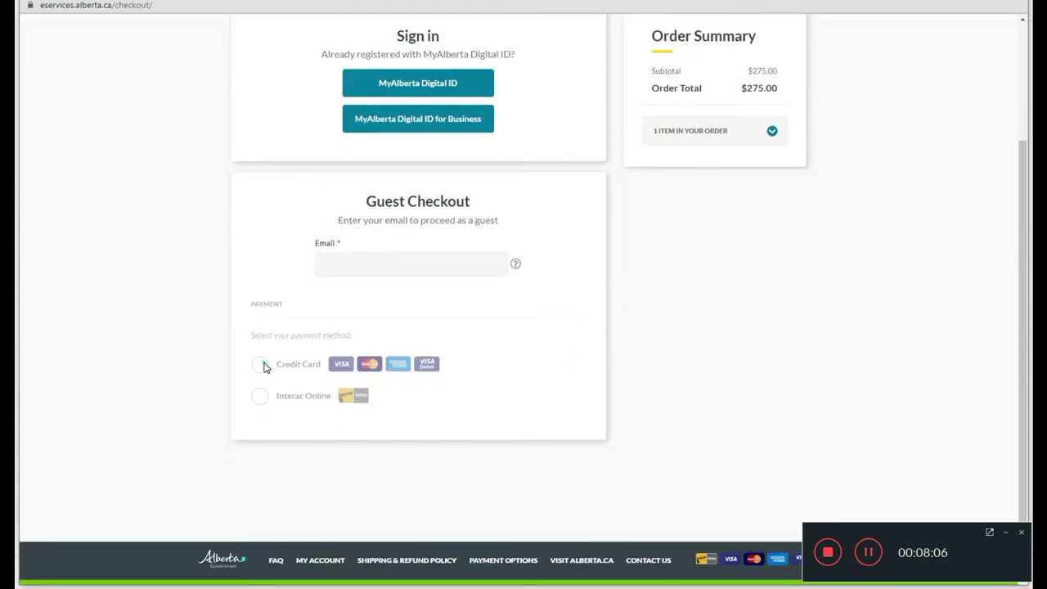
click(264, 368)
click(264, 401)
click(264, 361)
click(257, 389)
scroll(288, 377, up, 3)
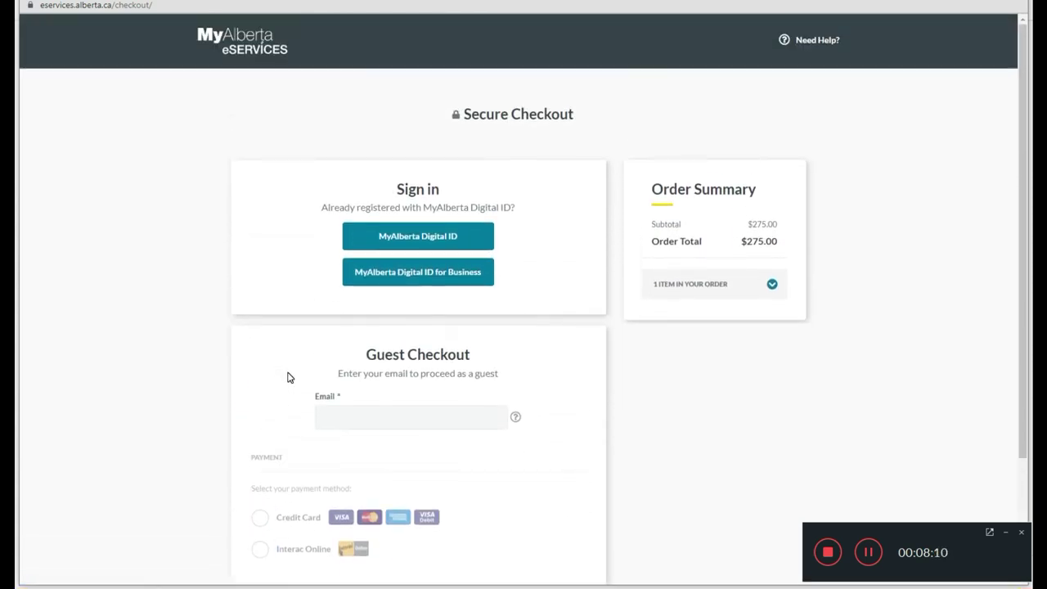
scroll(441, 307, down, 3)
click(265, 366)
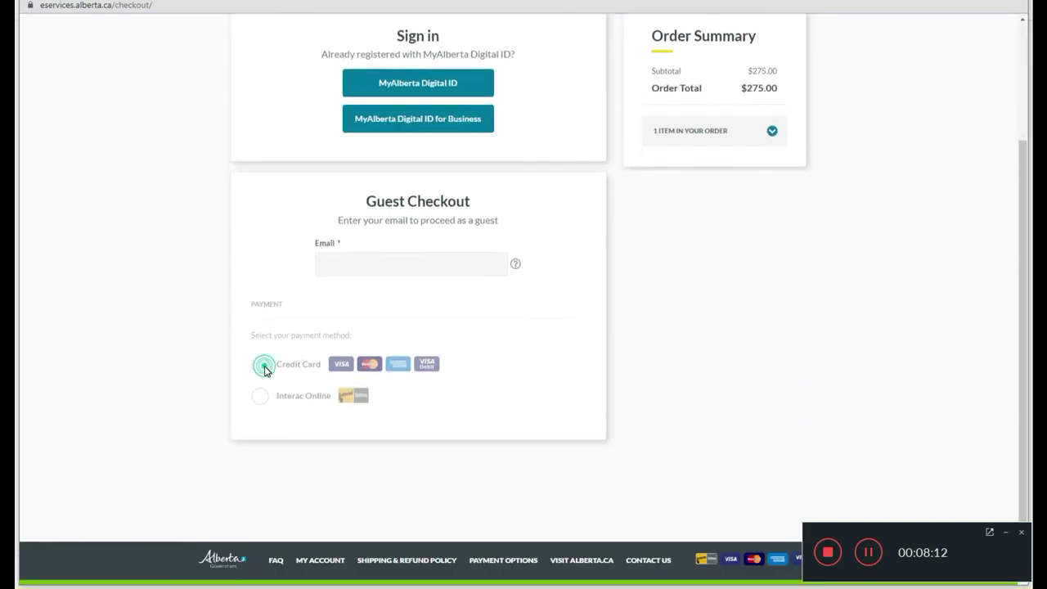
Step: Enter the guest checkout e-mail address and choose Credit Card payment
click(367, 259)
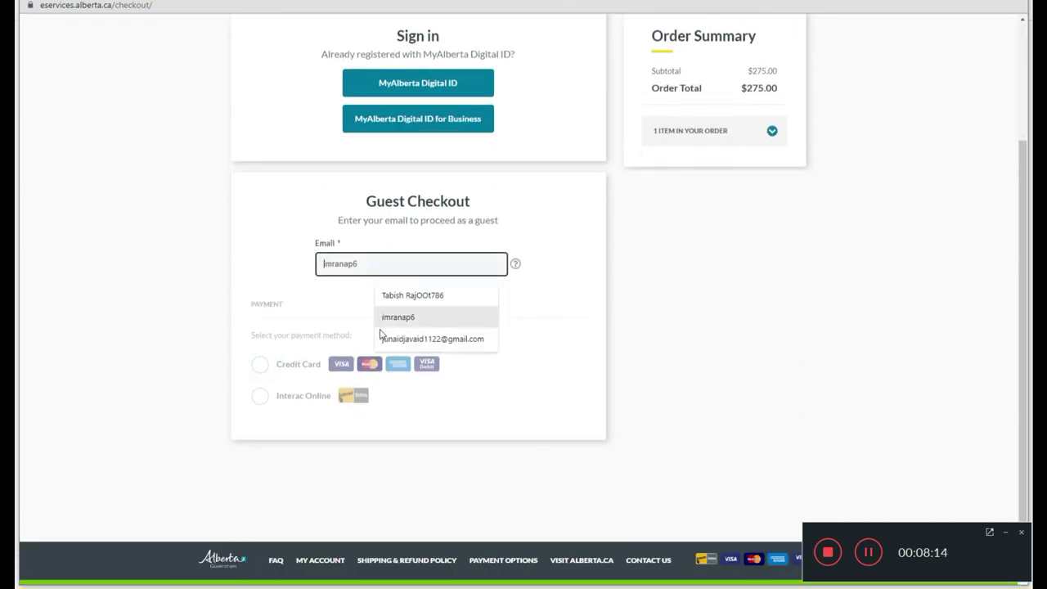
click(263, 260)
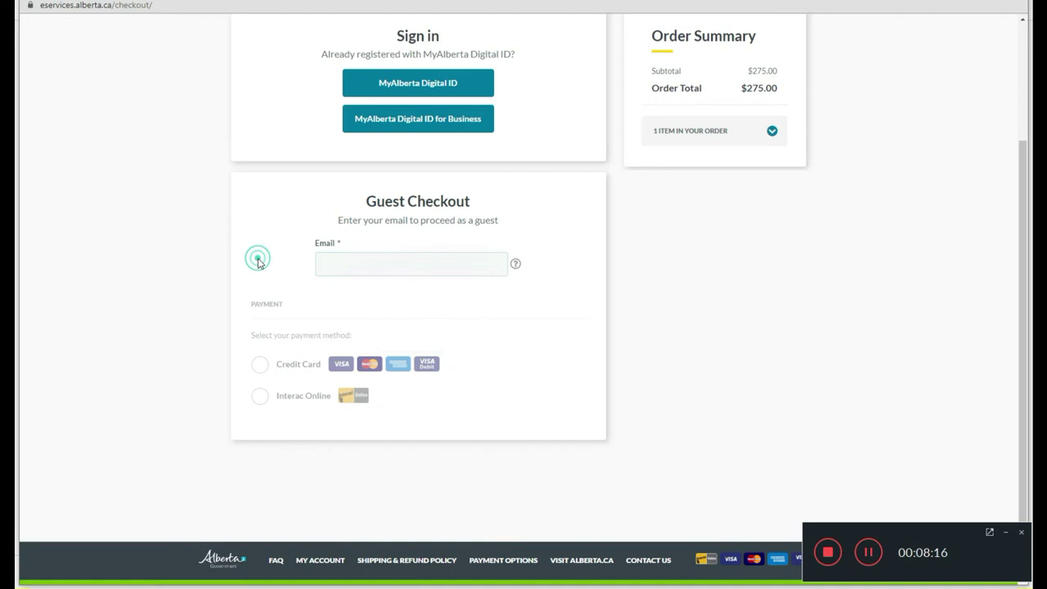
click(328, 258)
text(ss)
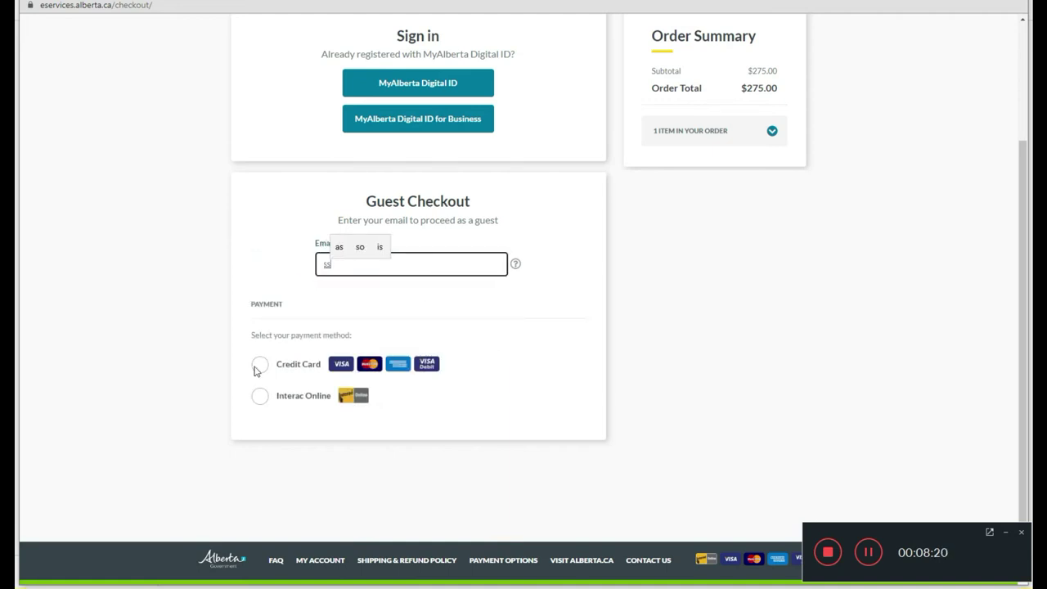
click(255, 365)
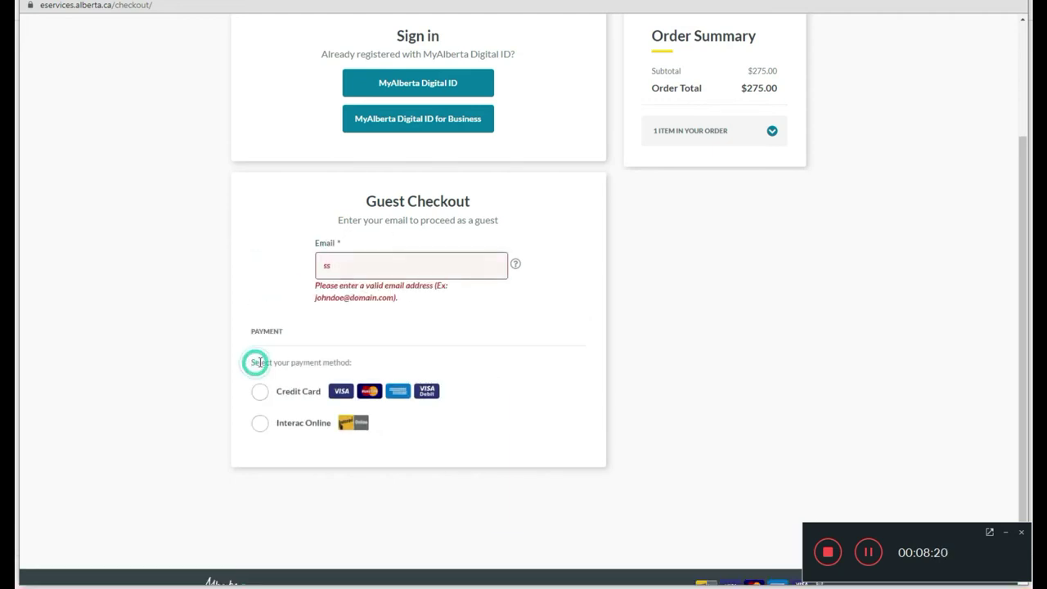
click(339, 269)
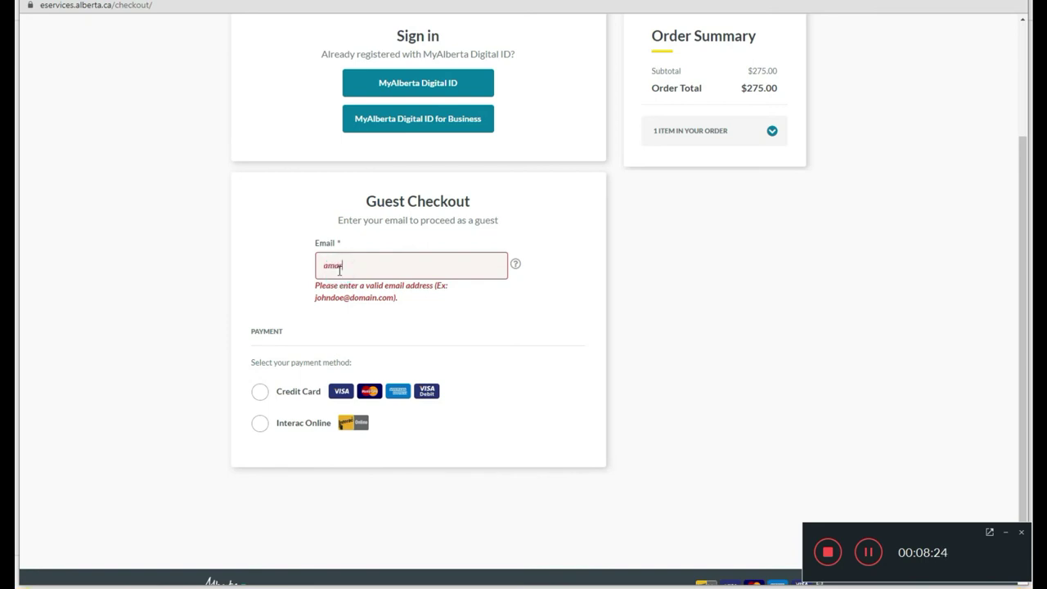
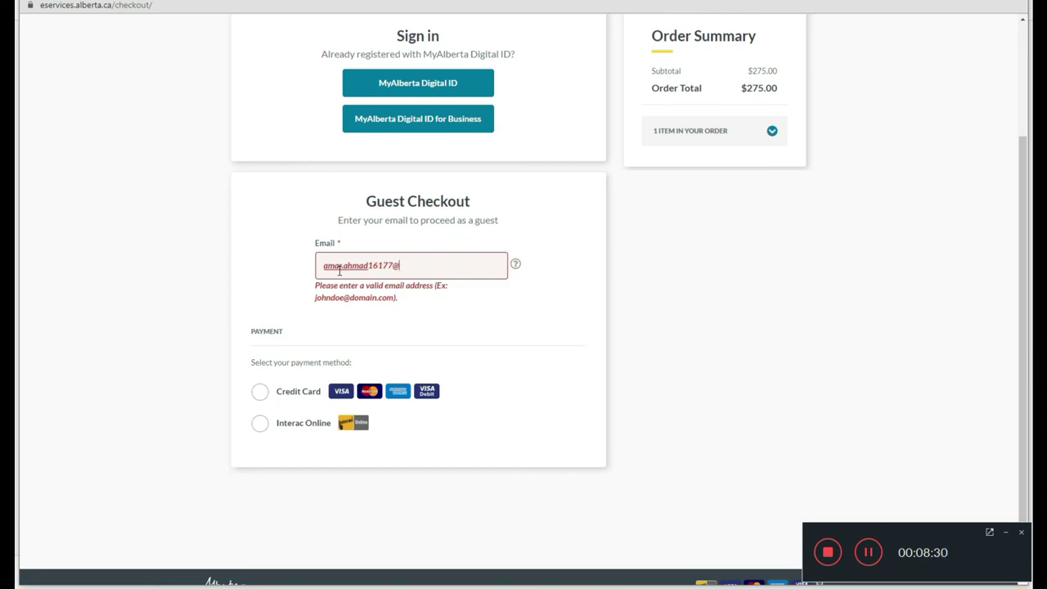
click(257, 397)
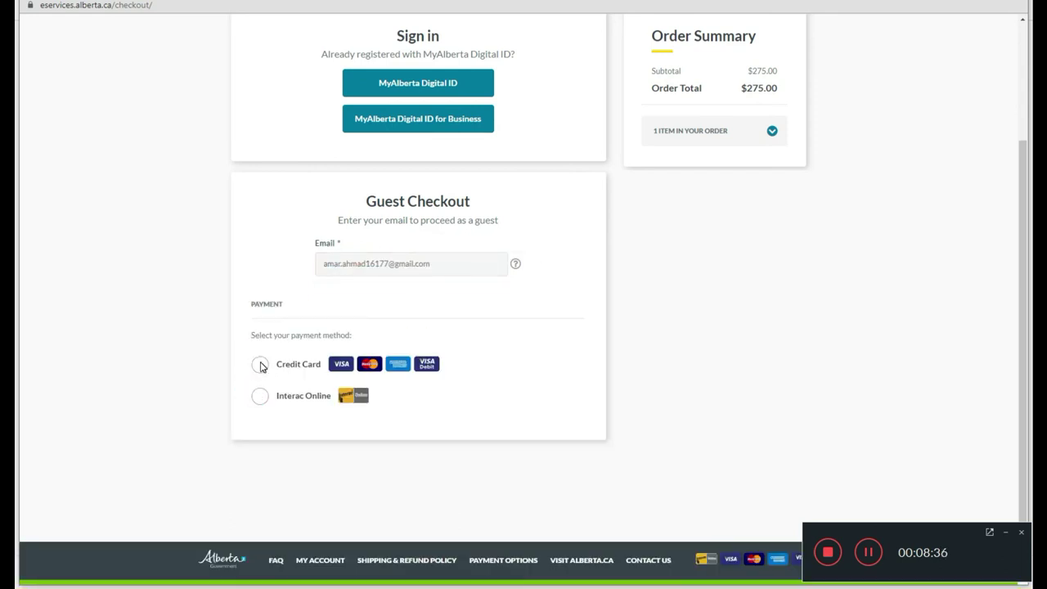
click(278, 368)
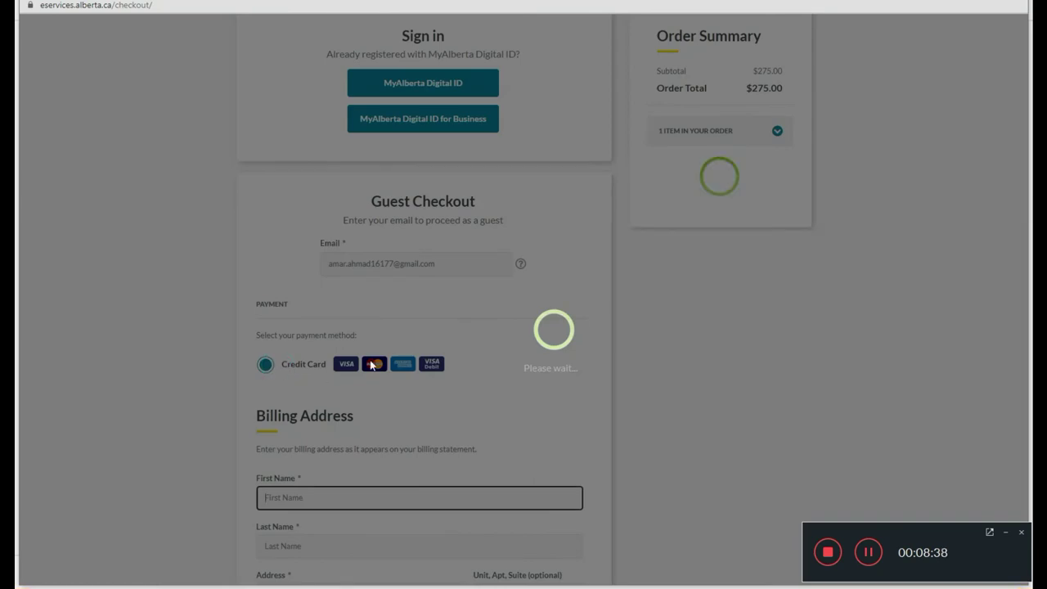
scroll(540, 381, down, 9)
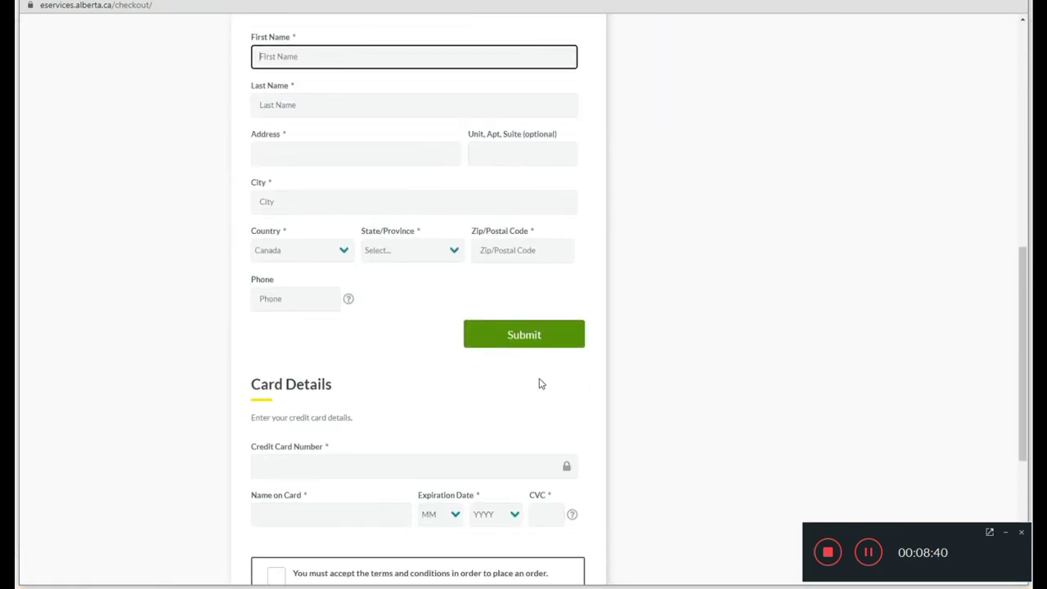
scroll(547, 363, up, 2)
scroll(545, 291, down, 2)
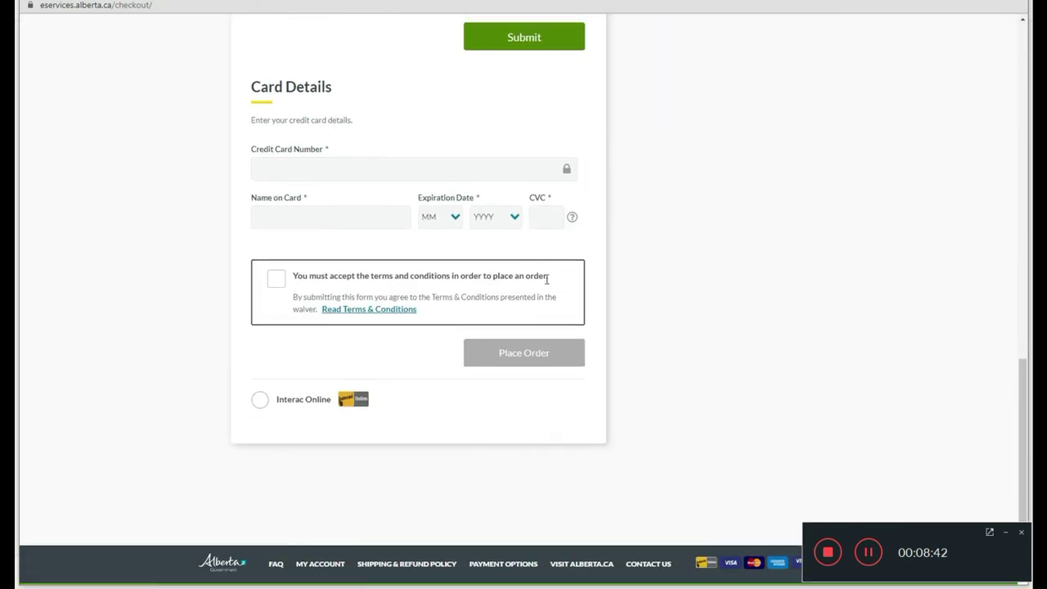
scroll(544, 278, up, 15)
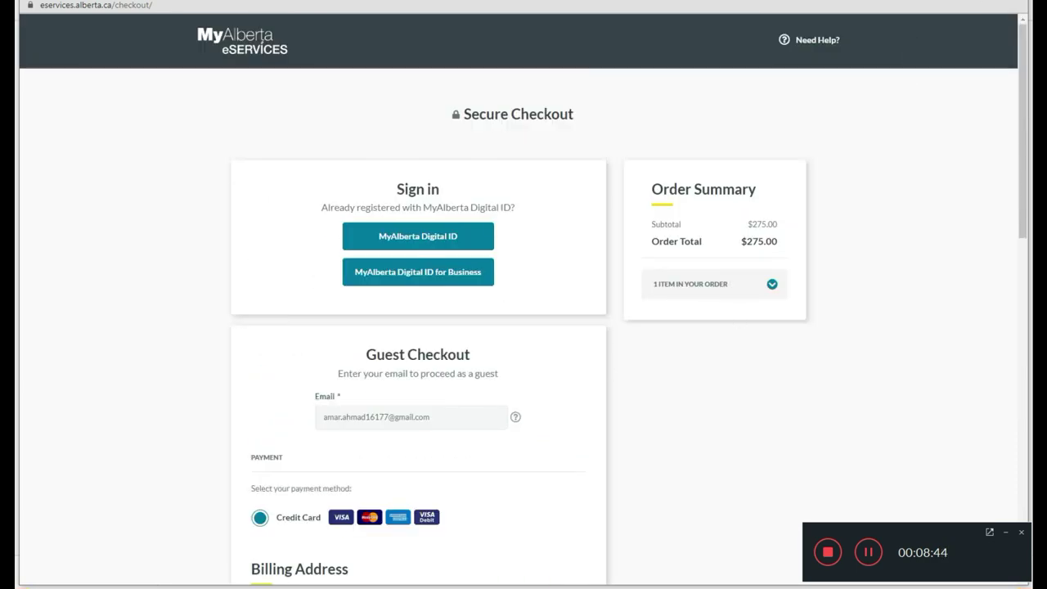
scroll(433, 196, down, 1)
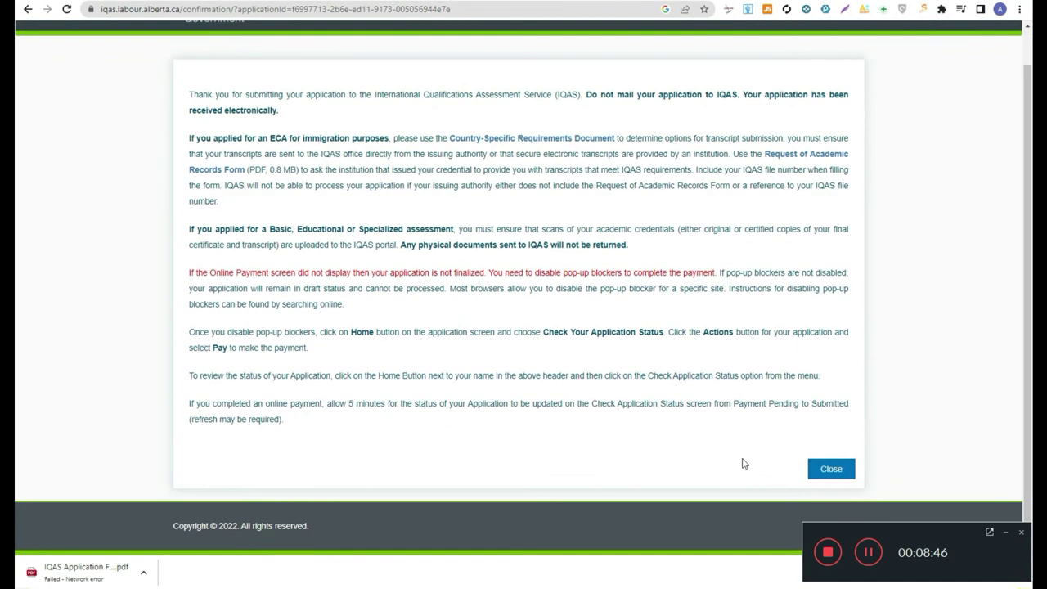
Step: Close the confirmation and open View Status Details for the Payment Pending application
click(831, 469)
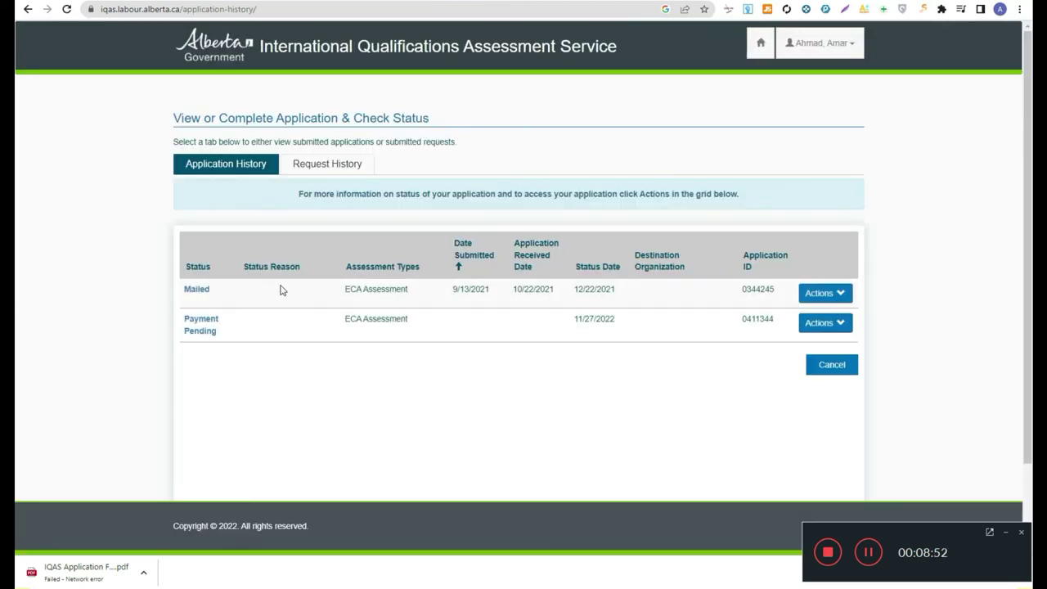
click(844, 325)
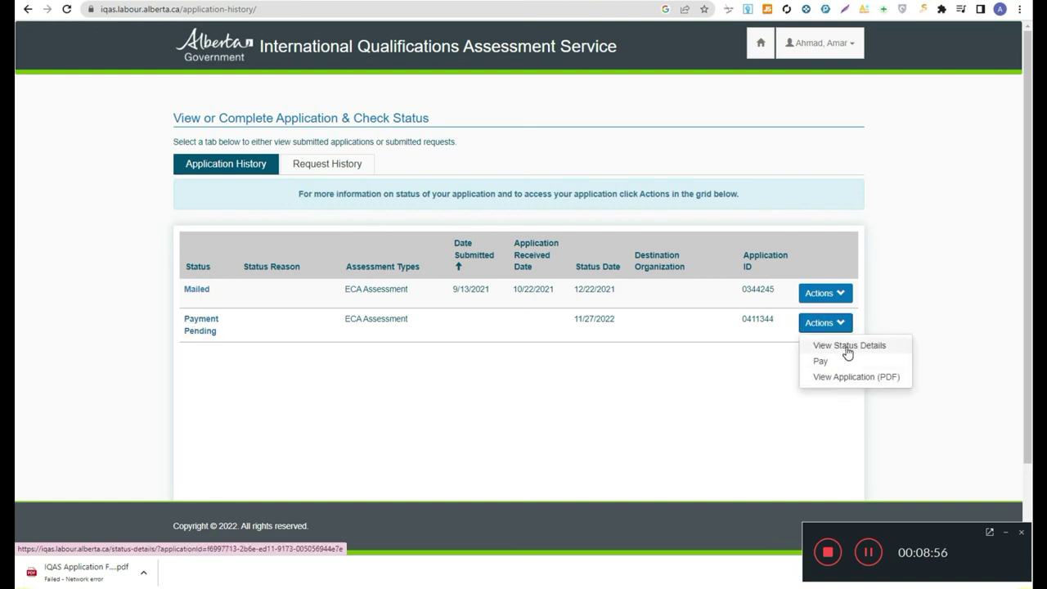
click(854, 345)
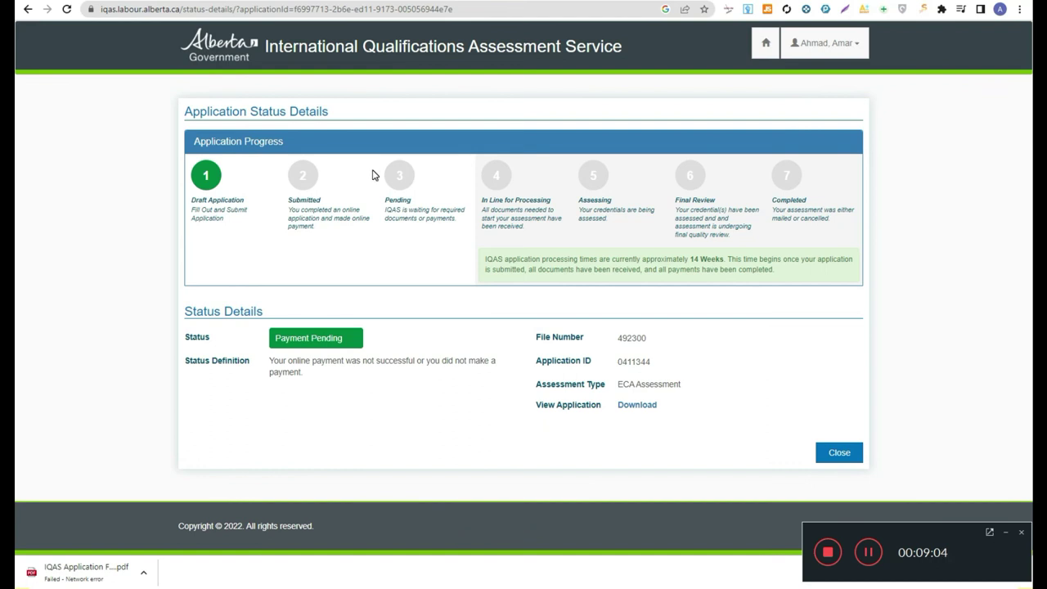
Step: Review the Pending step and 14 Weeks processing note, then switch to the HEC attestation video
drag(379, 202, 397, 175)
click(415, 221)
drag(468, 211, 397, 175)
click(367, 202)
drag(386, 200, 456, 230)
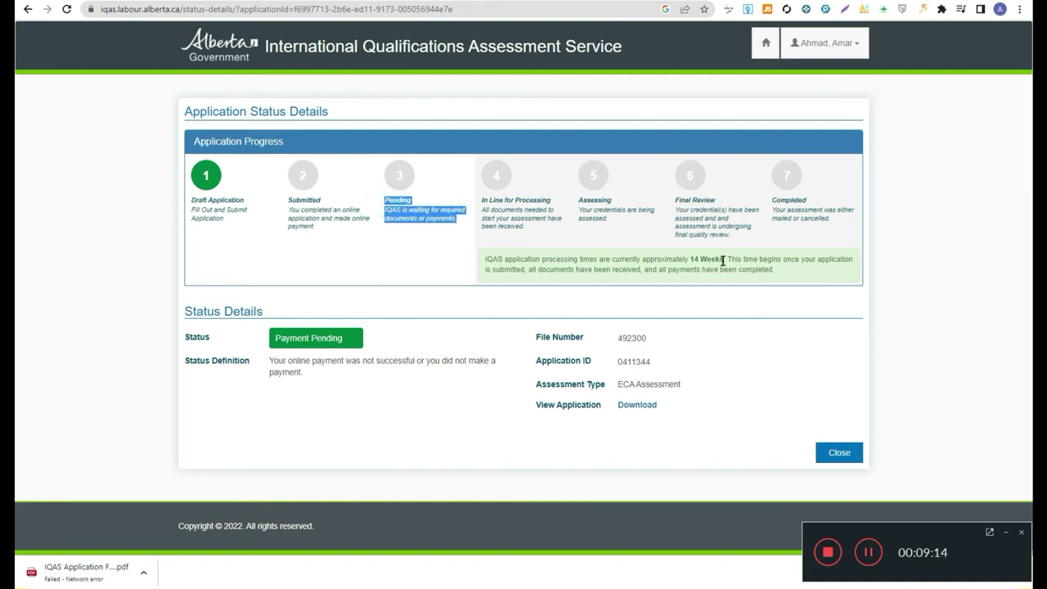
drag(729, 260, 485, 260)
click(485, 259)
click(790, 273)
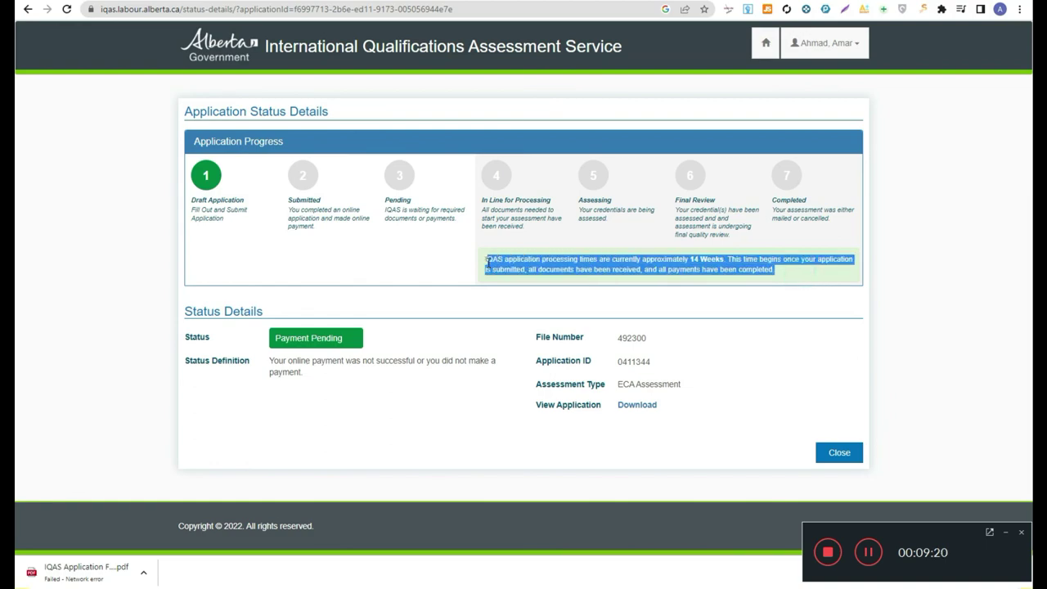
click(482, 265)
click(543, 262)
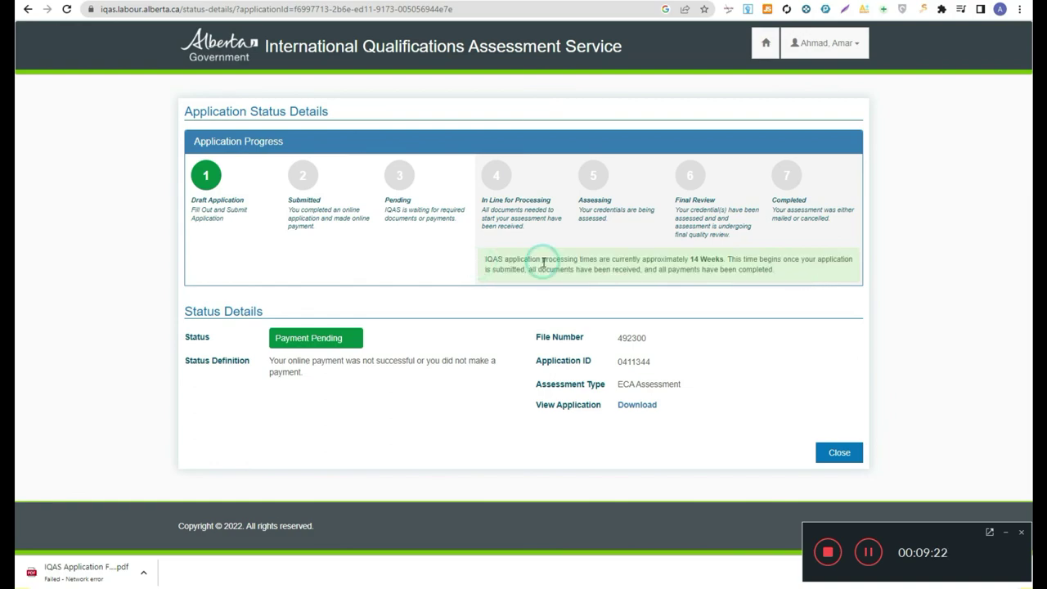
key(ctrl+Tab)
Step: Expand the HEC attestation video's description and highlight the sample letter to the R&I Section
scroll(359, 193, down, 3)
scroll(359, 249, up, 3)
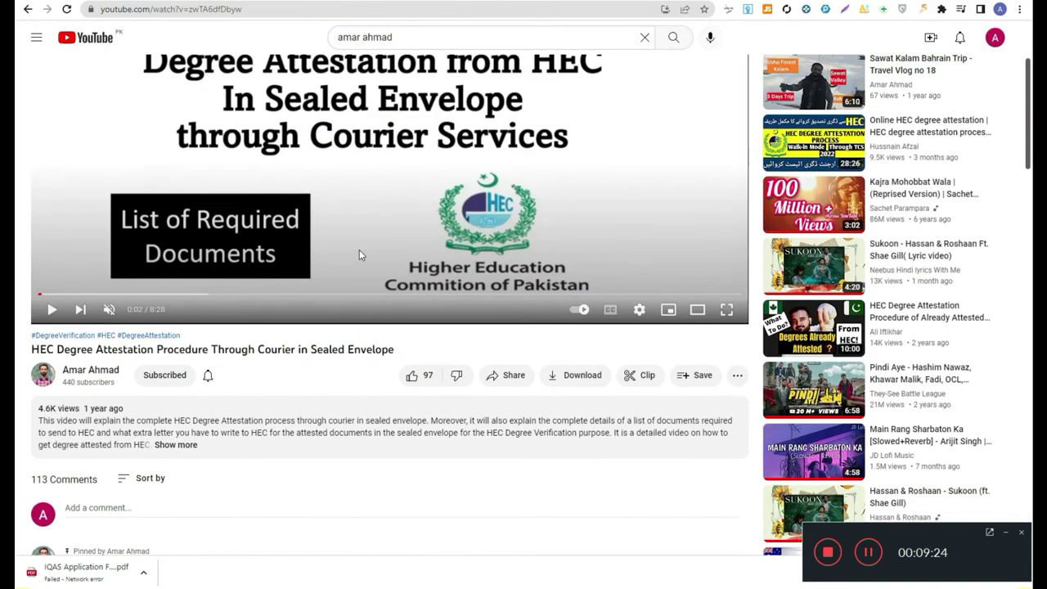
scroll(630, 288, down, 1)
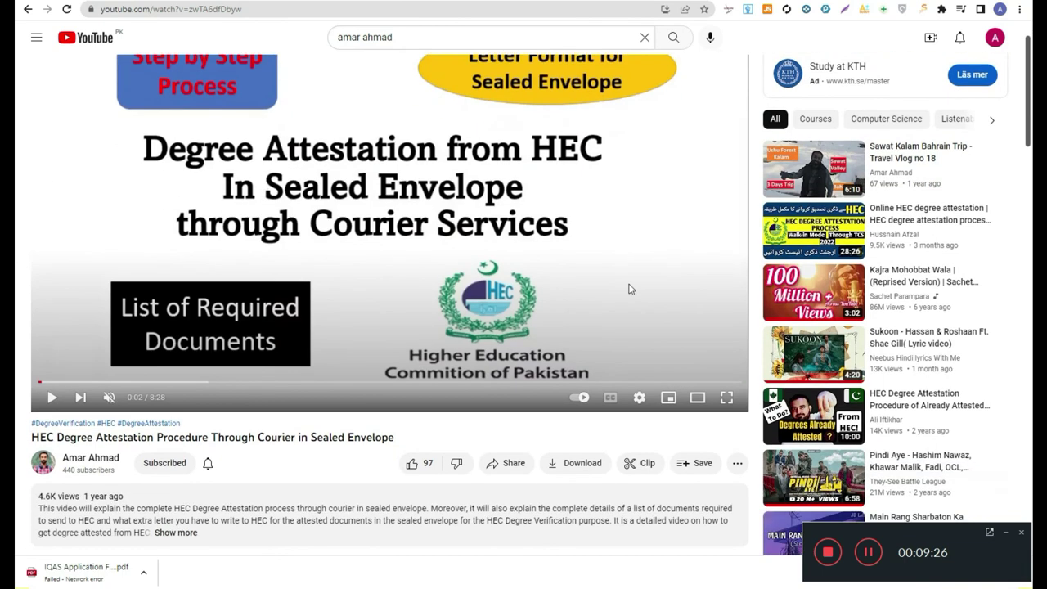
scroll(609, 251, down, 2)
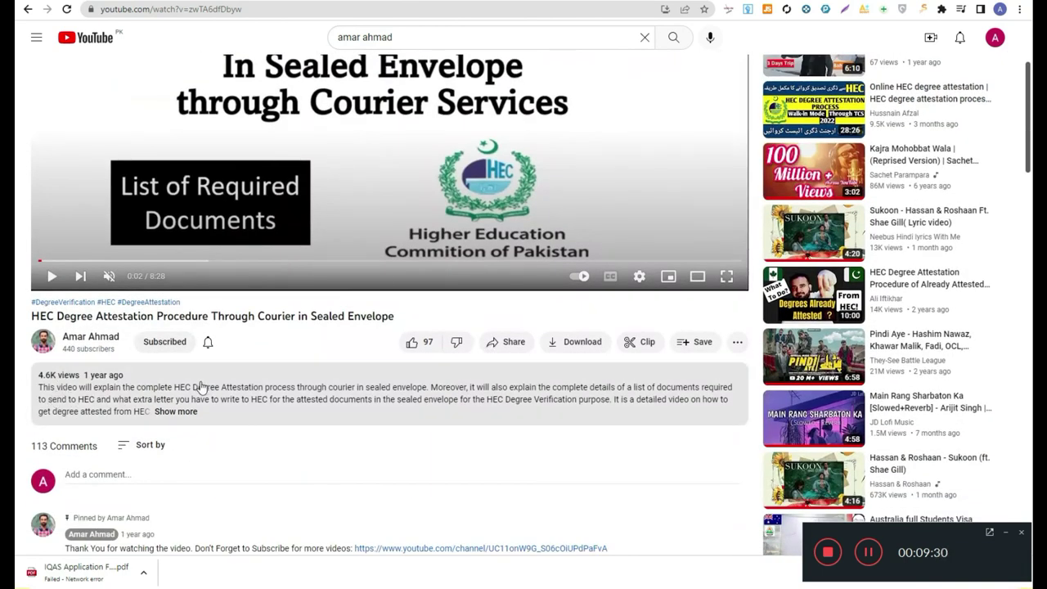
click(180, 414)
scroll(164, 418, down, 4)
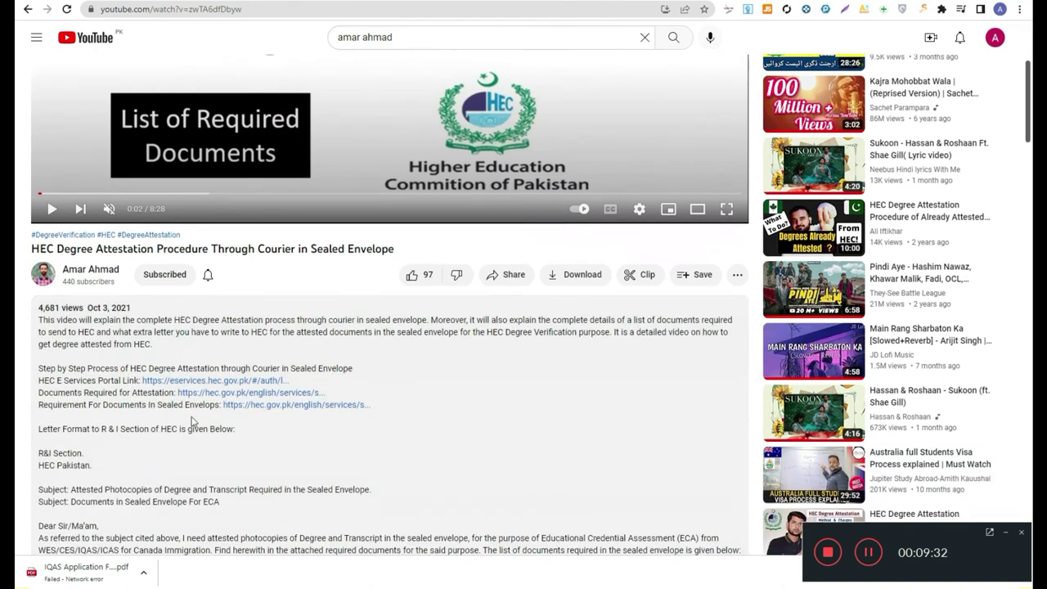
drag(39, 282, 165, 490)
Step: Read the letter's list of four attested documents, then return to the IQAS status details
scroll(172, 453, up, 1)
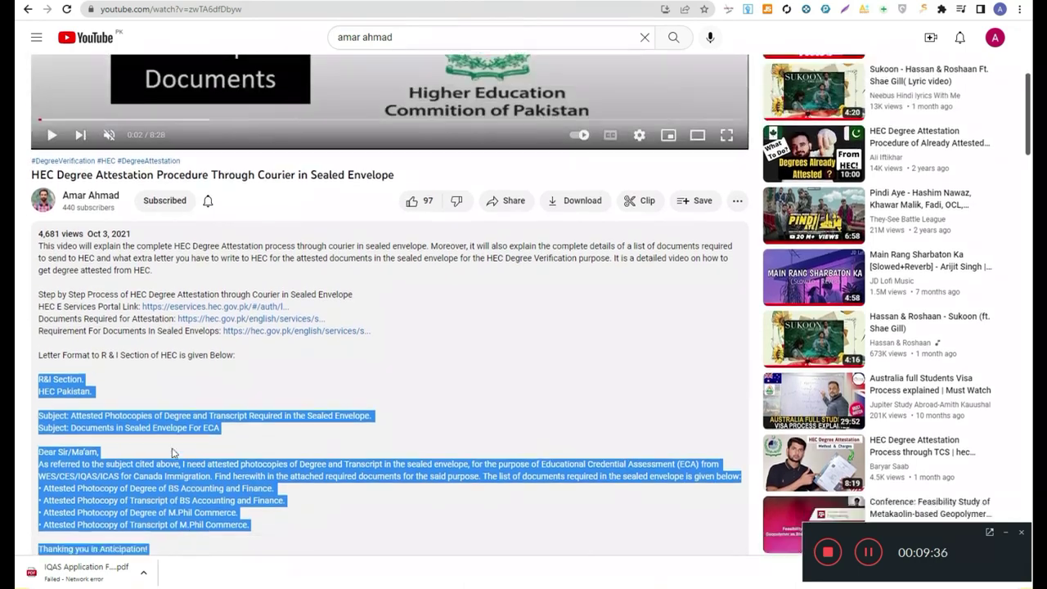
scroll(196, 433, down, 1)
click(222, 423)
drag(249, 423, 136, 398)
click(136, 398)
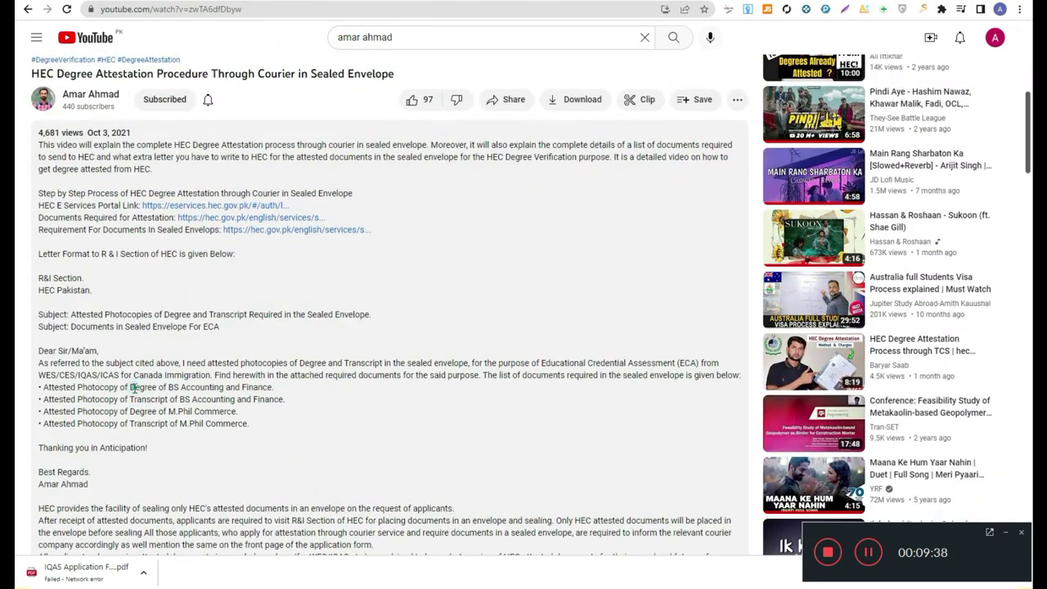
scroll(68, 417, down, 2)
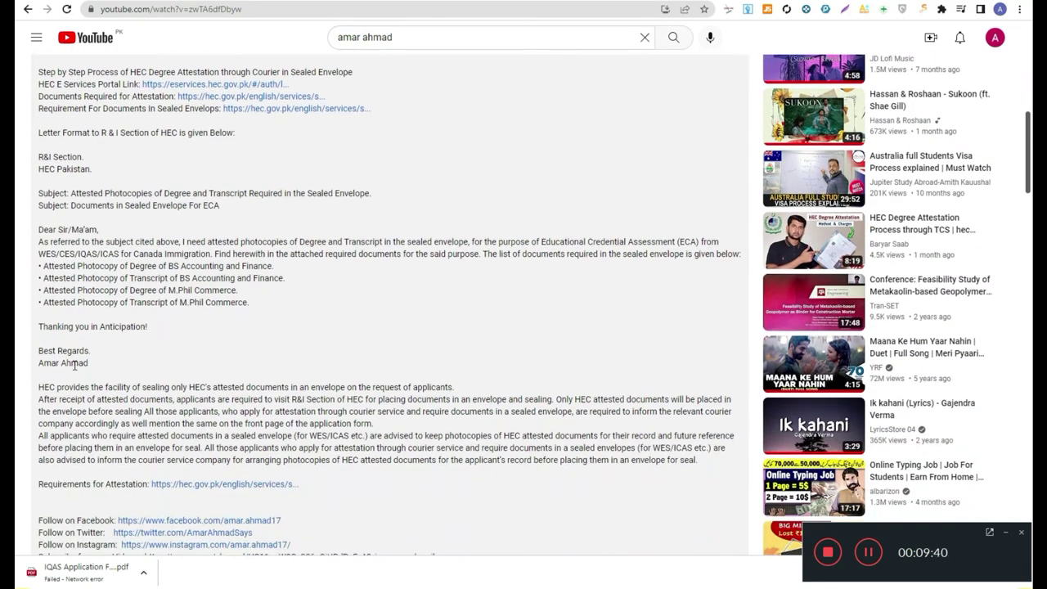
scroll(73, 370, down, 2)
scroll(73, 370, up, 5)
scroll(73, 370, up, 3)
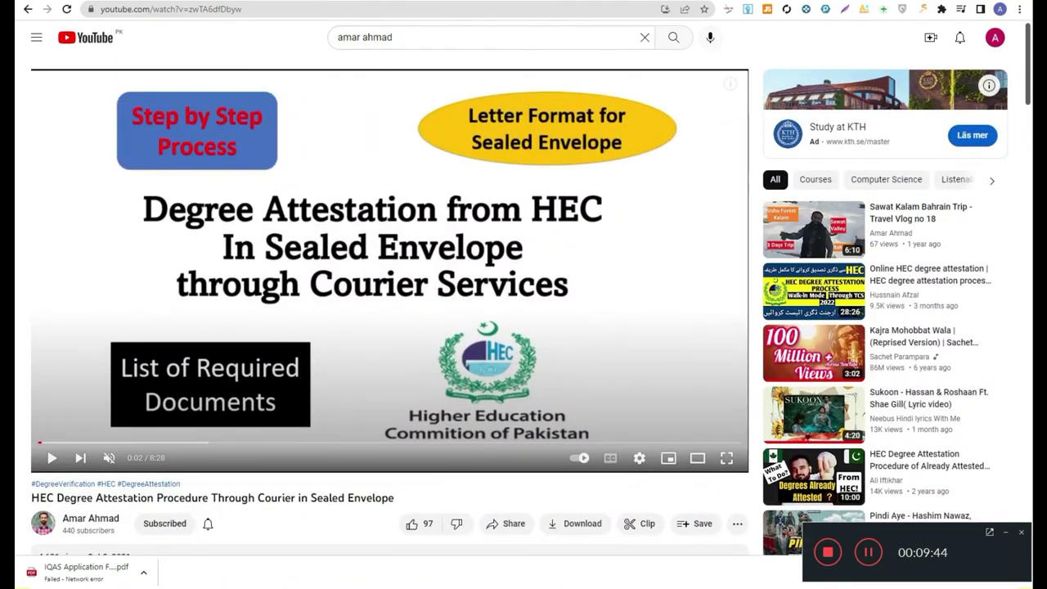
key(ctrl+Tab)
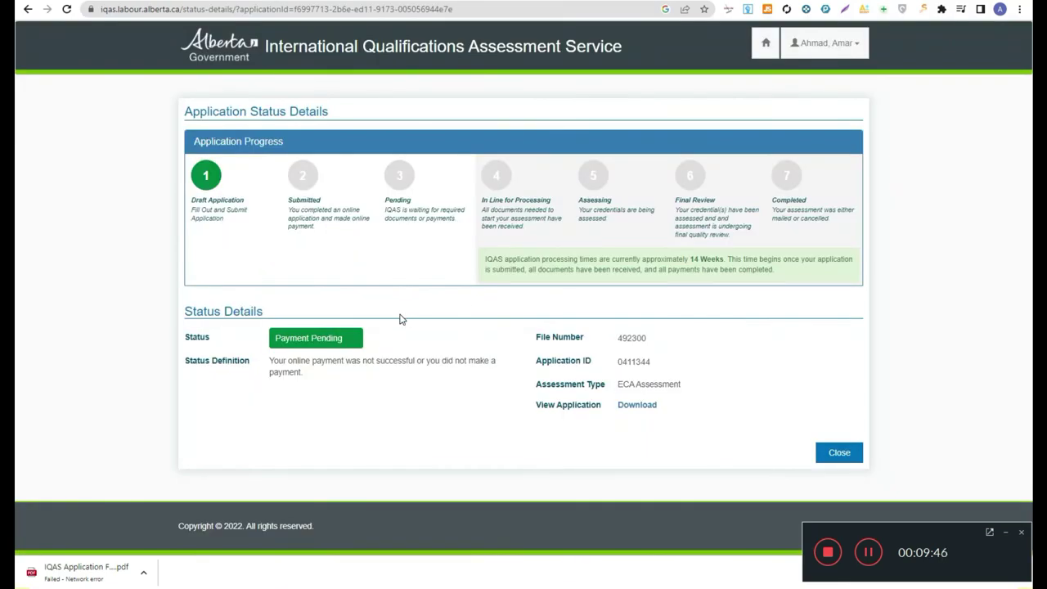
Step: Open status details for the earlier Mailed application from Application History
click(828, 456)
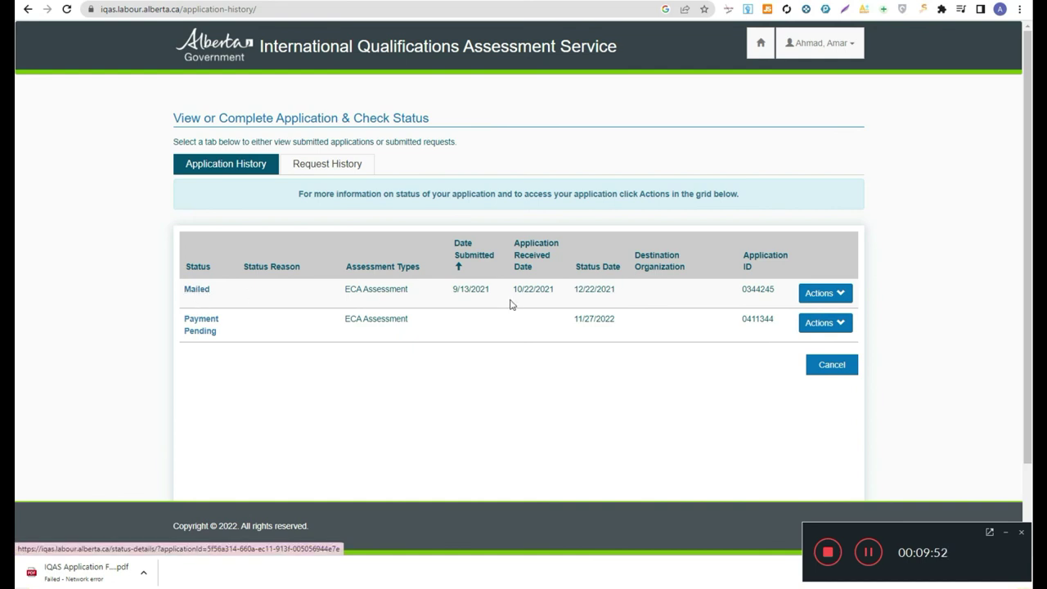
click(813, 298)
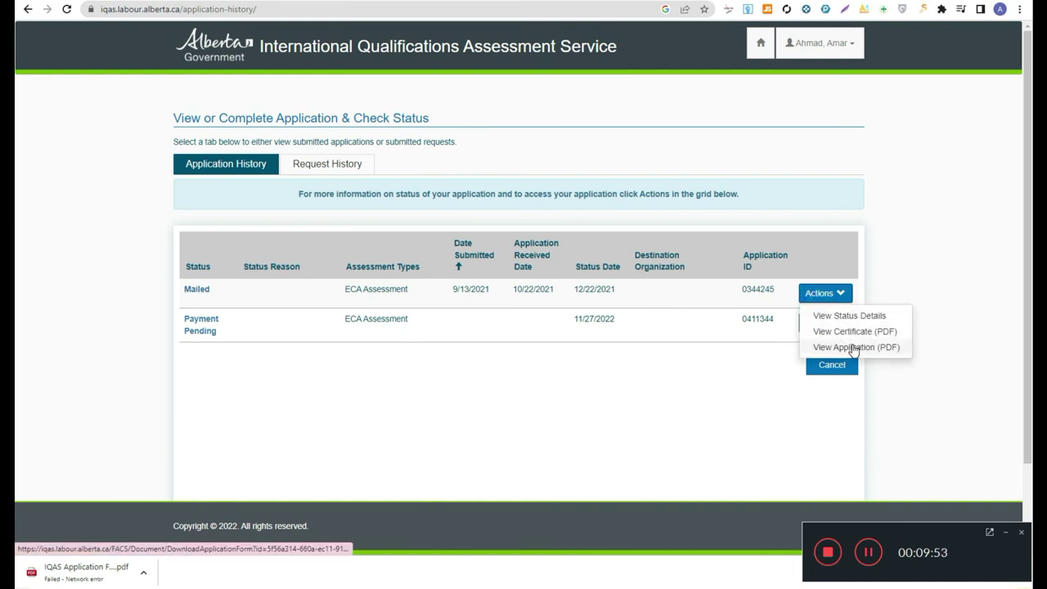
click(855, 316)
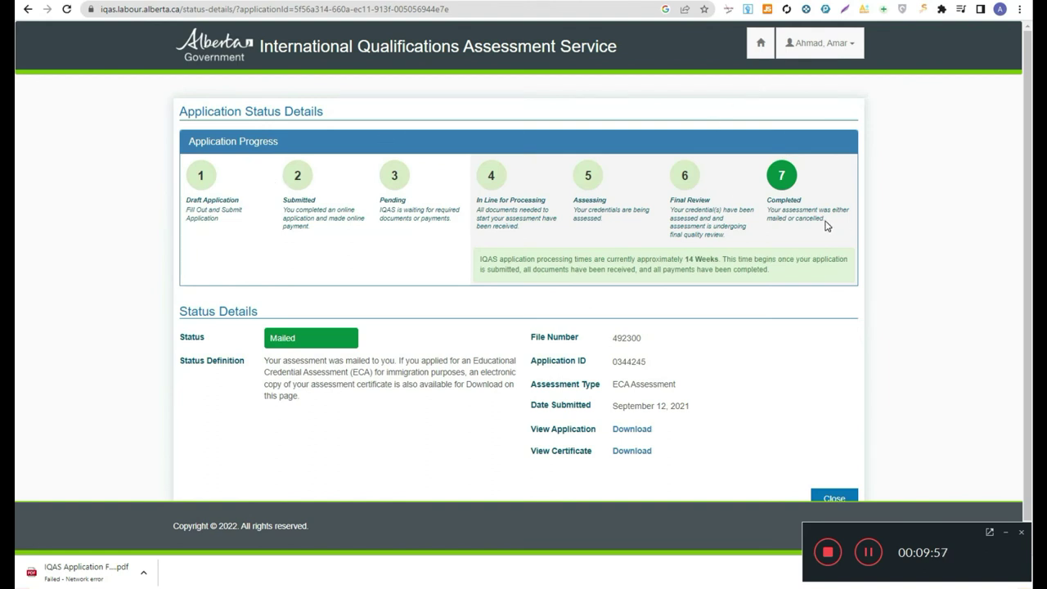
Step: Review the Mailed application's step descriptions 1–7 and the green processing-times note
drag(825, 221, 477, 177)
click(477, 177)
drag(708, 265, 498, 283)
drag(454, 209, 225, 165)
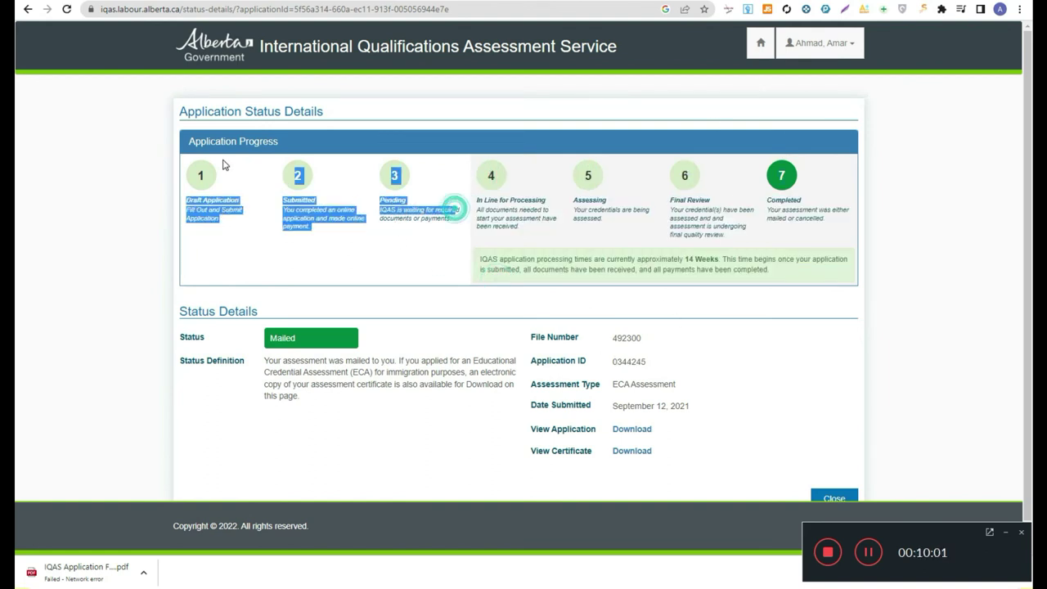
click(402, 229)
scroll(500, 262, down, 1)
scroll(503, 262, up, 1)
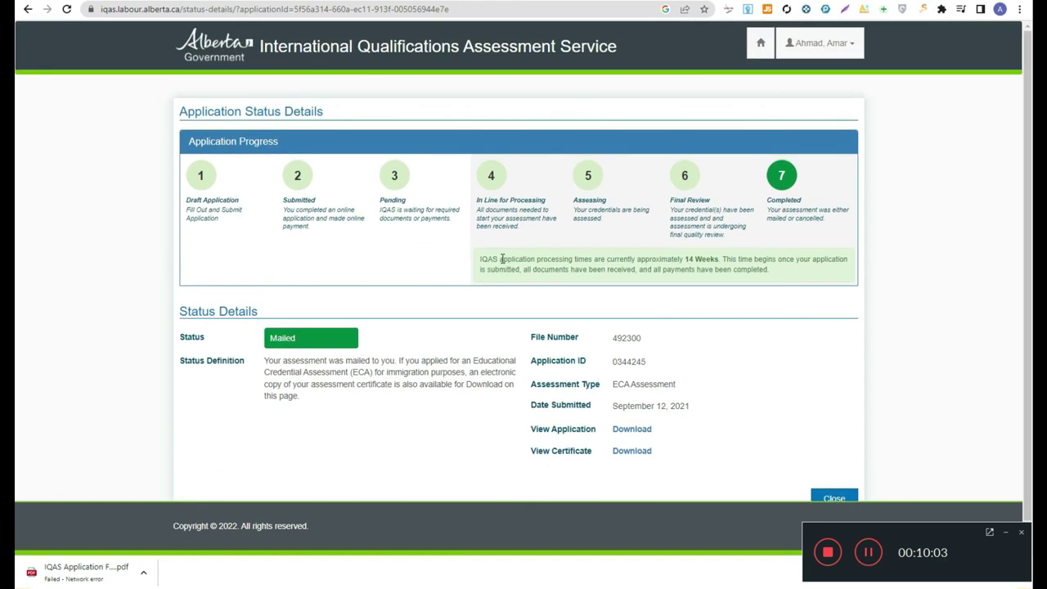
click(826, 553)
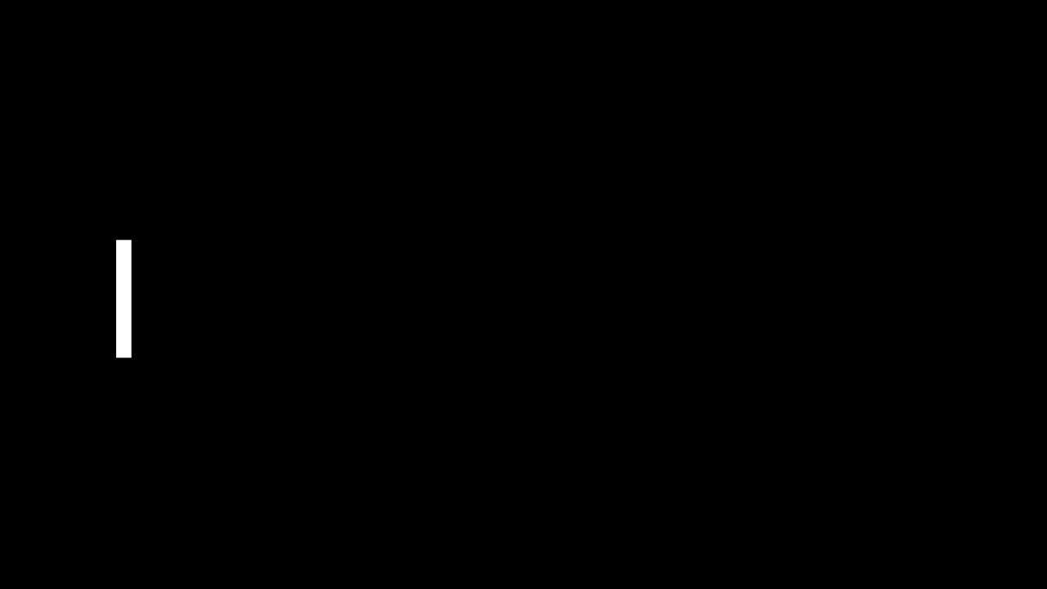